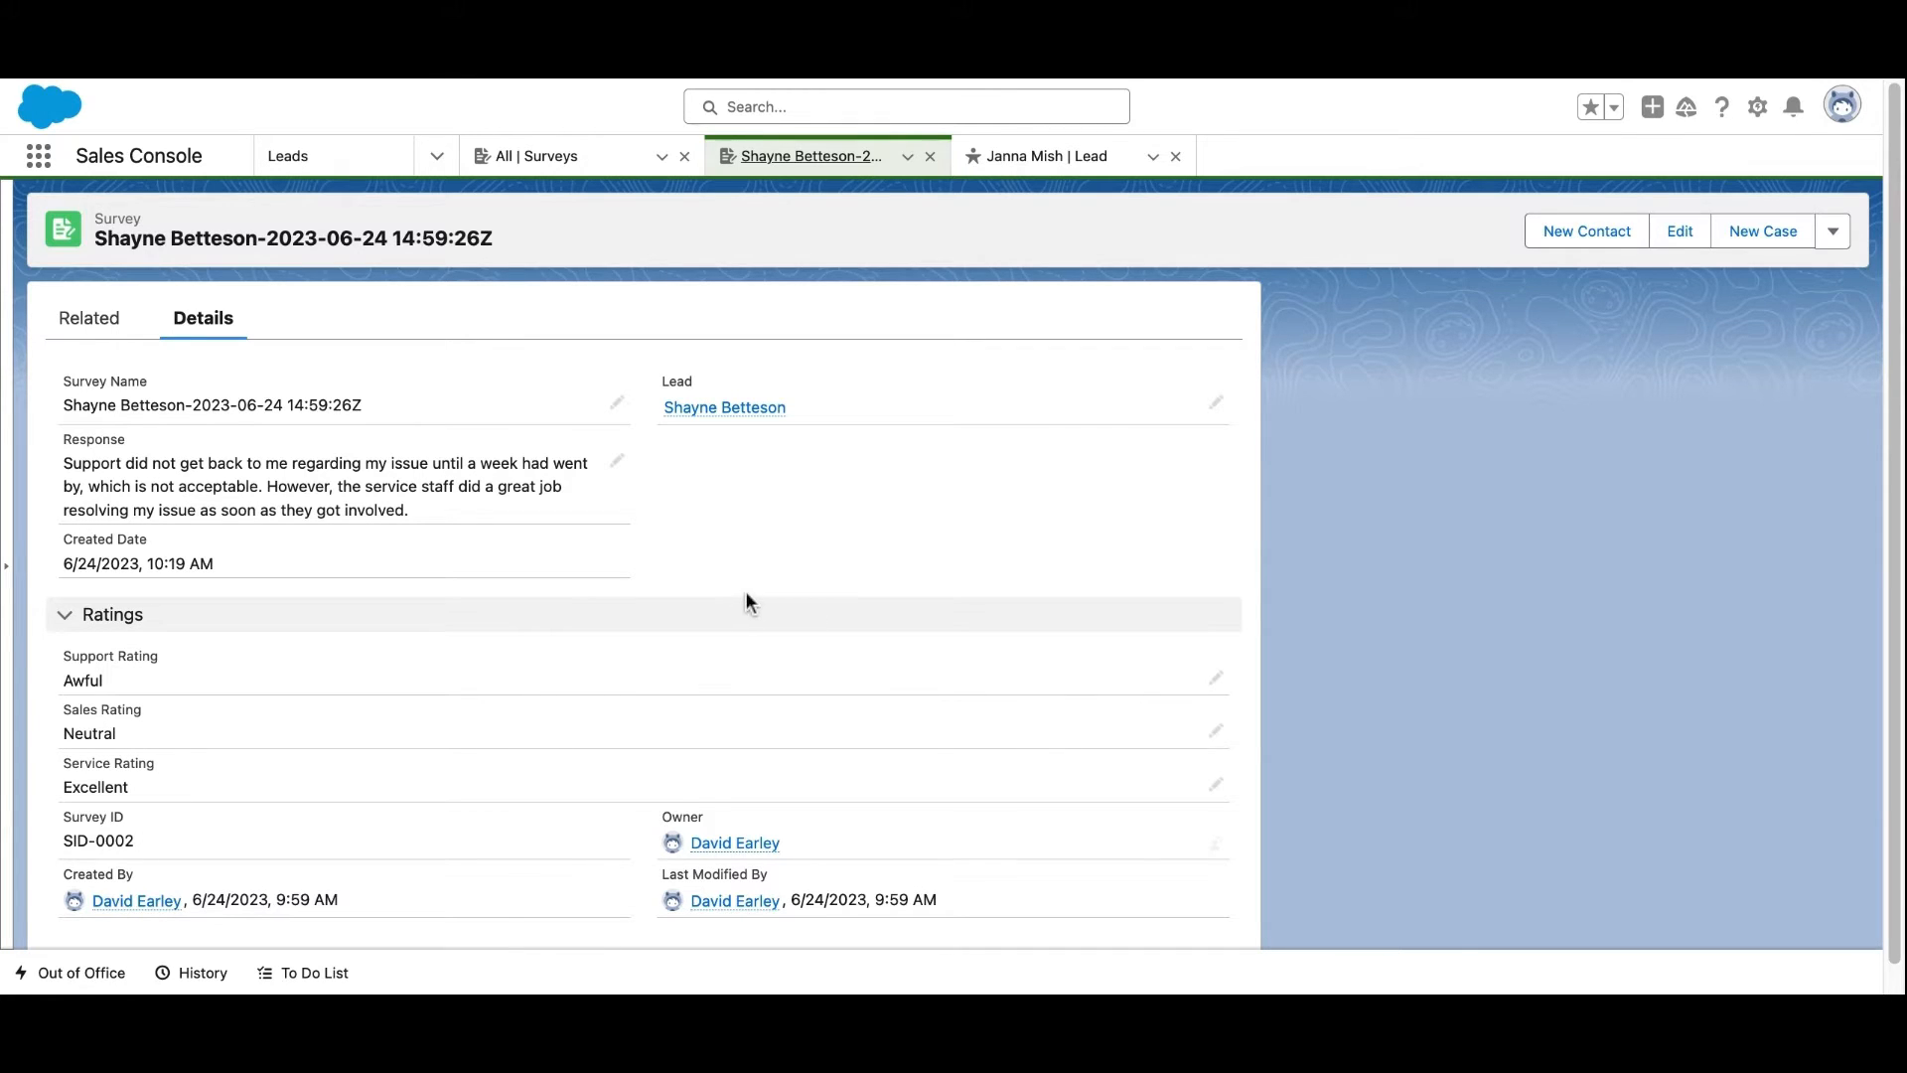
Review the existing survey's ratings, then bring up 'Lead Screen Flow for Creating Surveys - V1' in Flow Builder
mouse_move(737, 420)
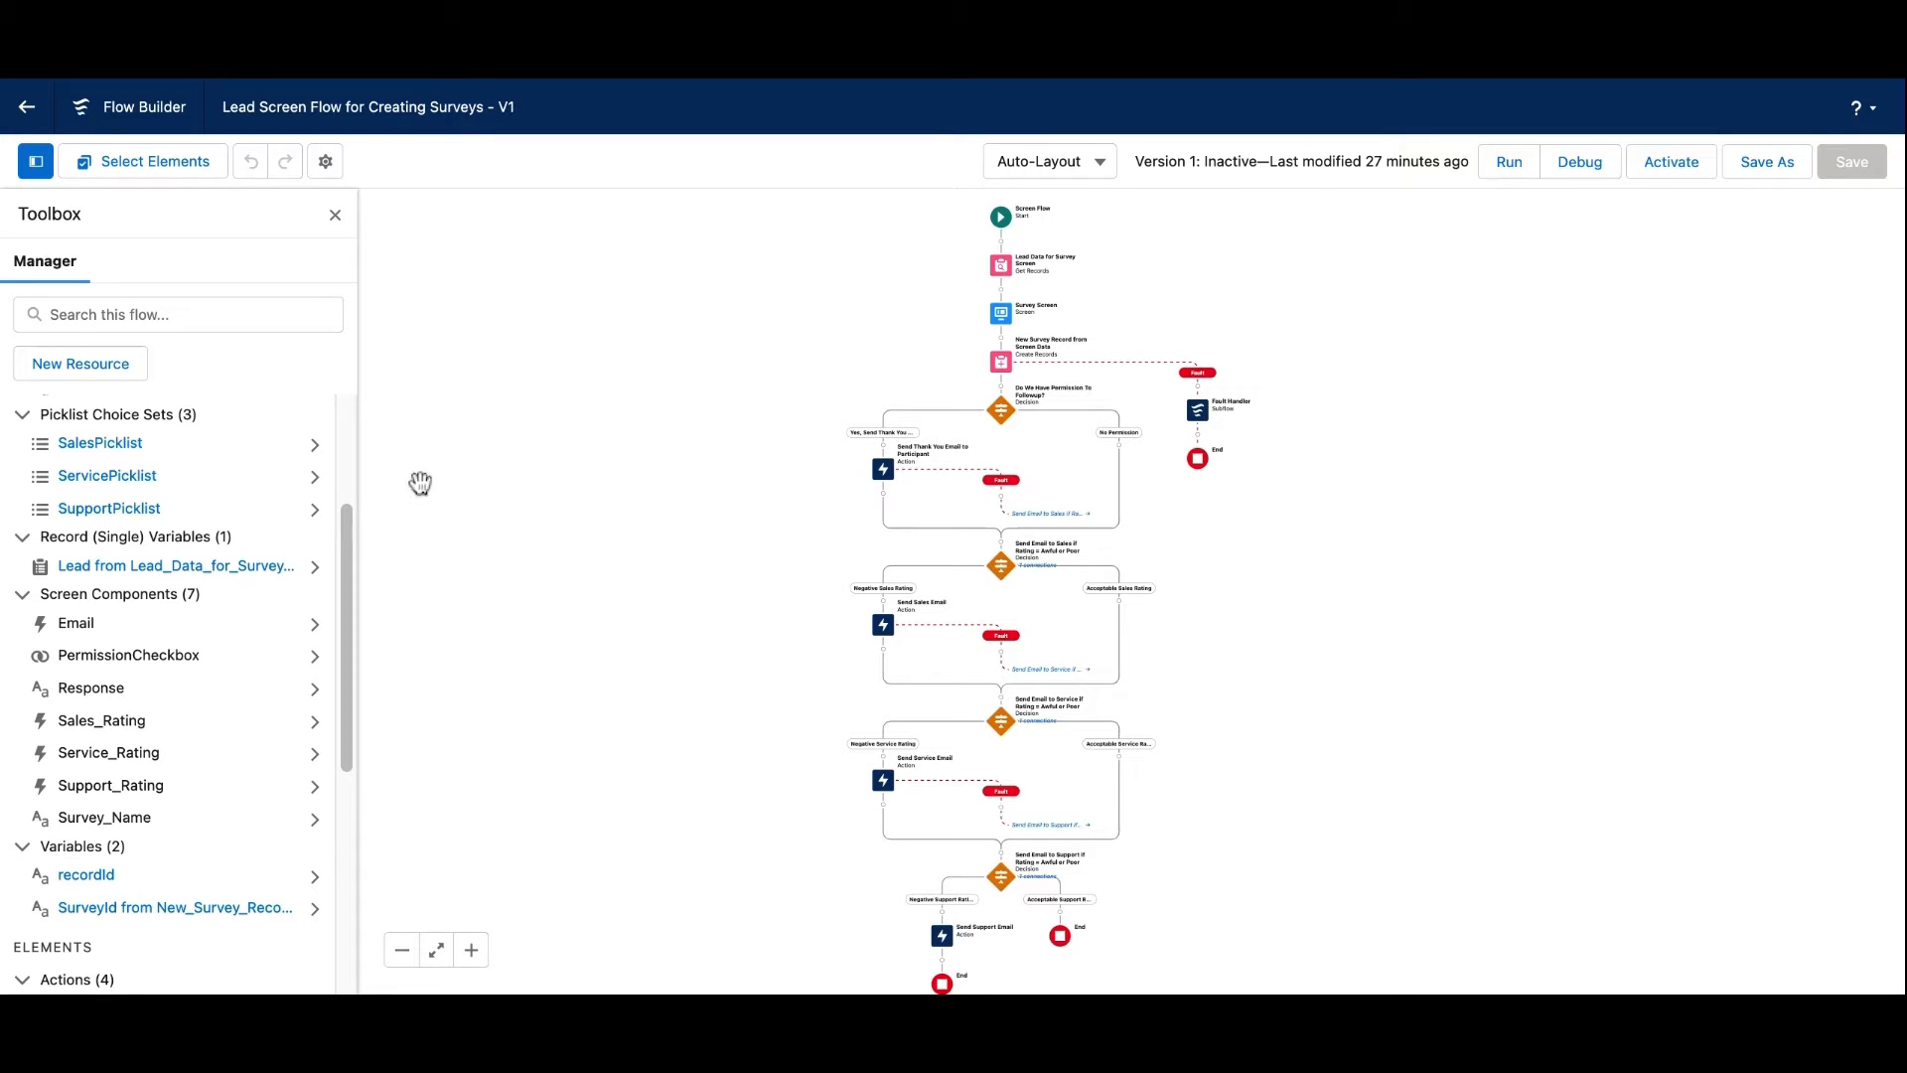
click(87, 876)
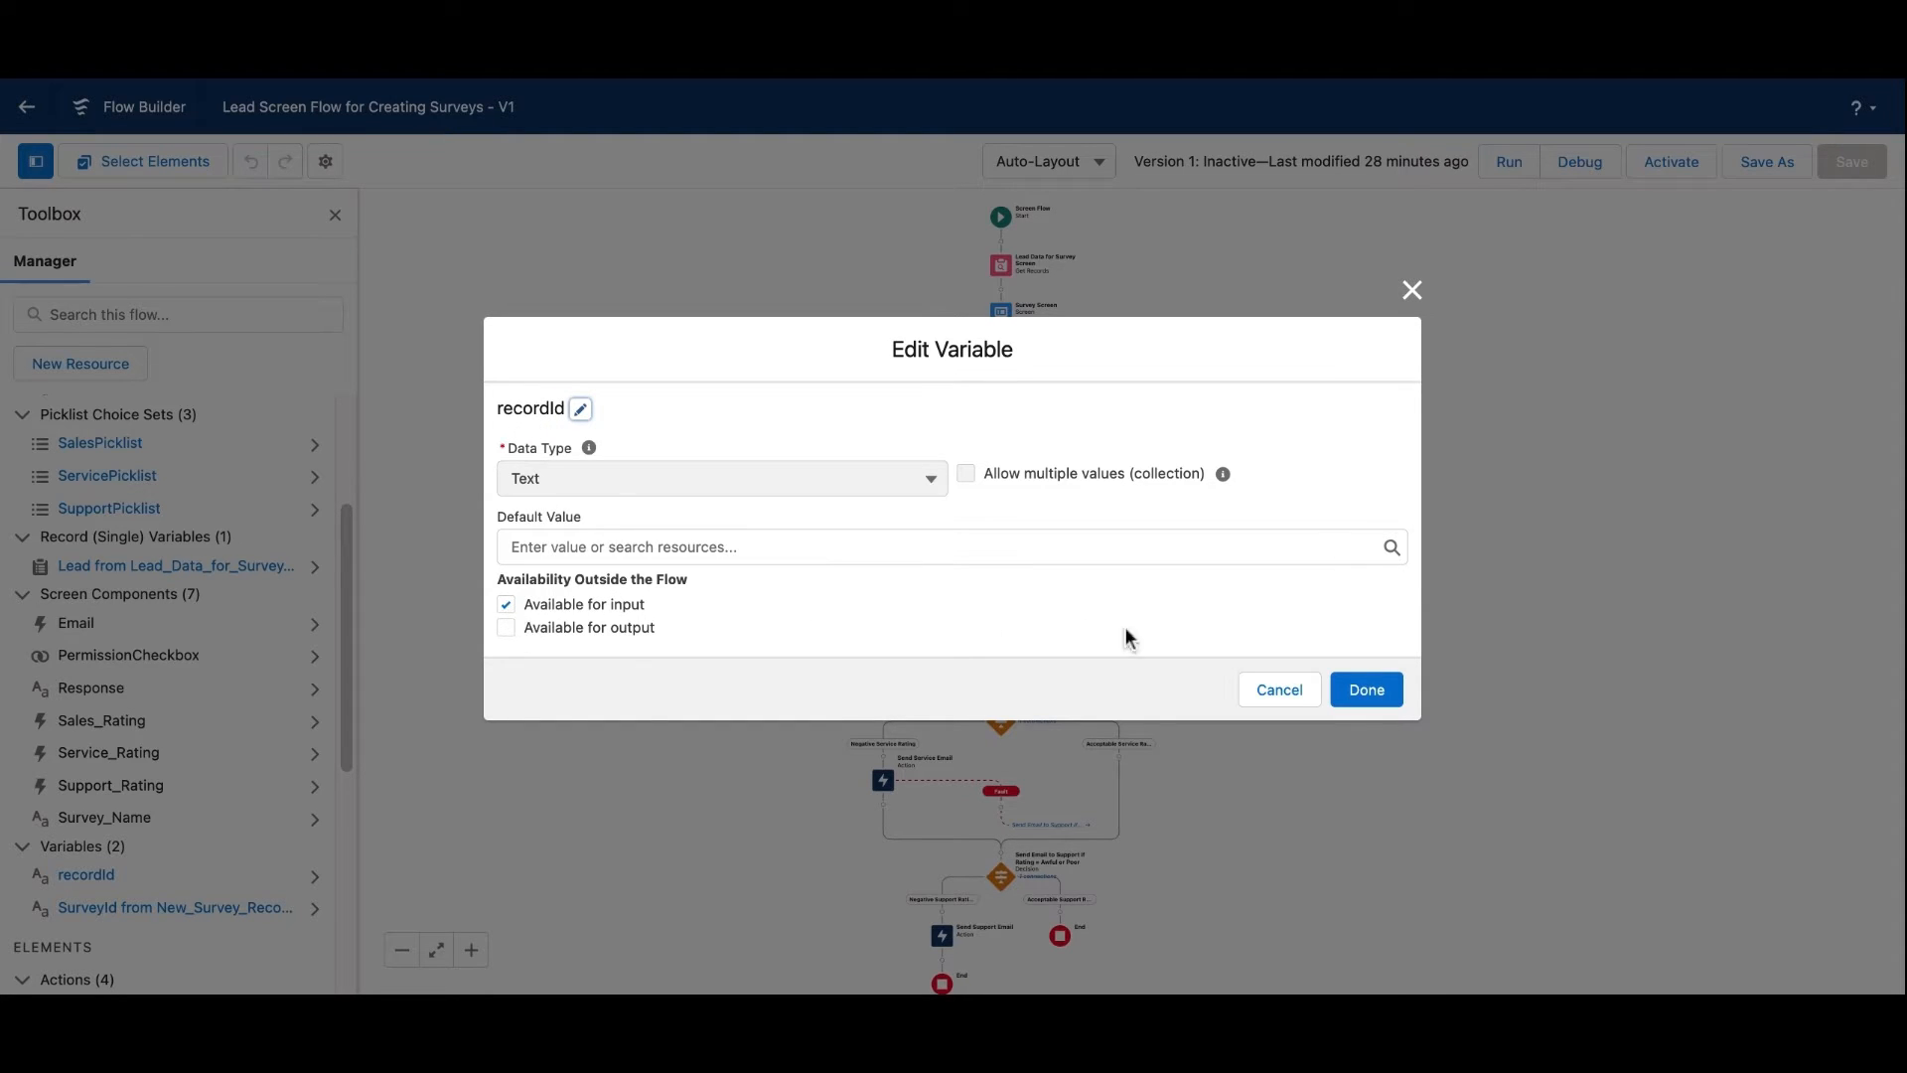
click(1412, 289)
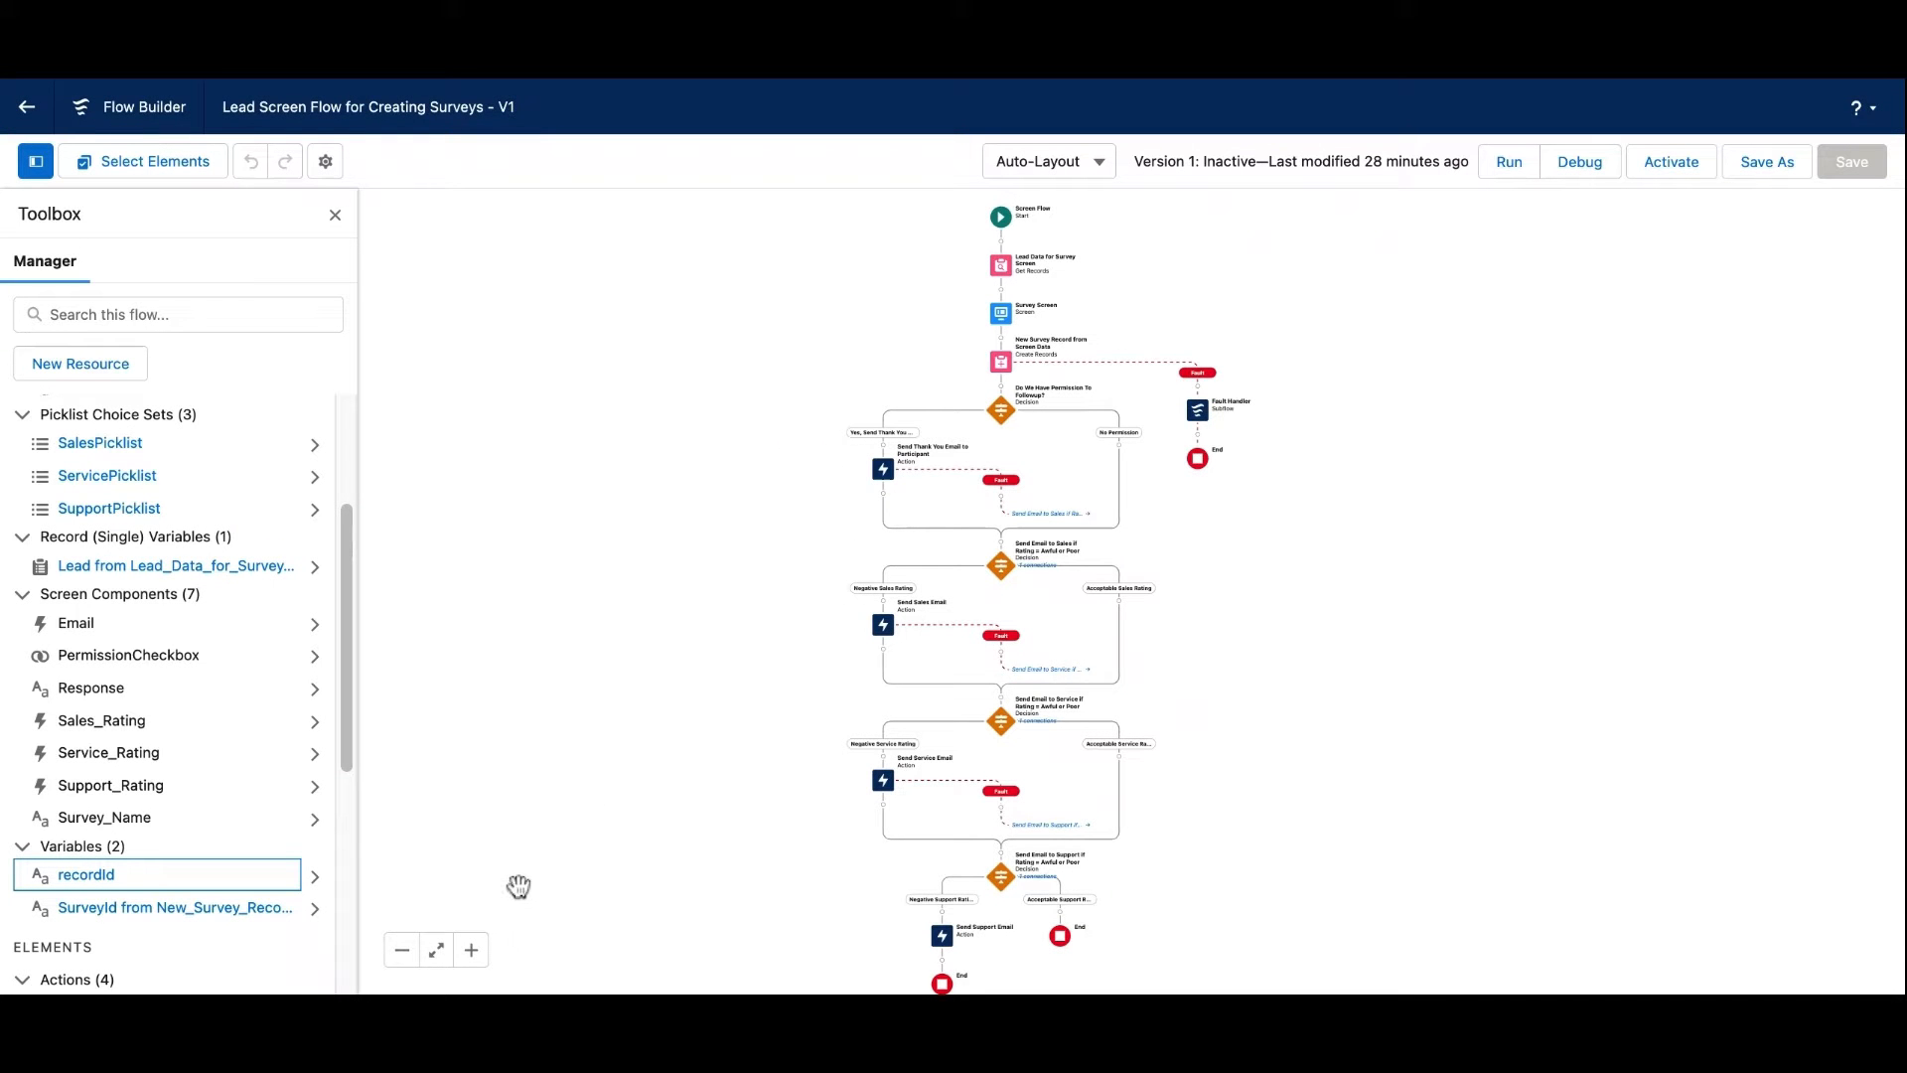
click(471, 949)
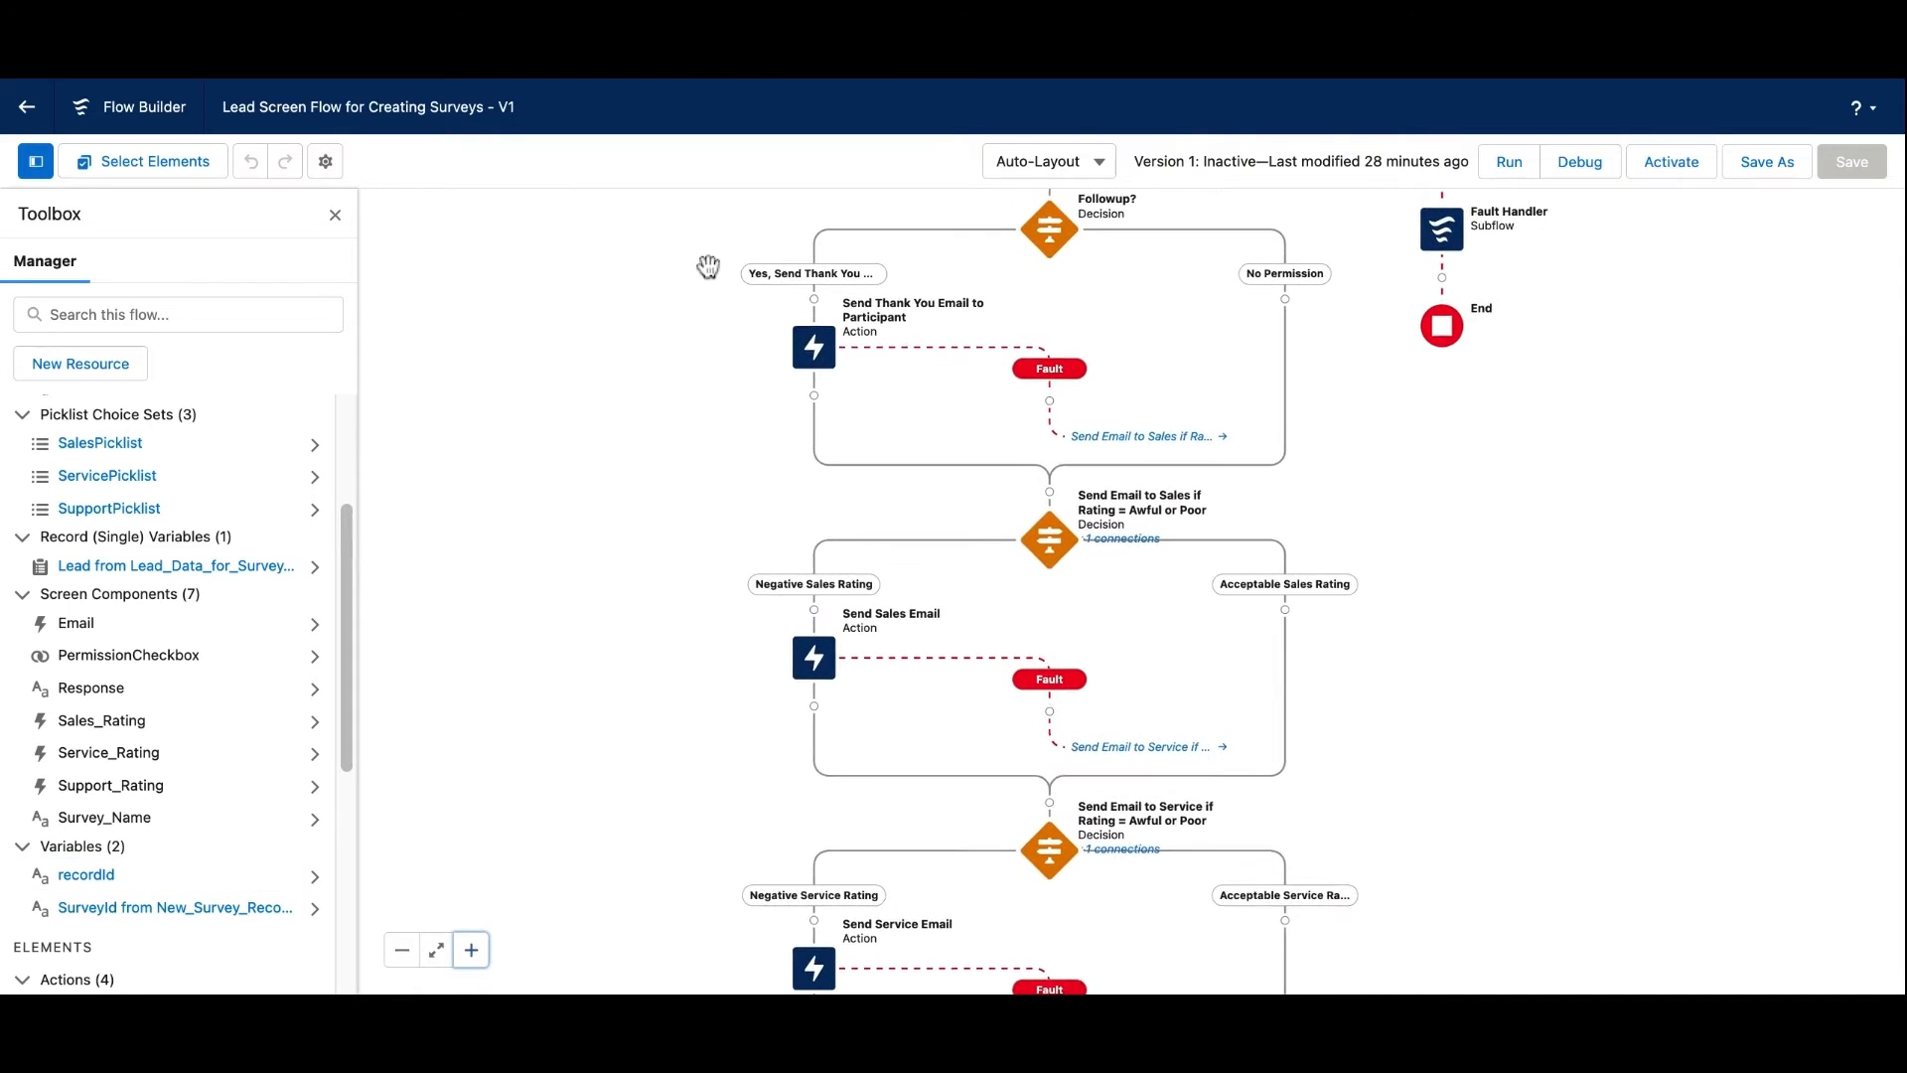
scroll(707, 266, up, 8)
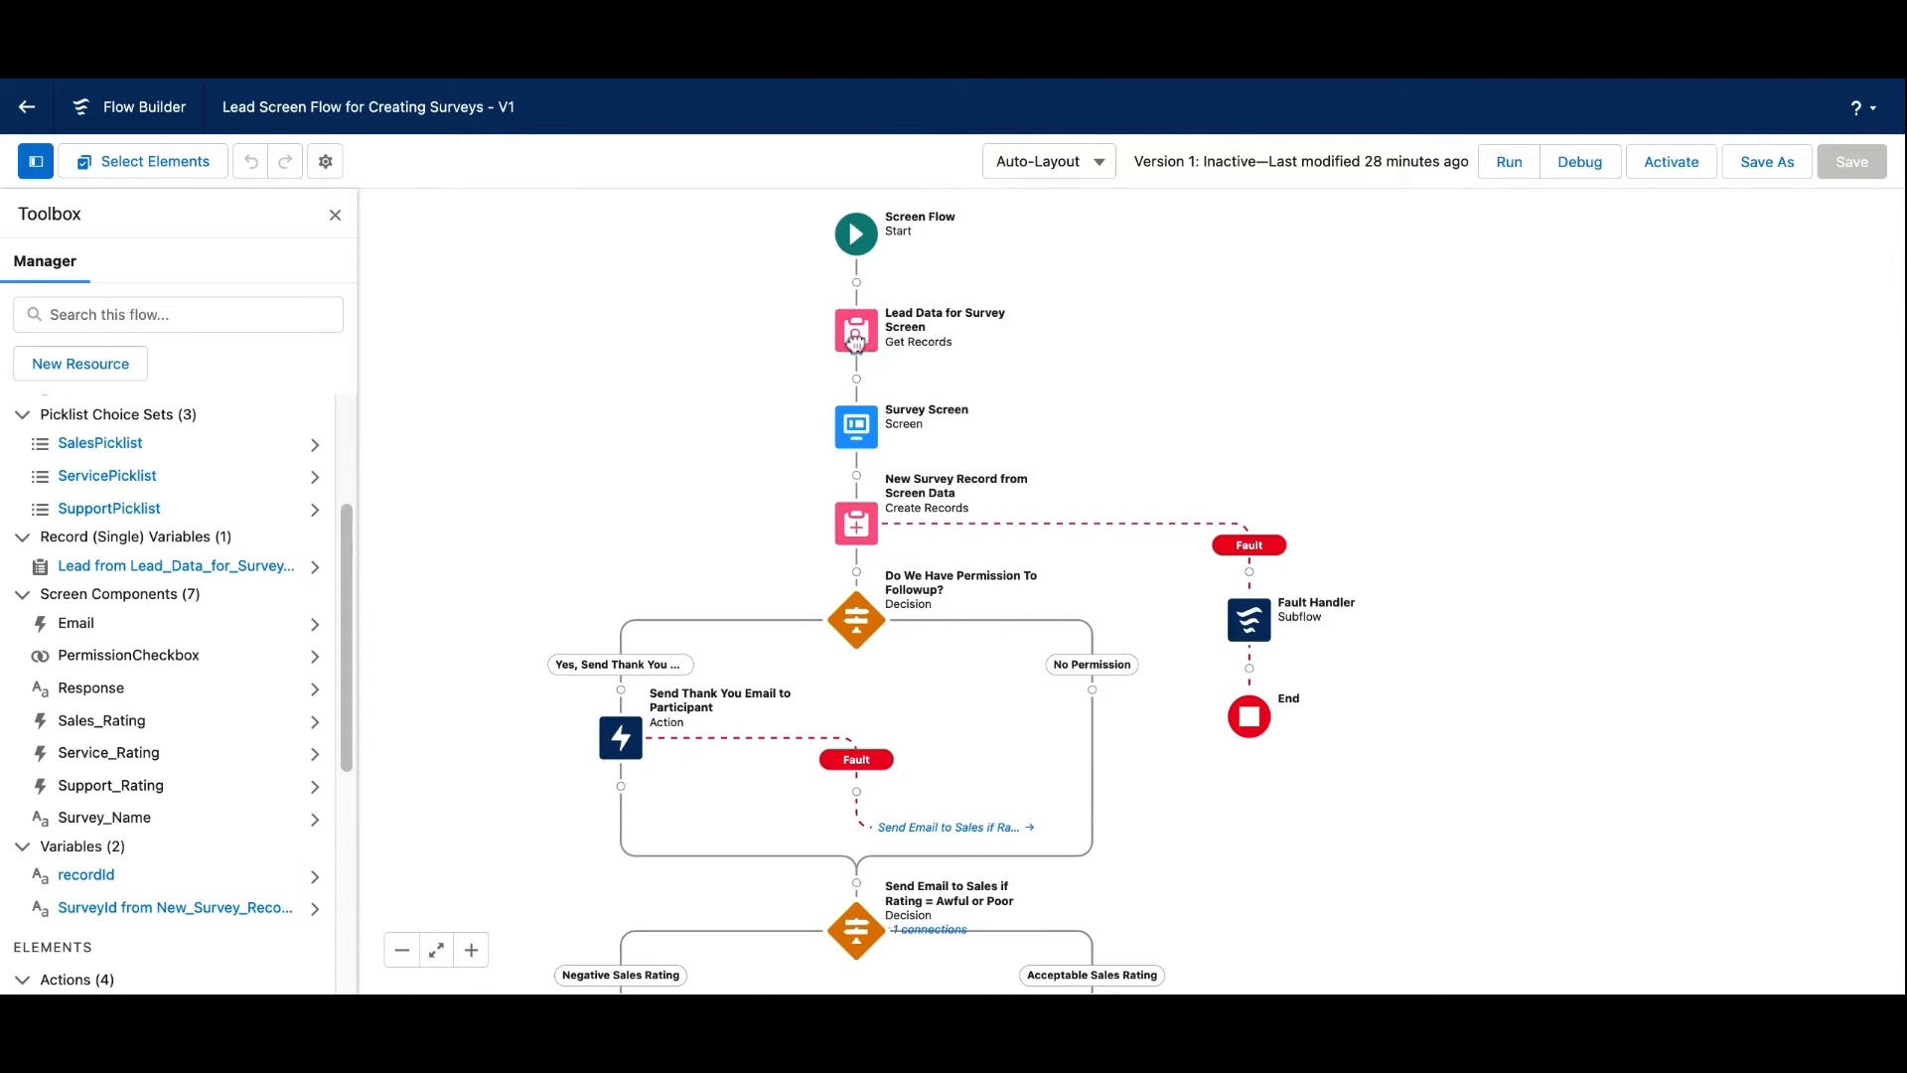
double_click(859, 348)
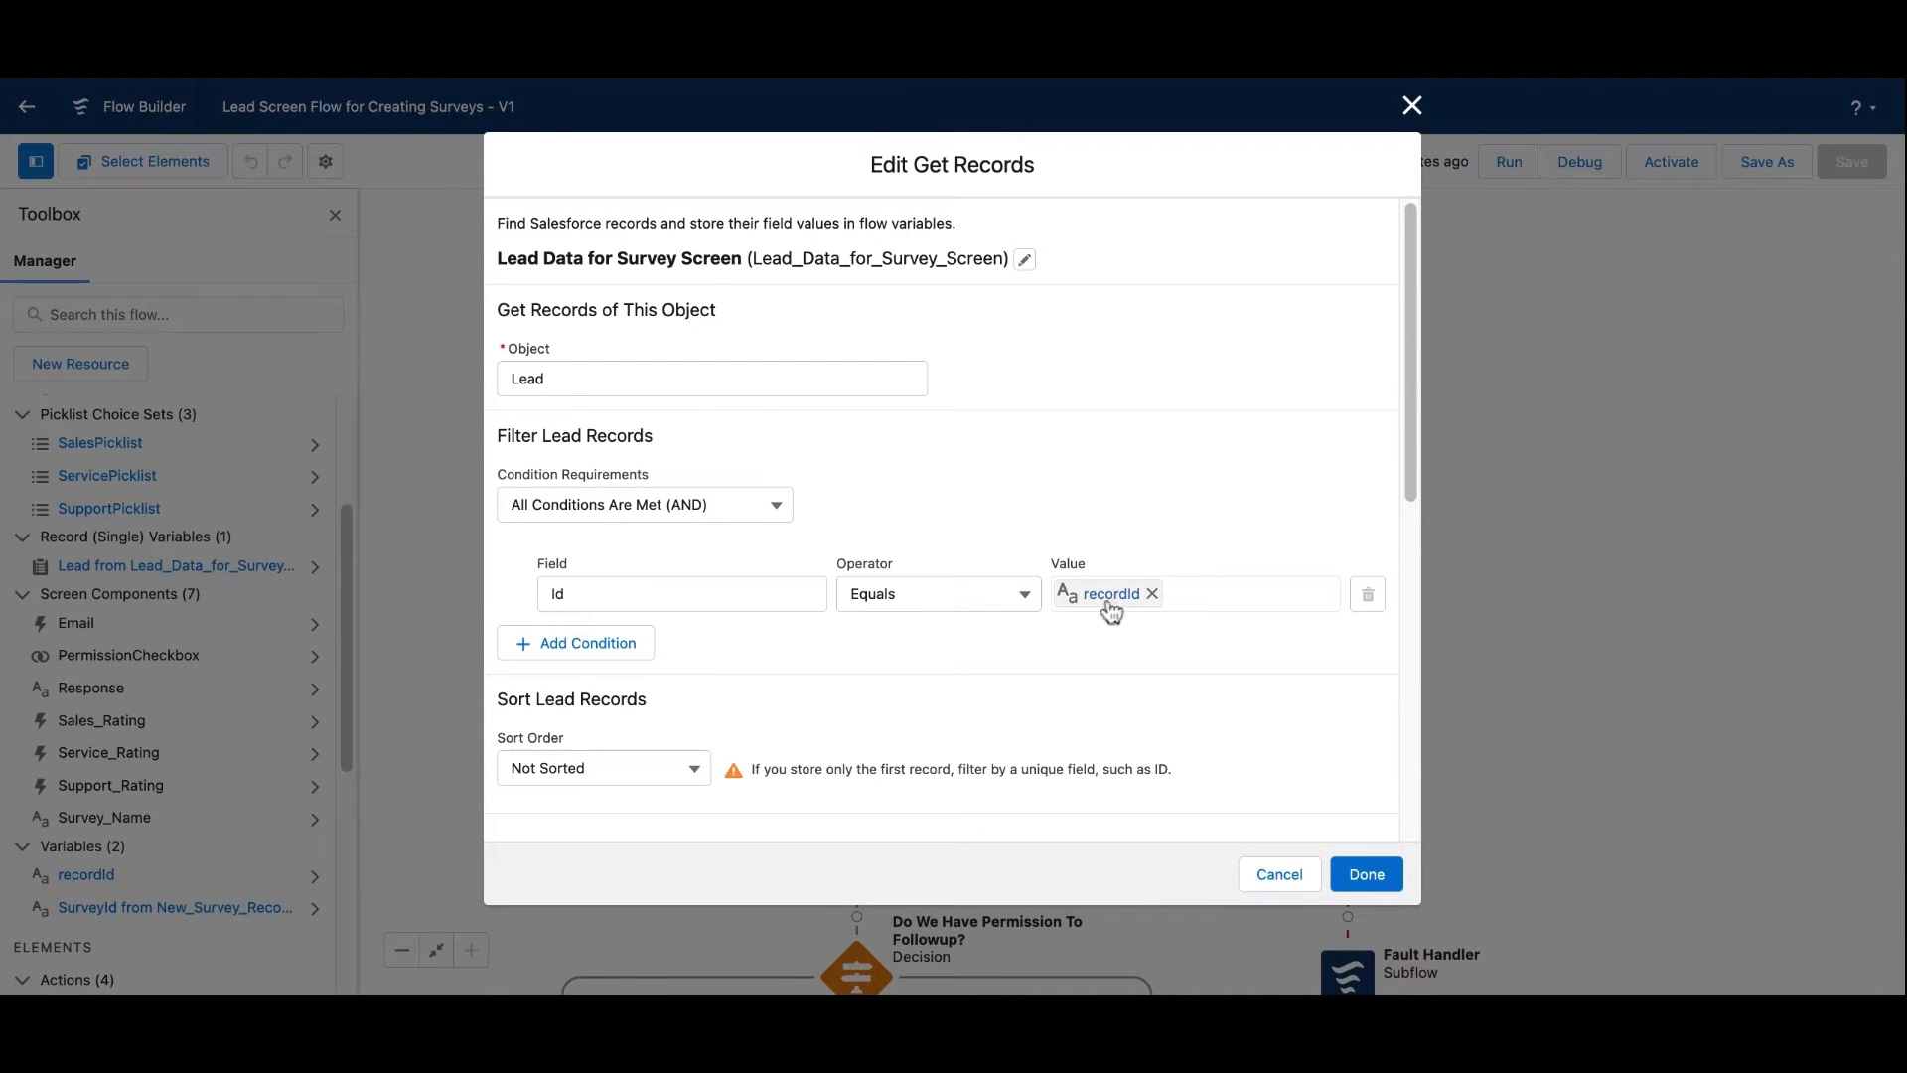
scroll(914, 642, down, 7)
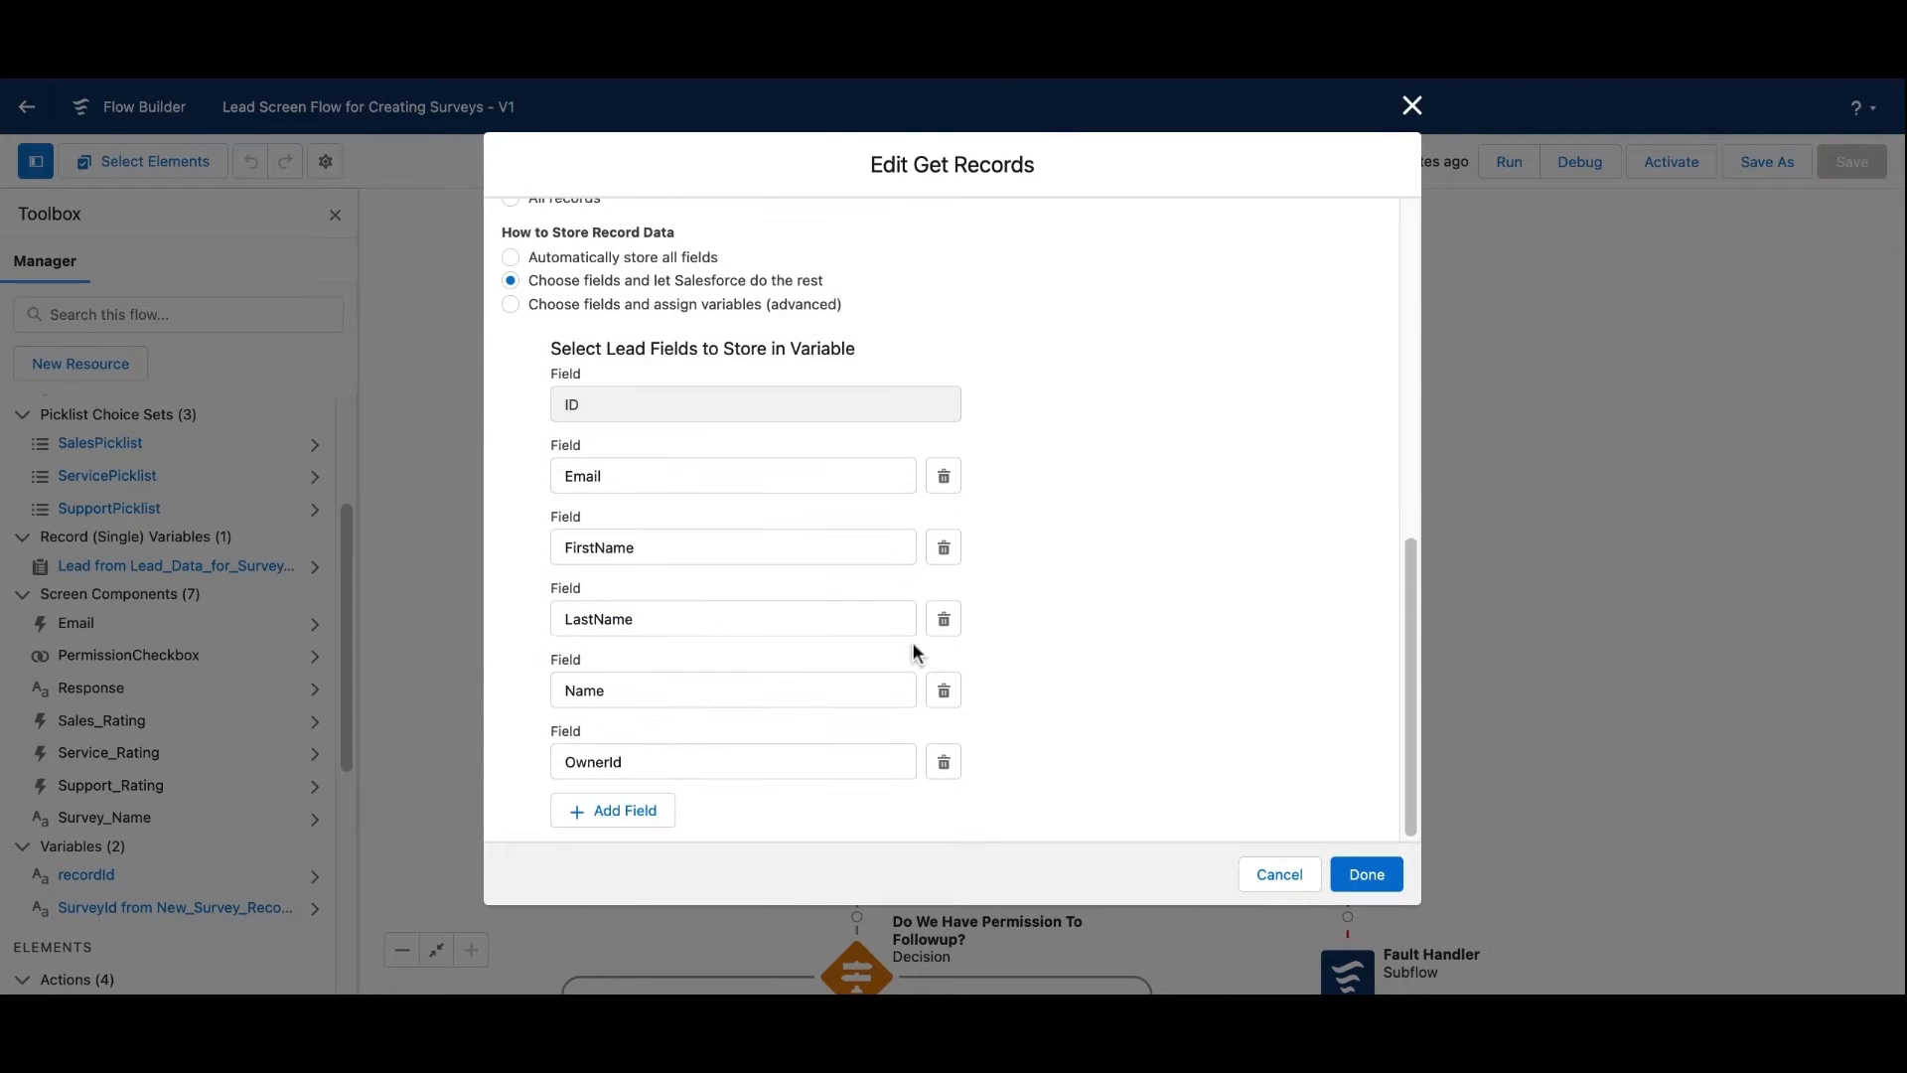
scroll(593, 516, up, 3)
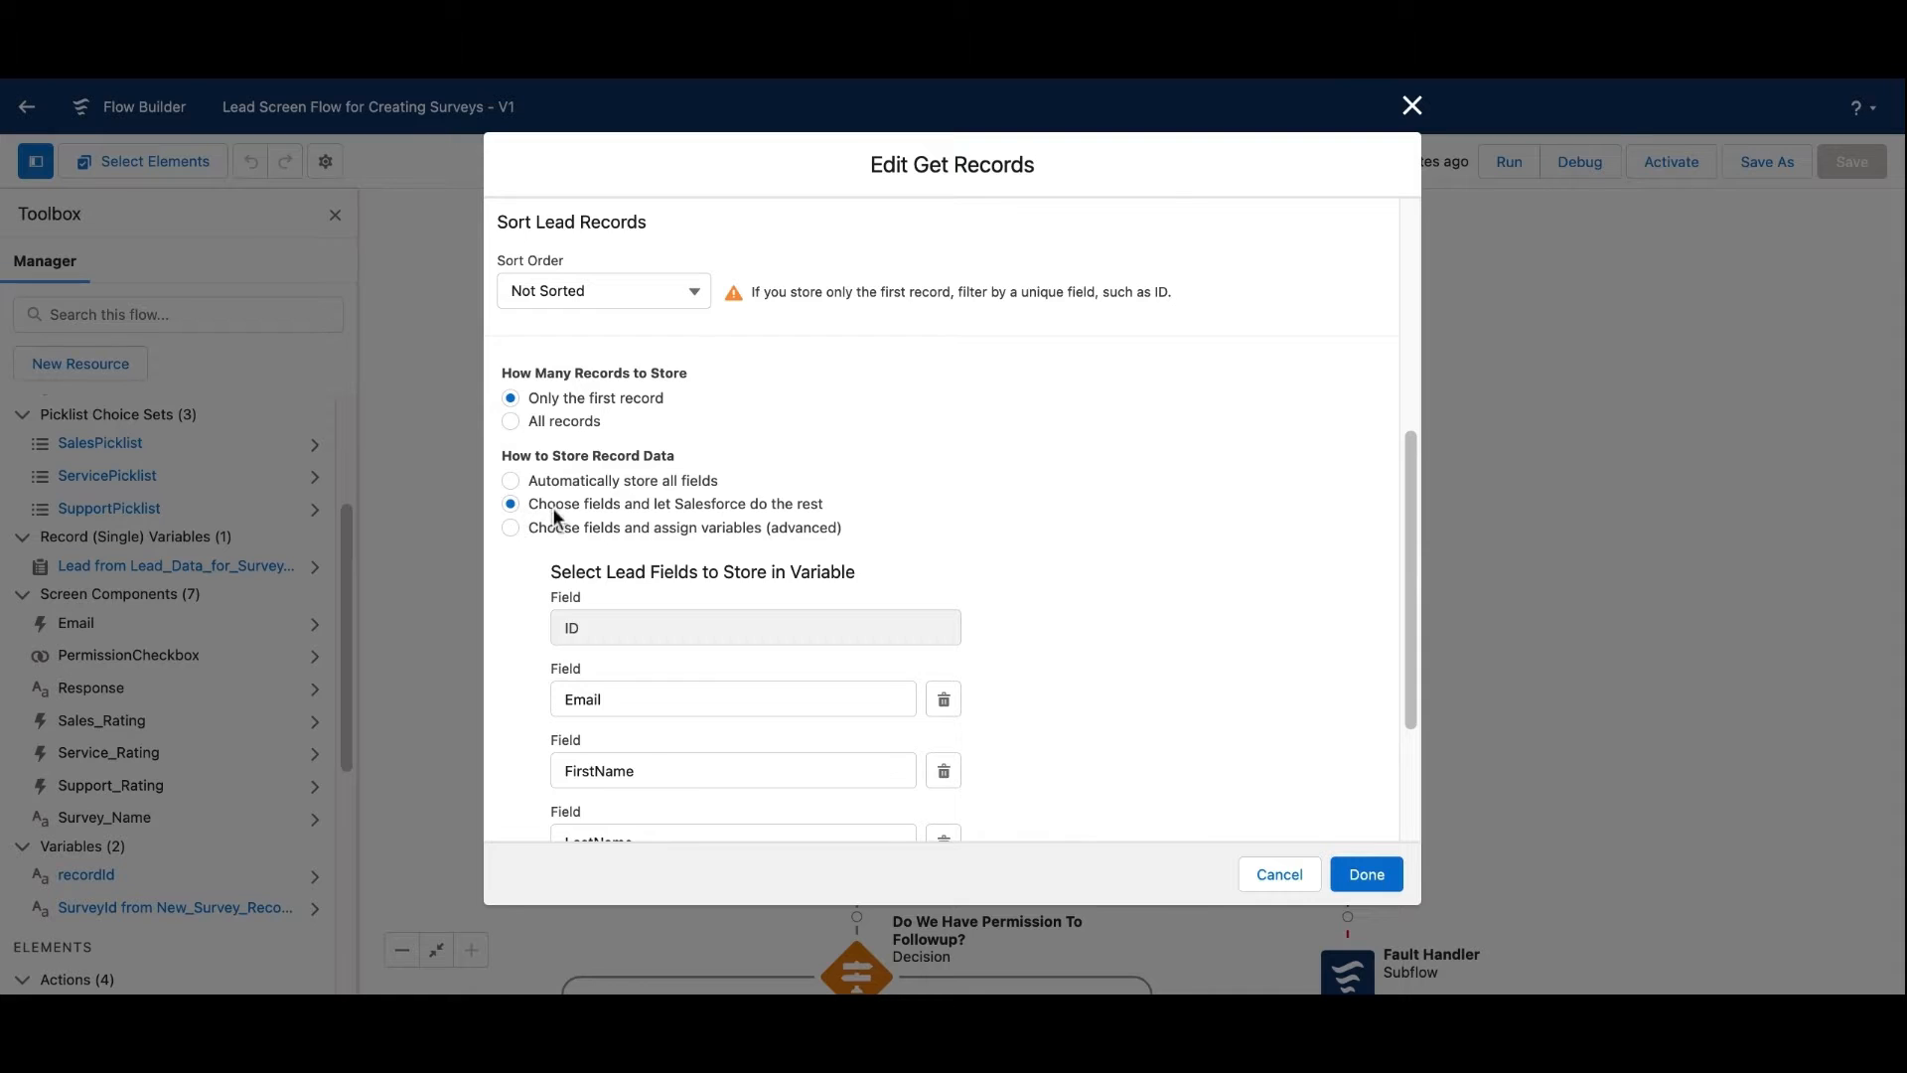
scroll(685, 596, down, 3)
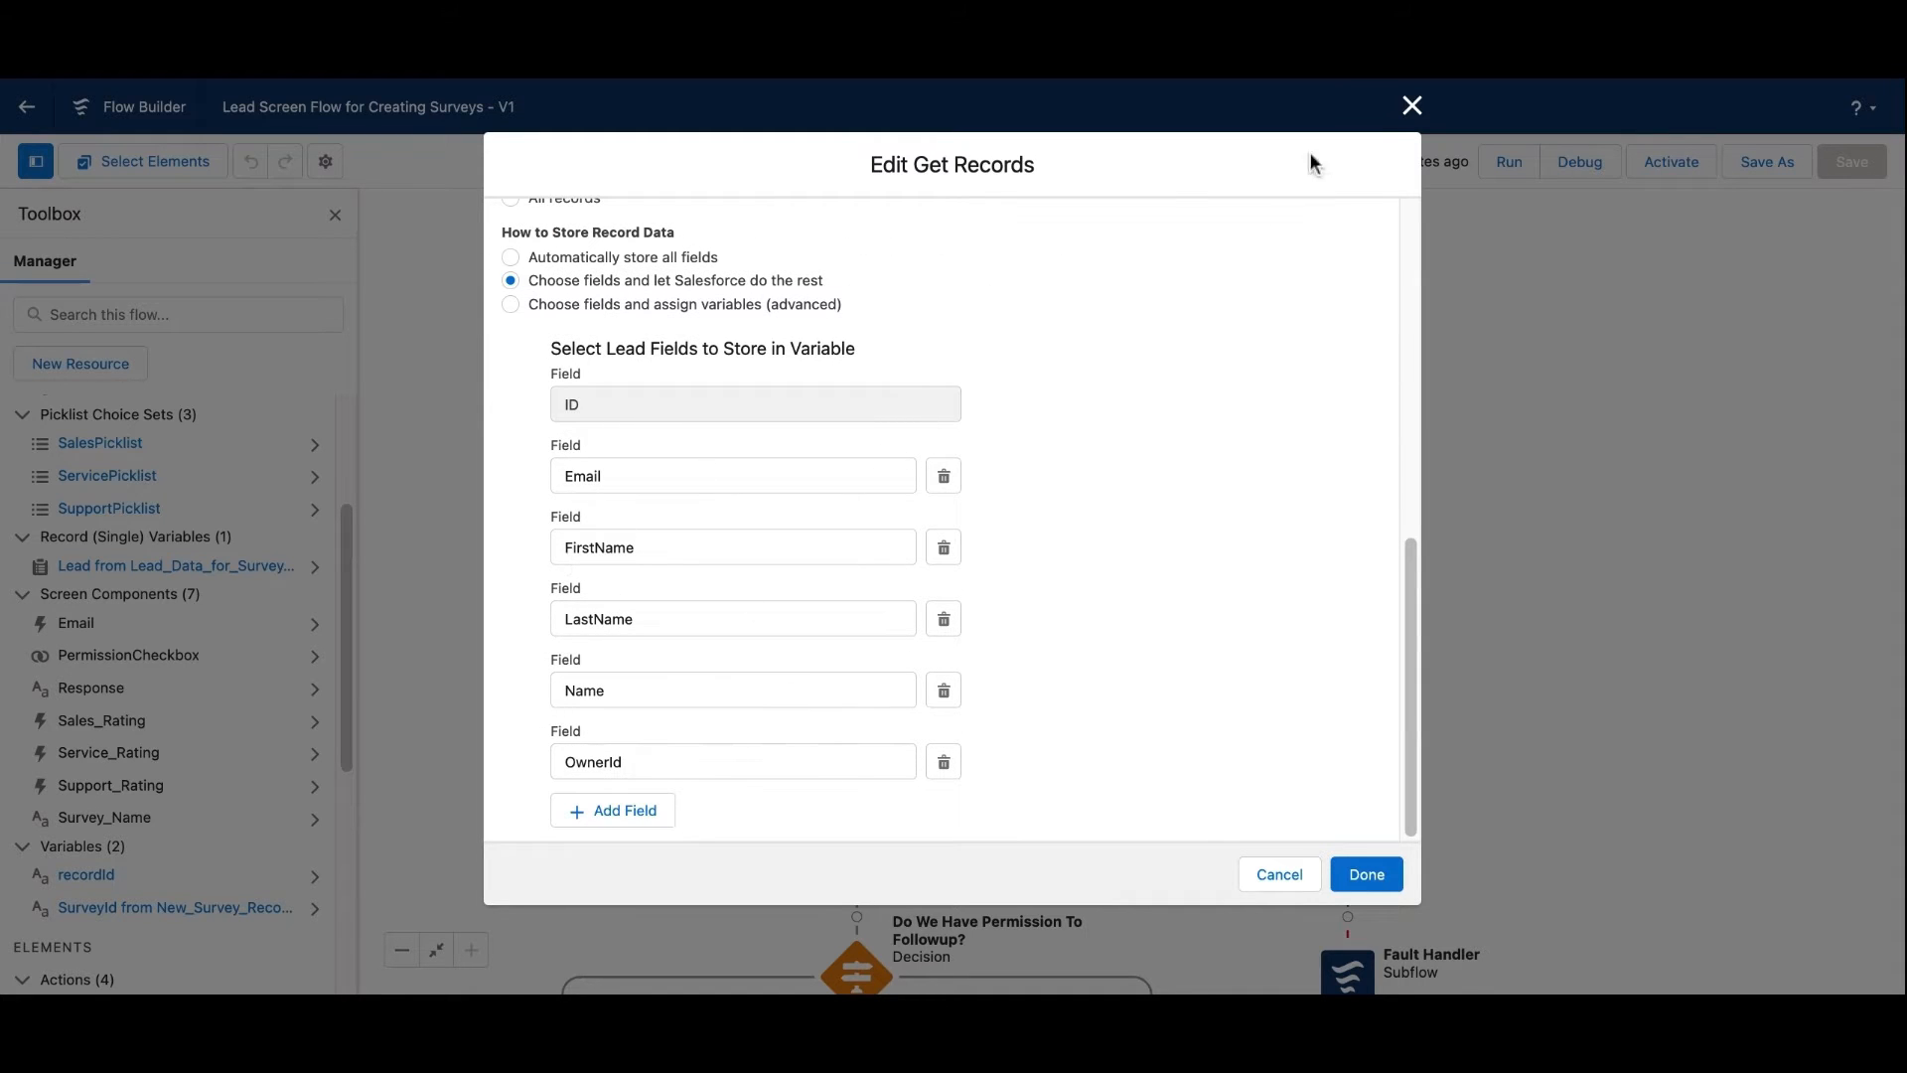
click(1412, 106)
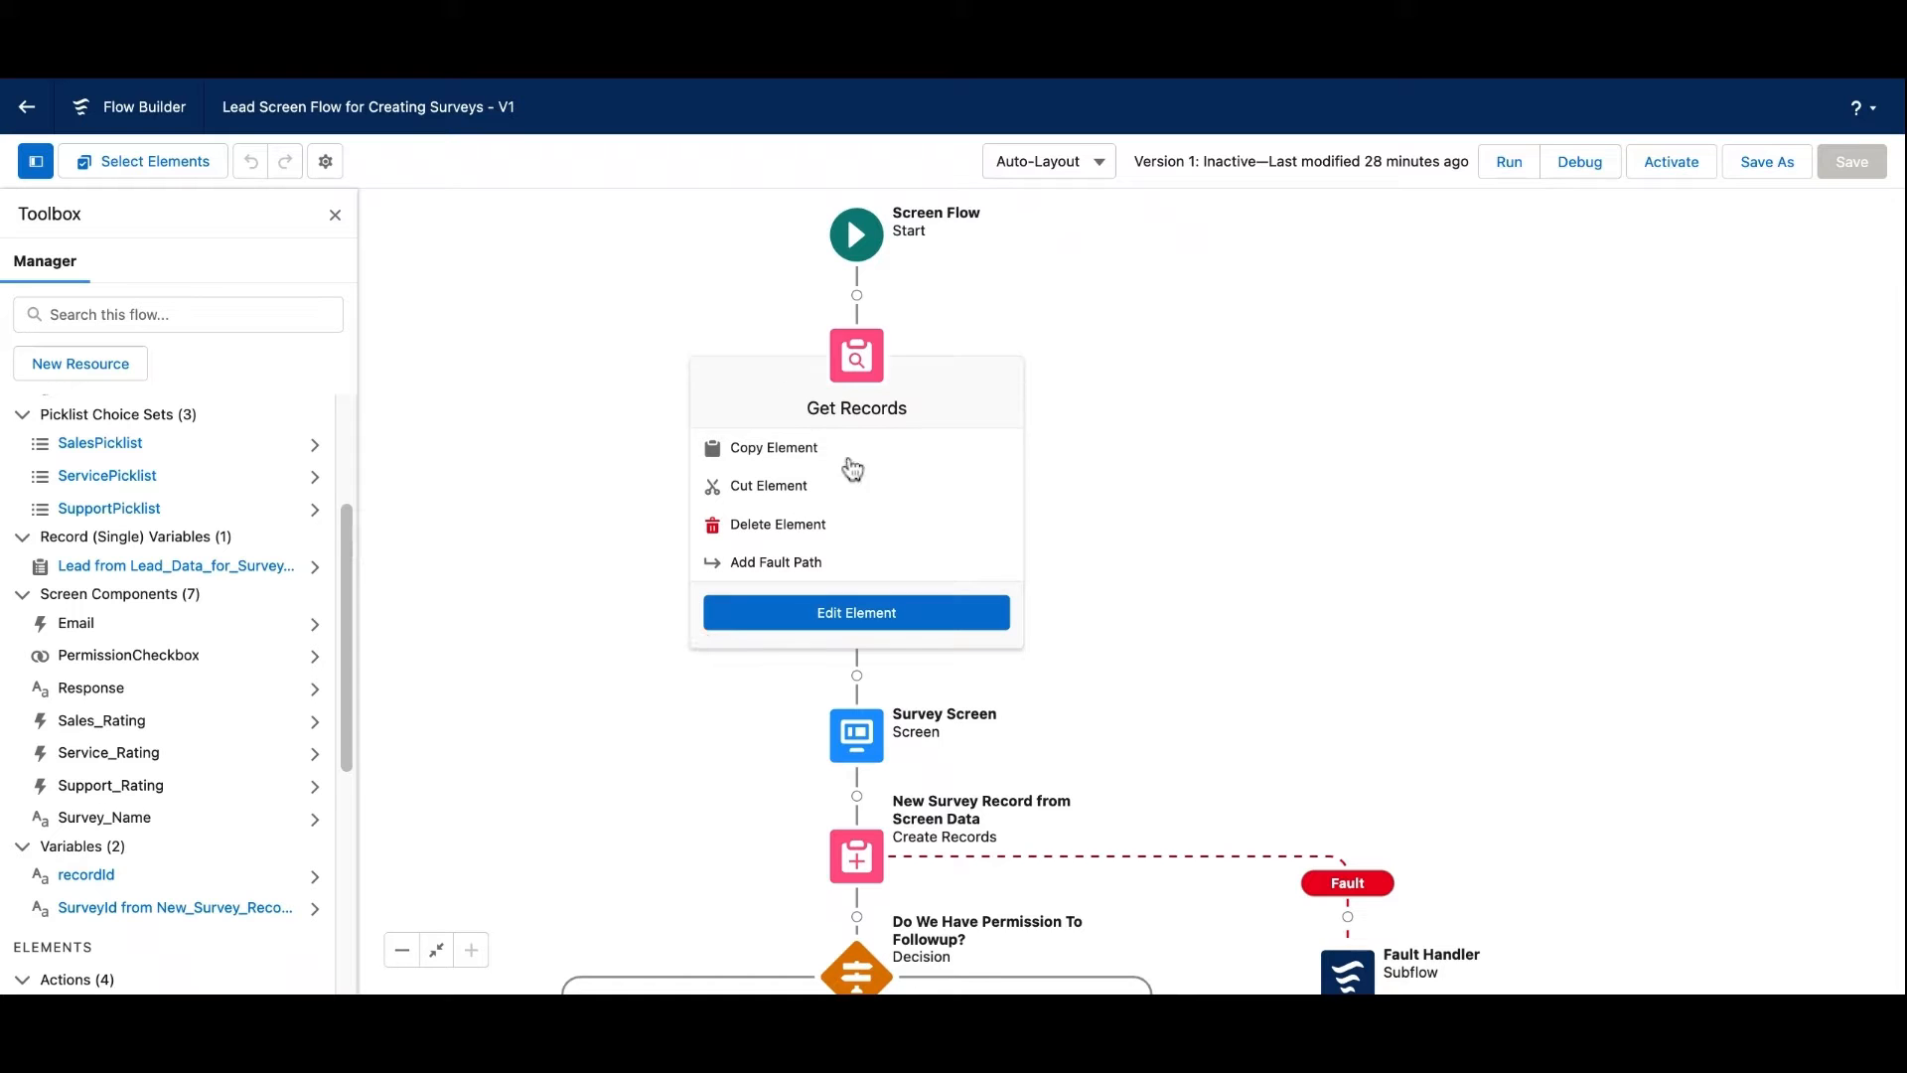
double_click(860, 743)
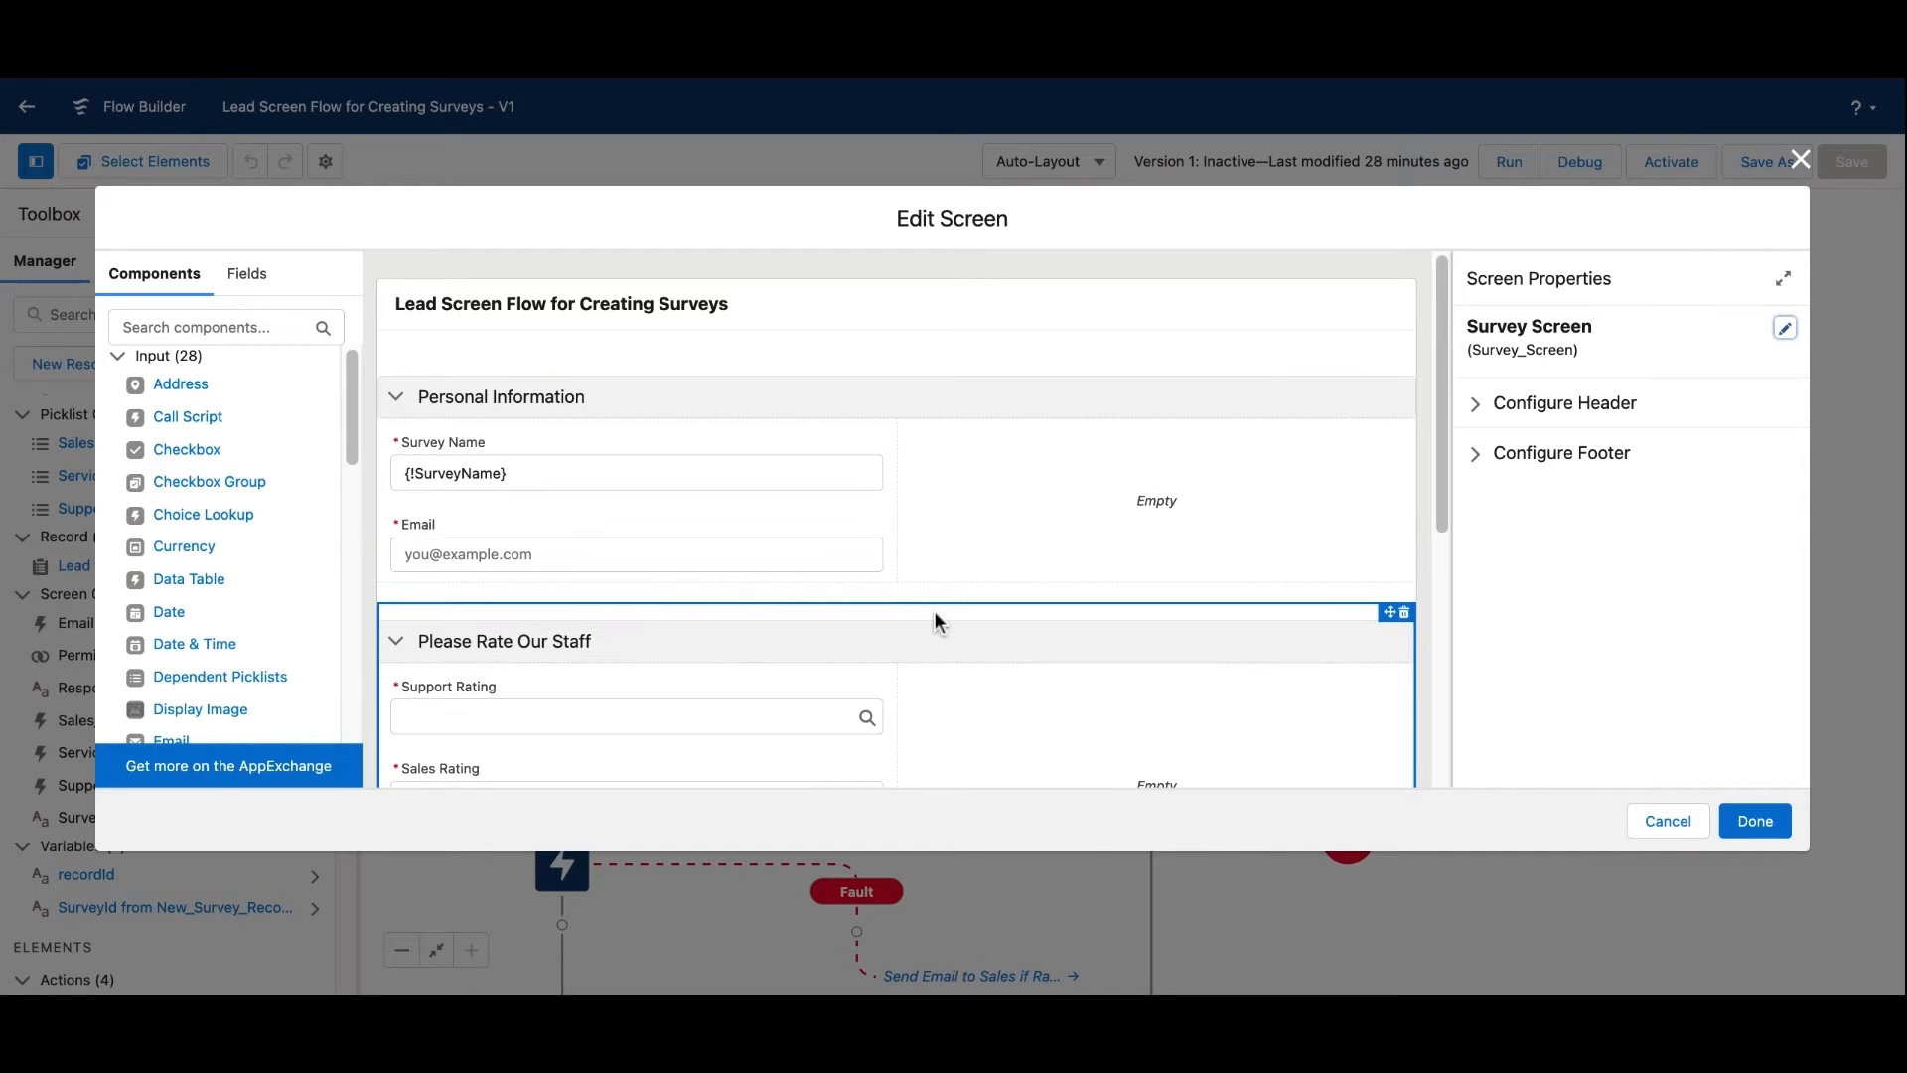
scroll(910, 589, down, 2)
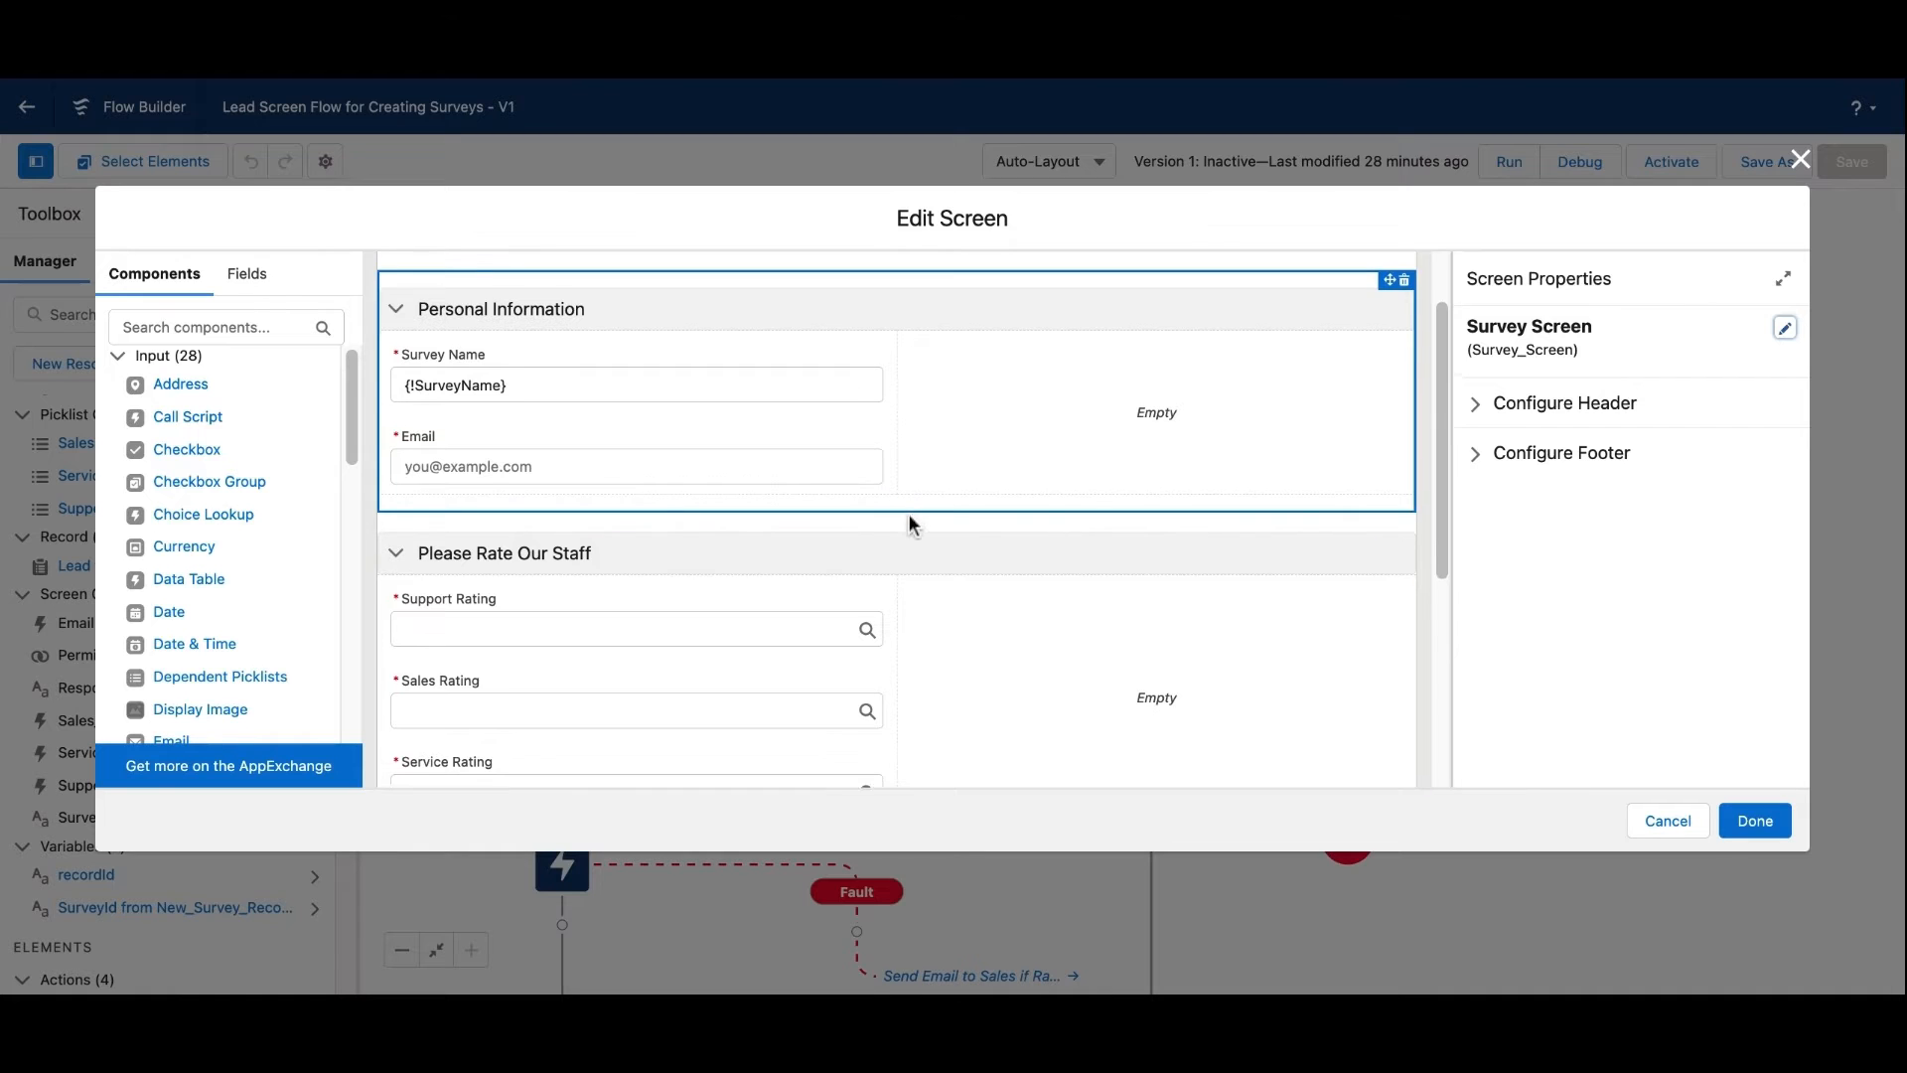
scroll(909, 515, down, 5)
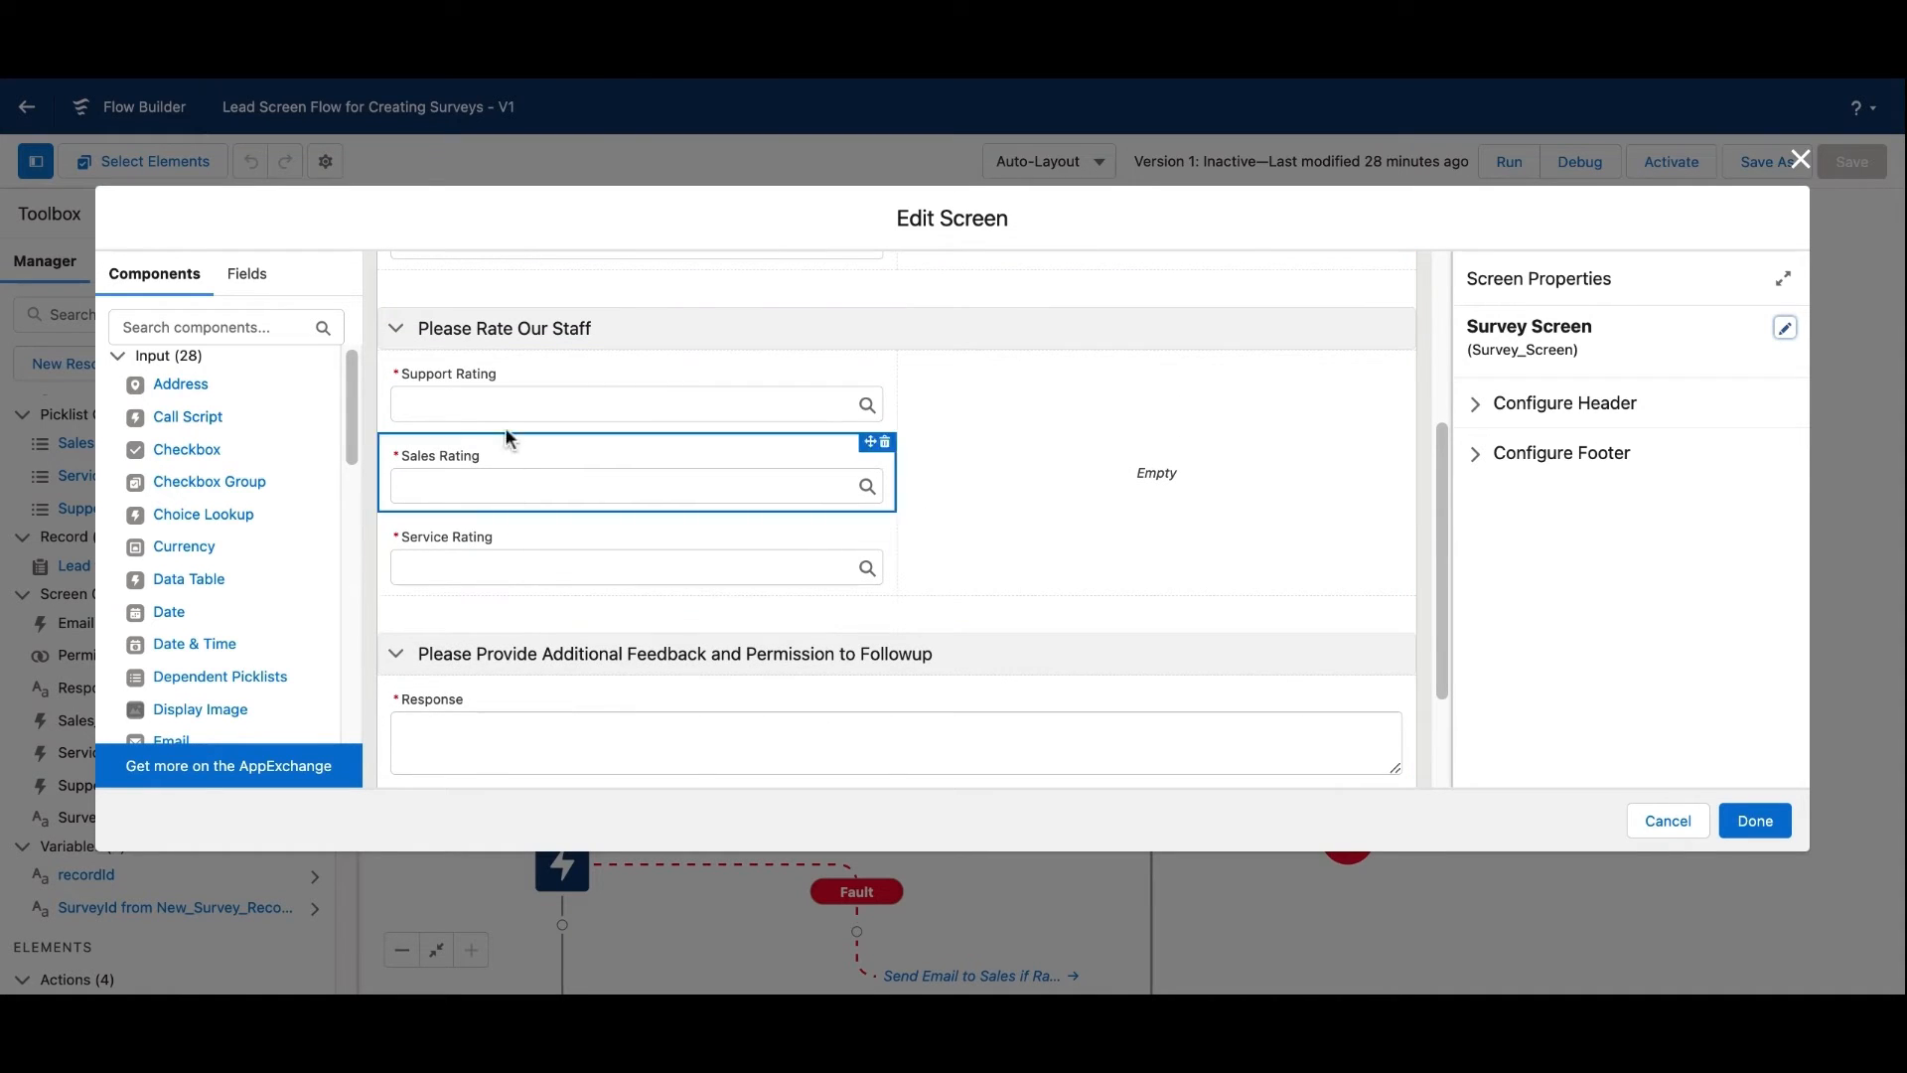
scroll(574, 484, down, 3)
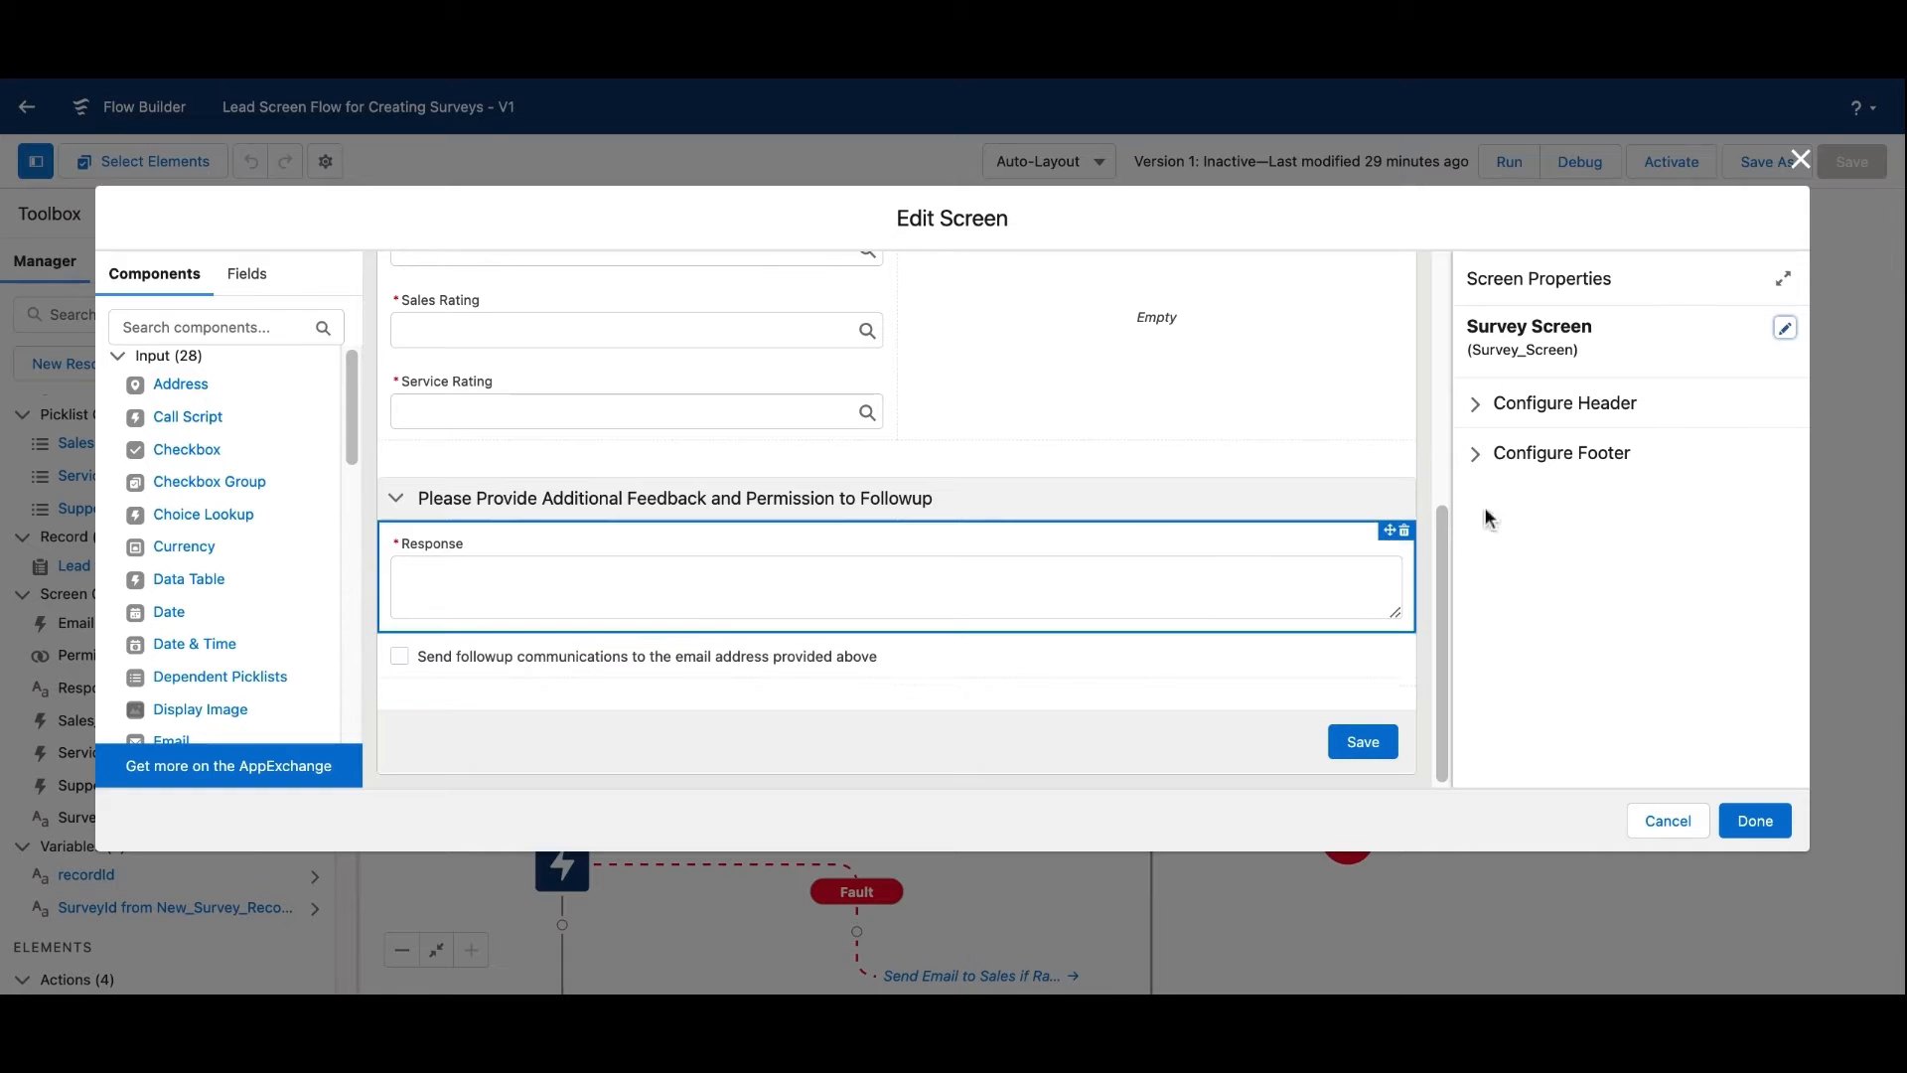
click(1801, 161)
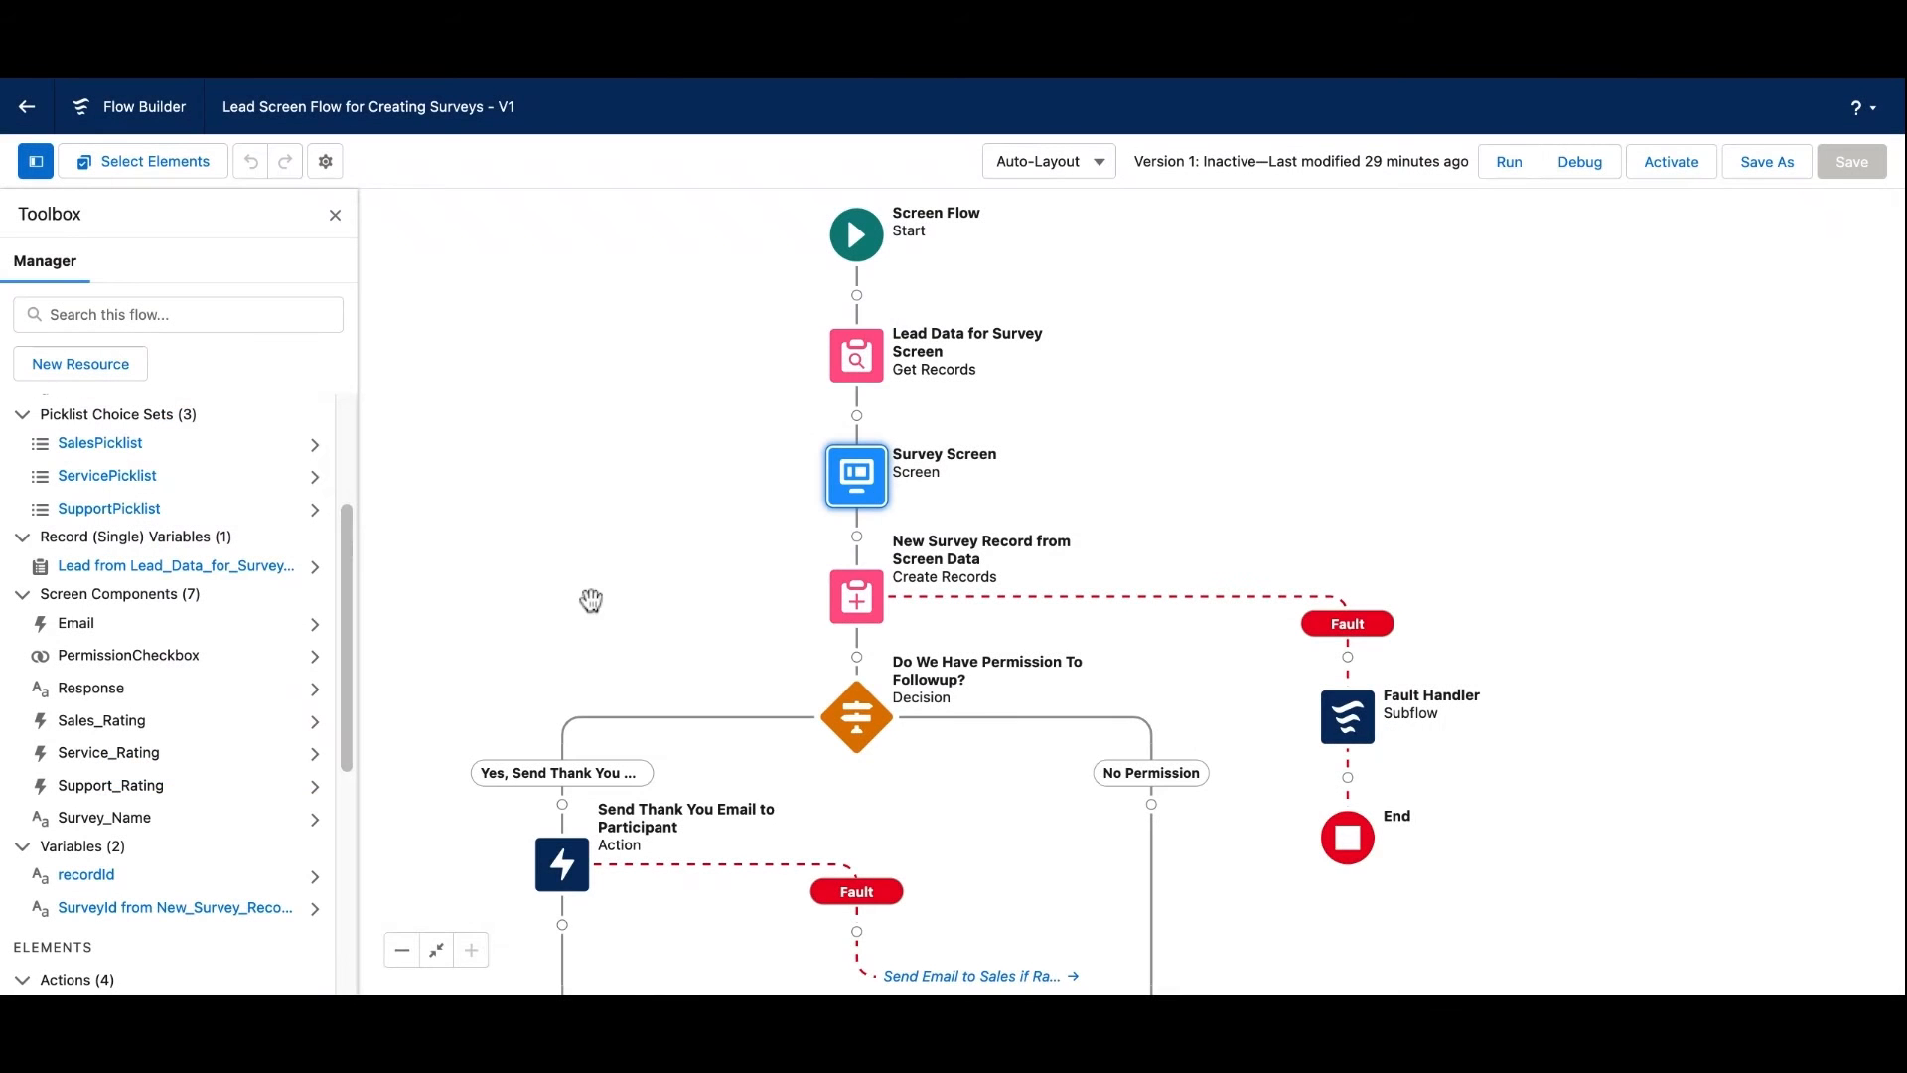
scroll(591, 611, down, 5)
scroll(591, 611, down, 2)
scroll(591, 611, right, 2)
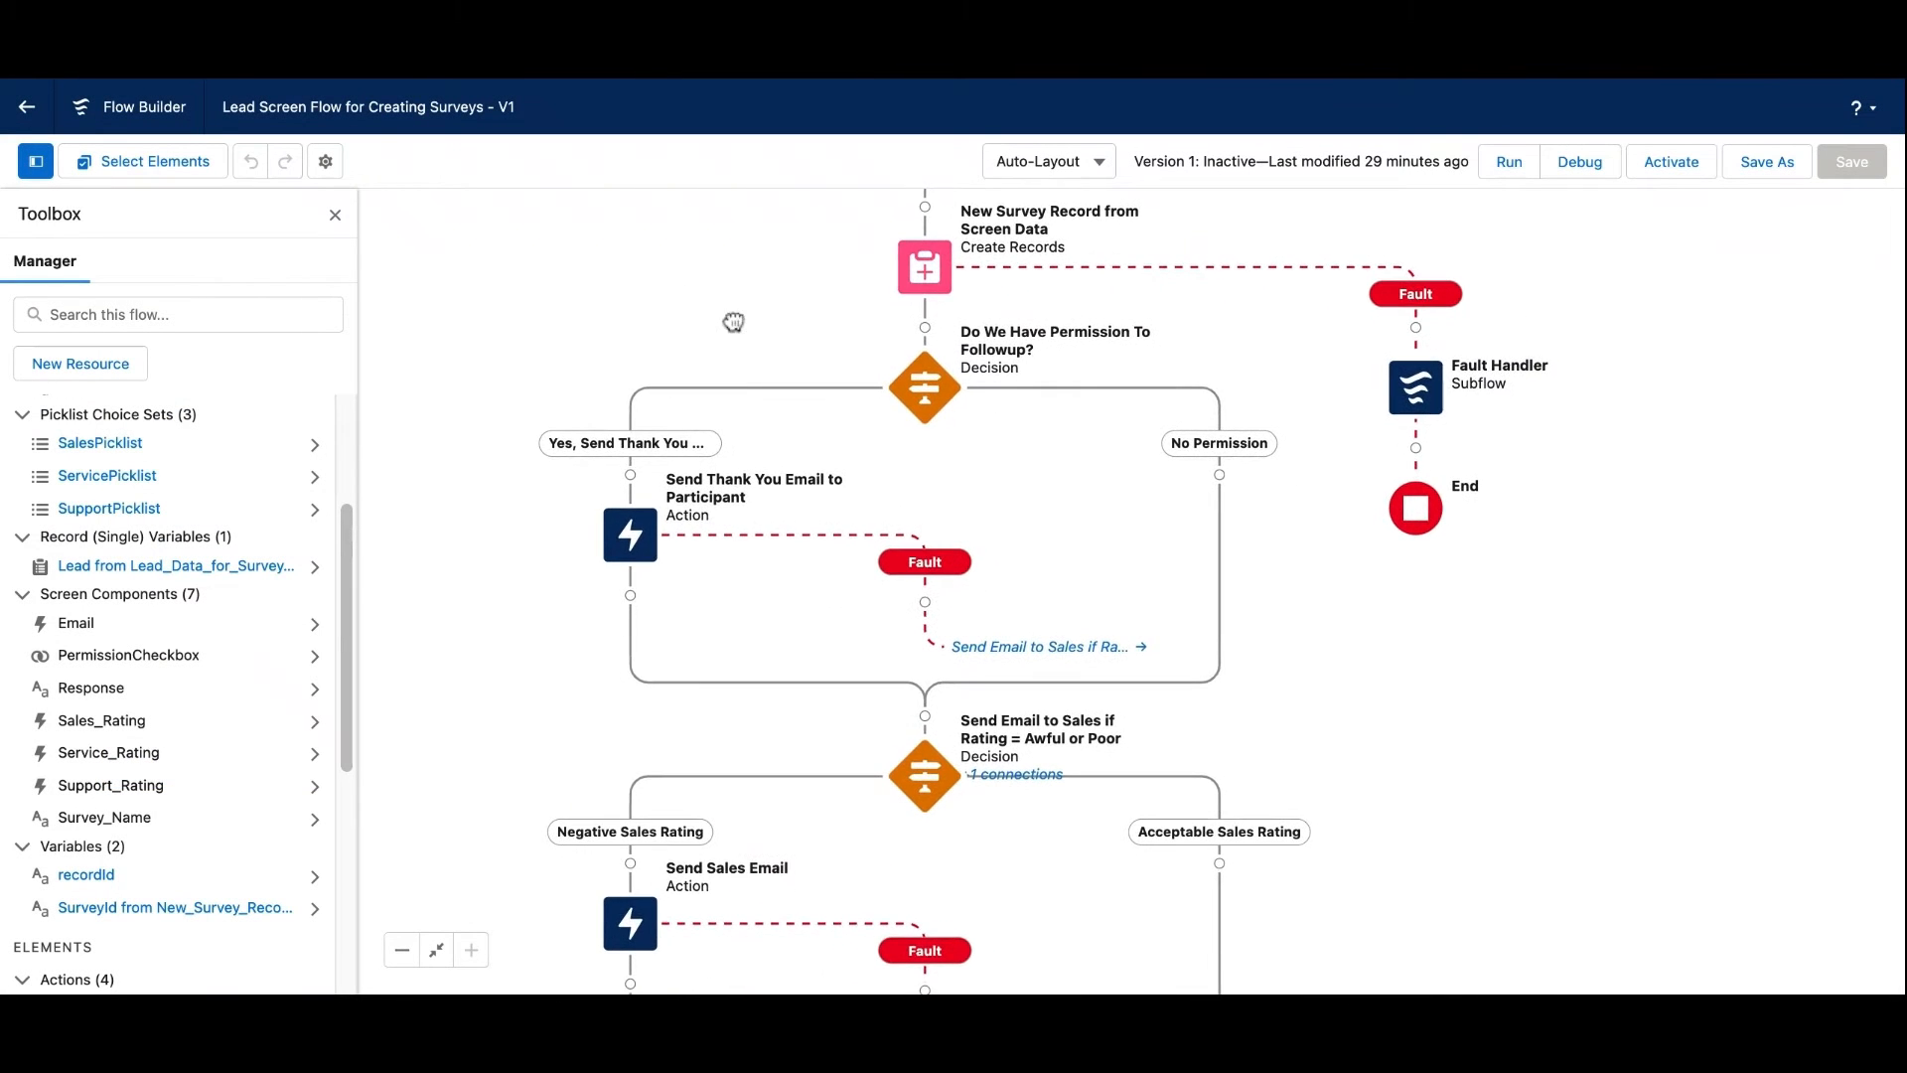
double_click(927, 387)
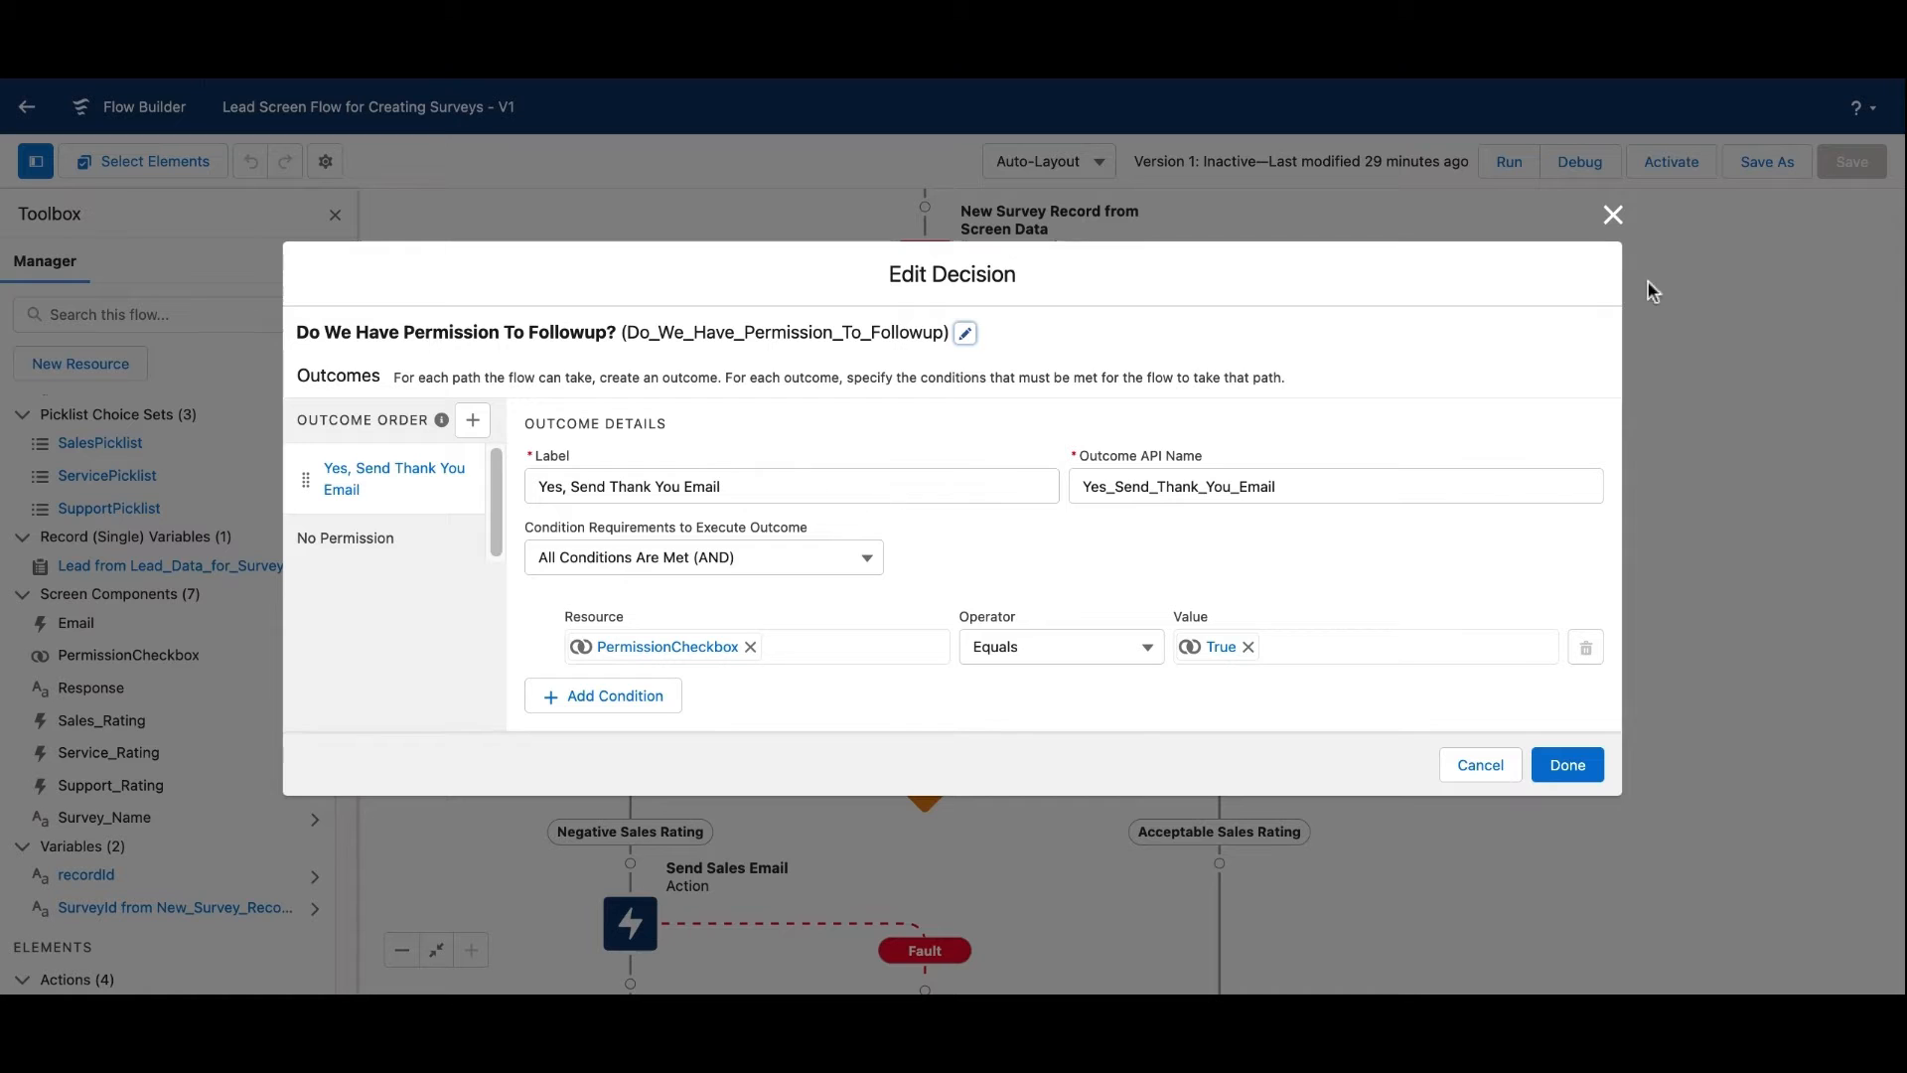
click(1613, 215)
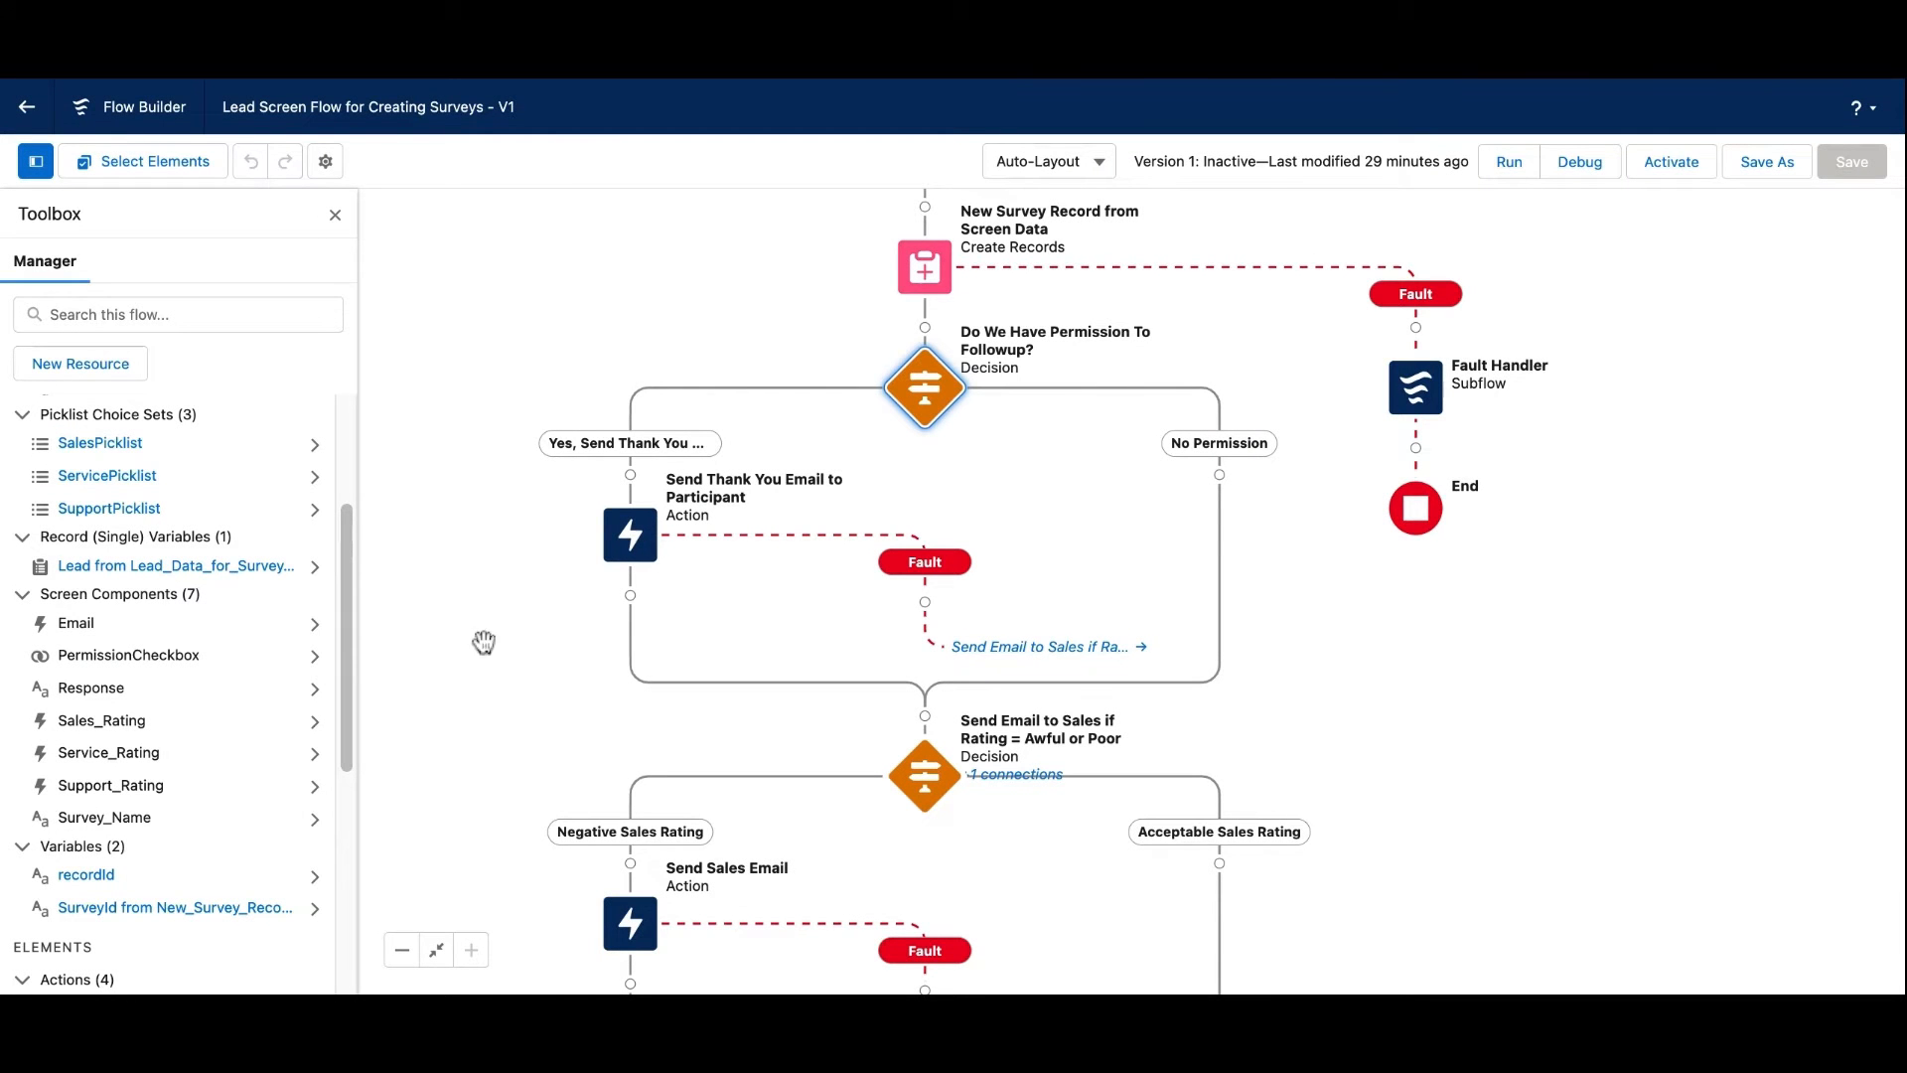
scroll(553, 676, down, 5)
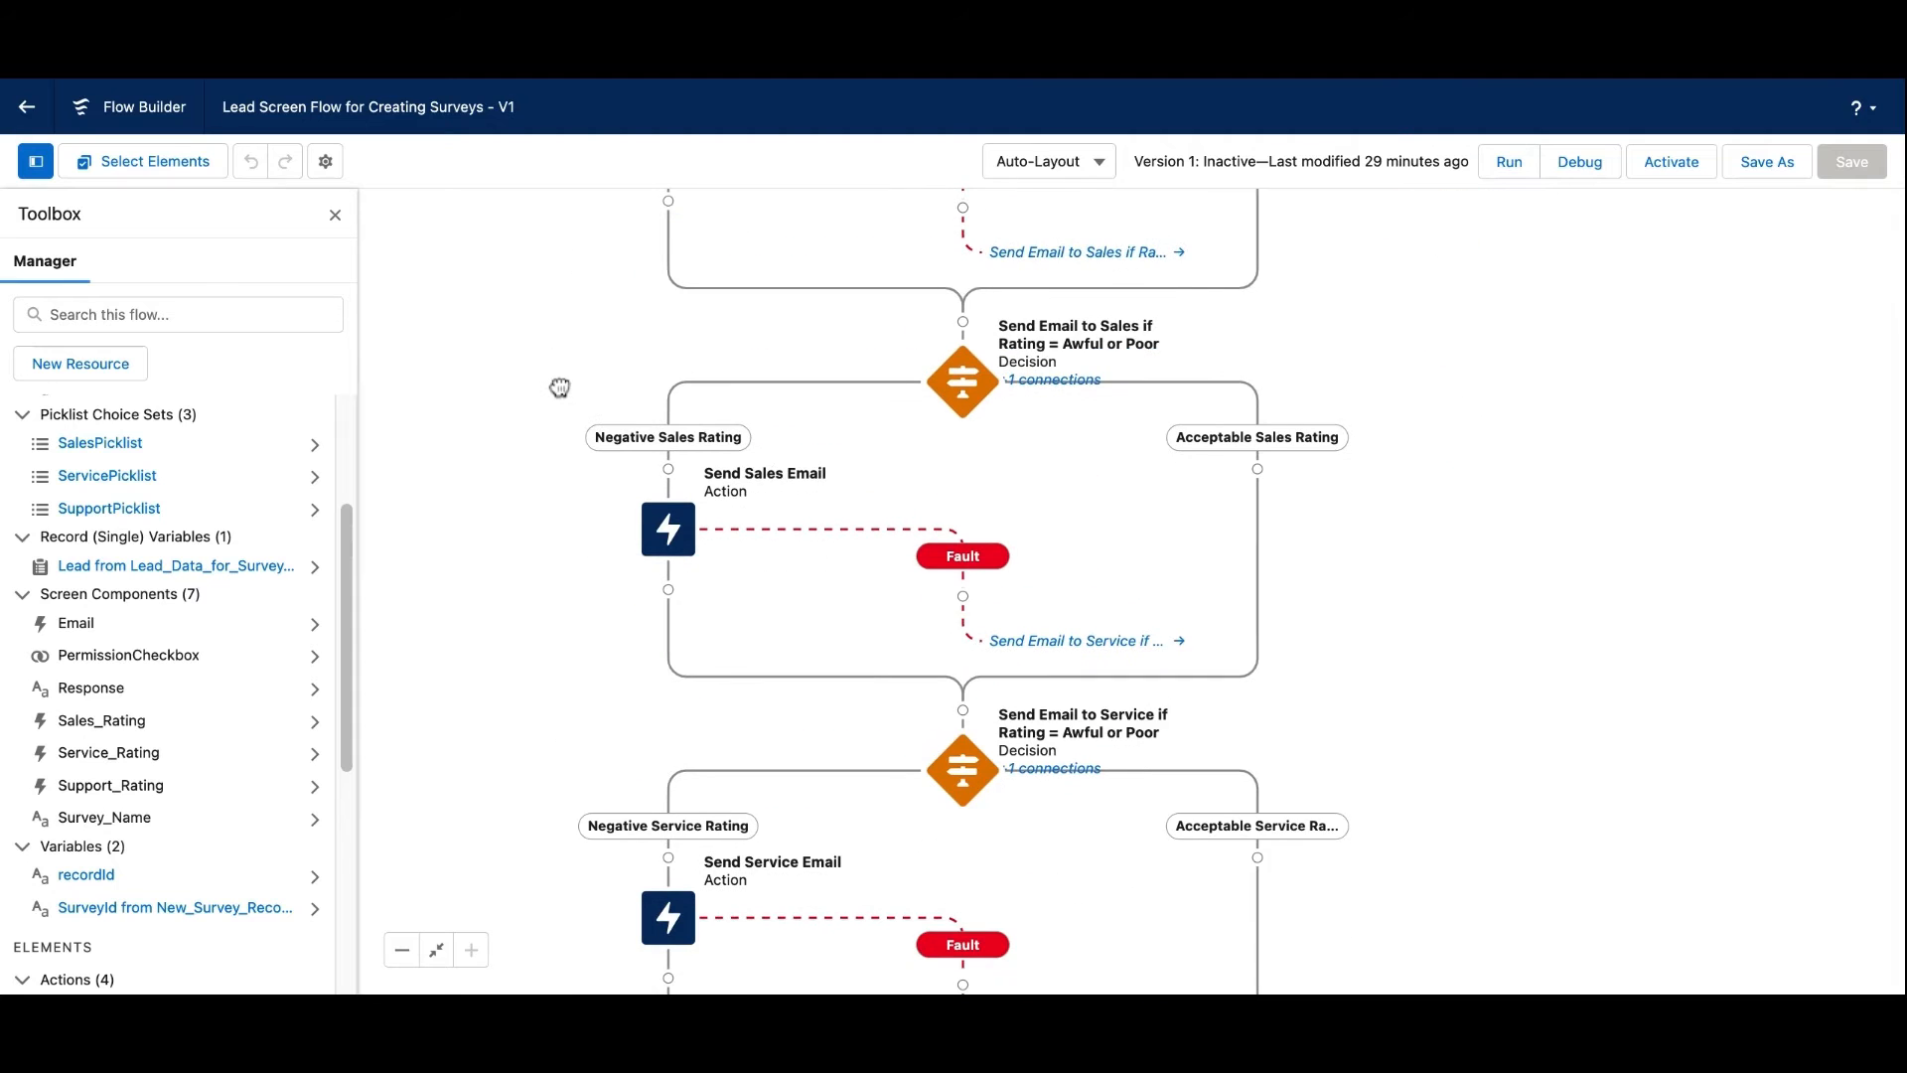
scroll(553, 387, down, 2)
scroll(553, 387, left, 2)
scroll(554, 387, left, 1)
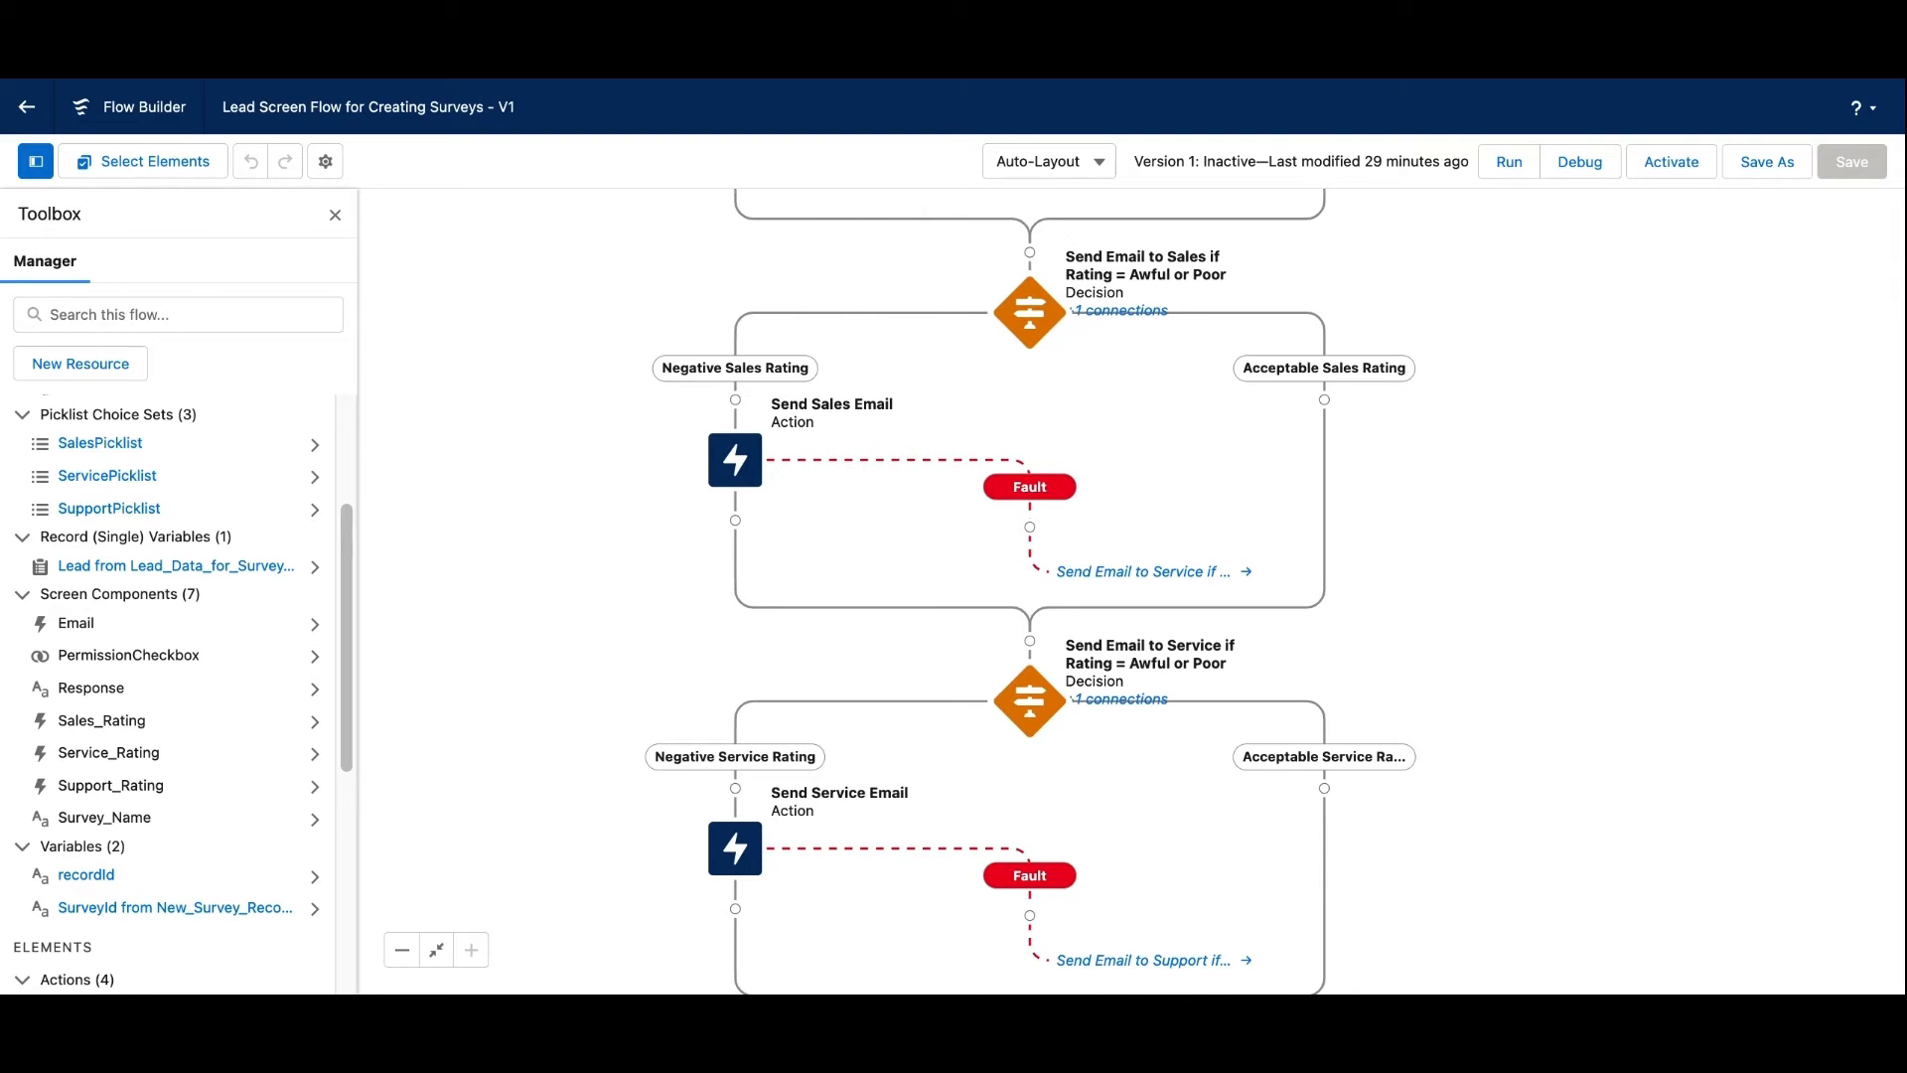
double_click(1030, 320)
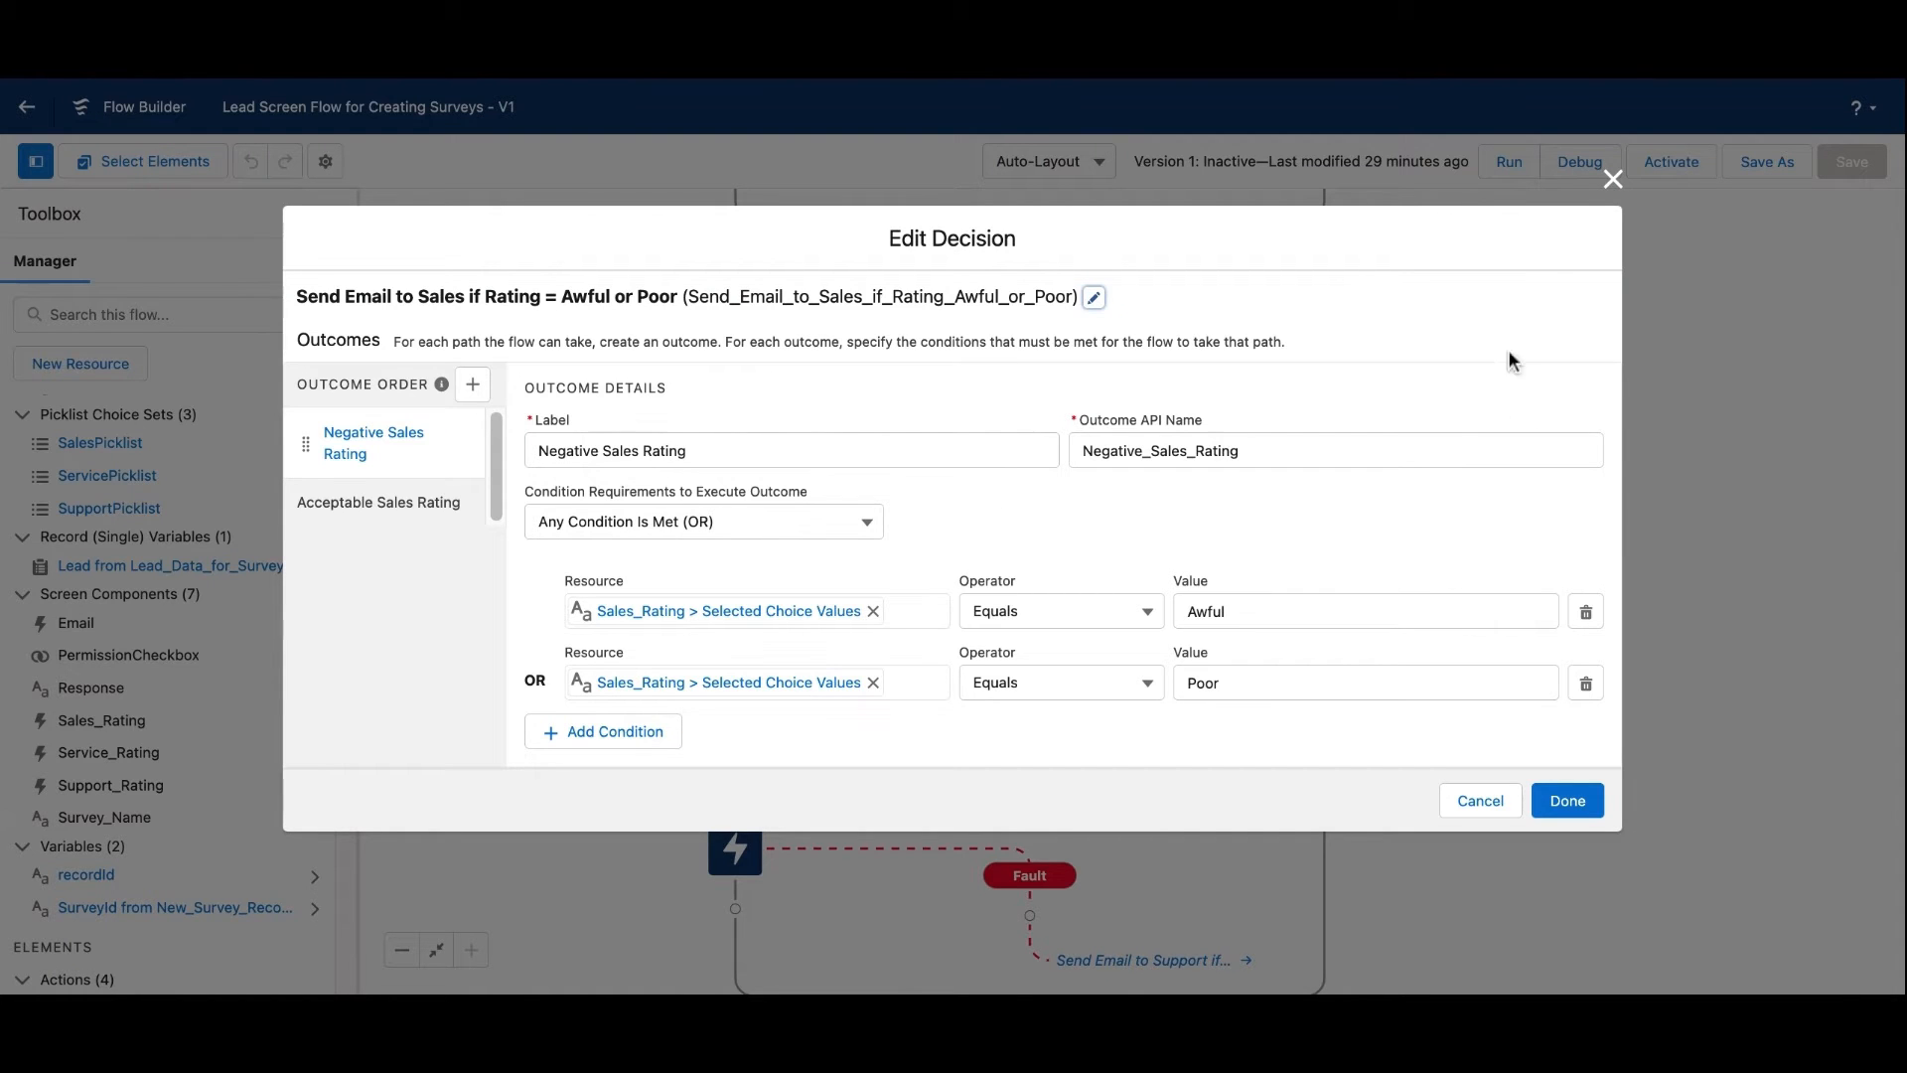
click(1612, 180)
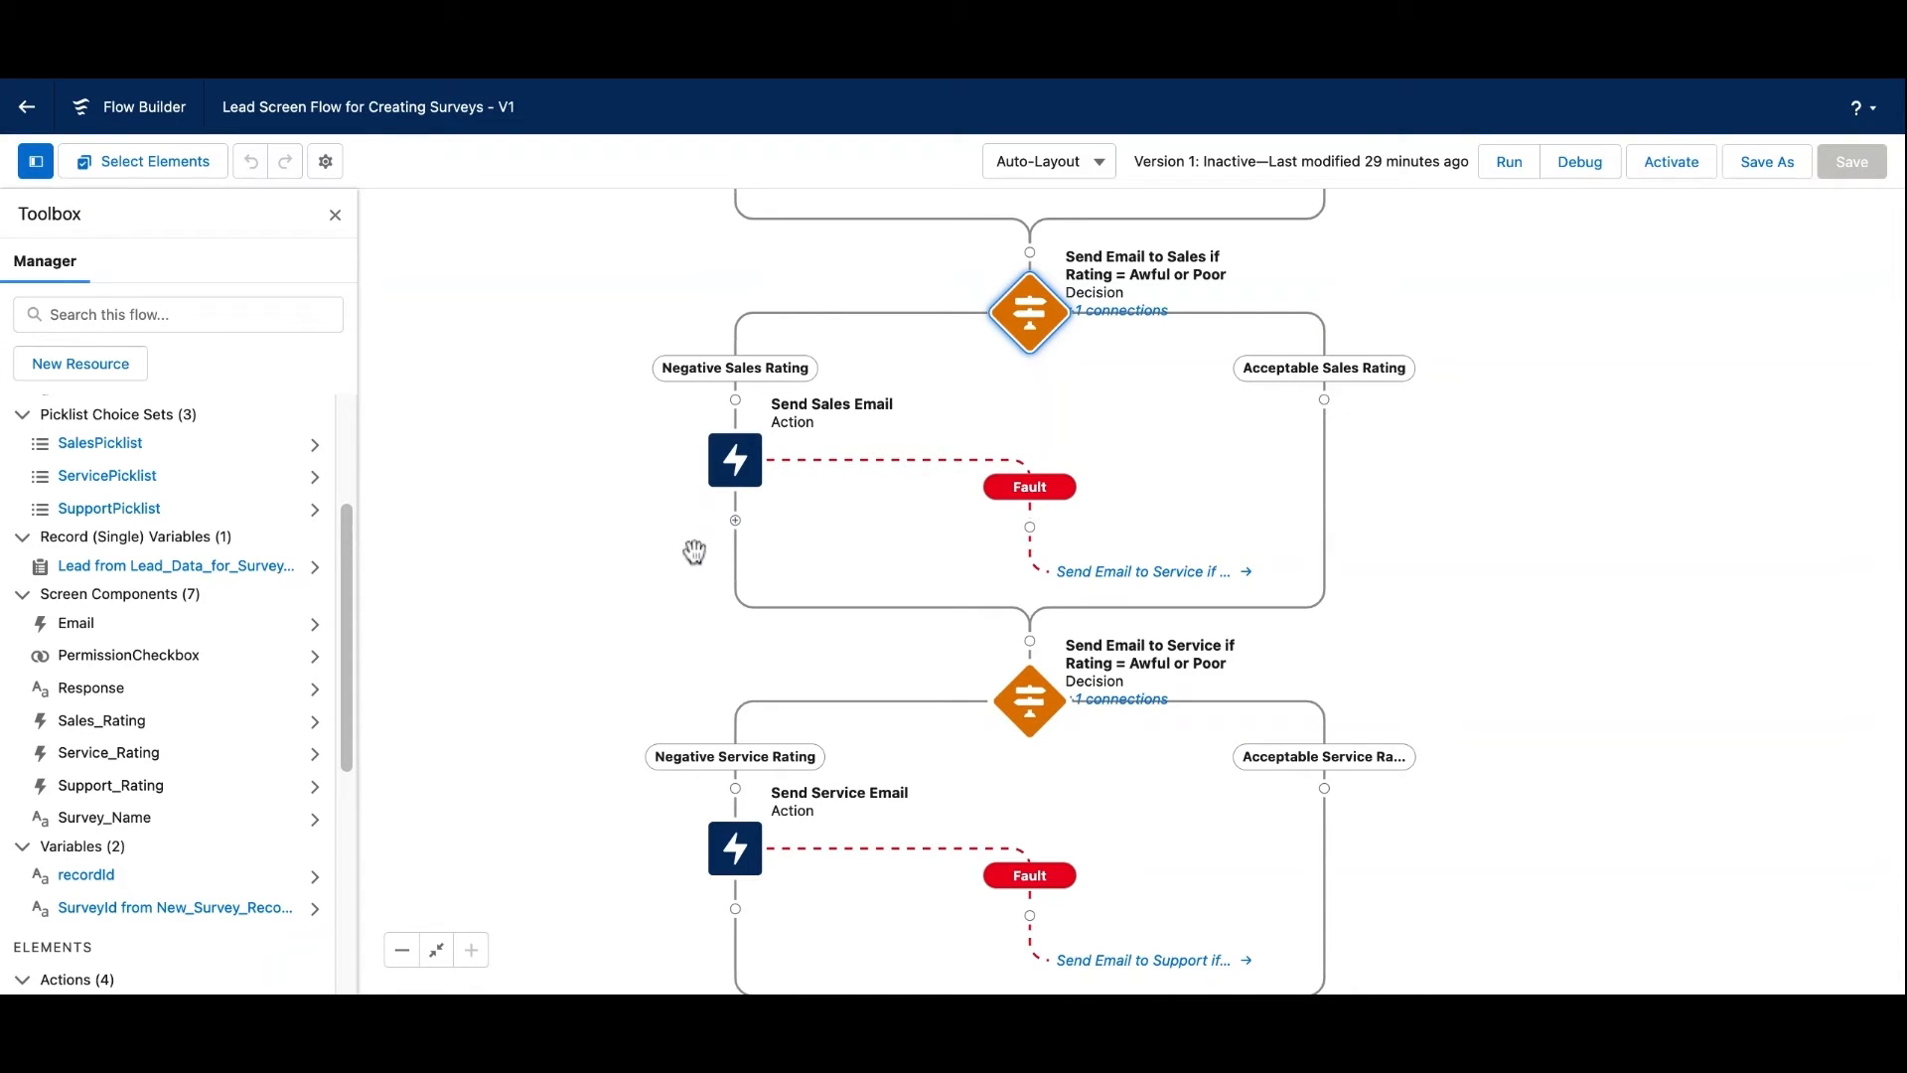
Scroll to the end of the flow and start a Debug run, leaving recordId empty for now
scroll(613, 626, down, 5)
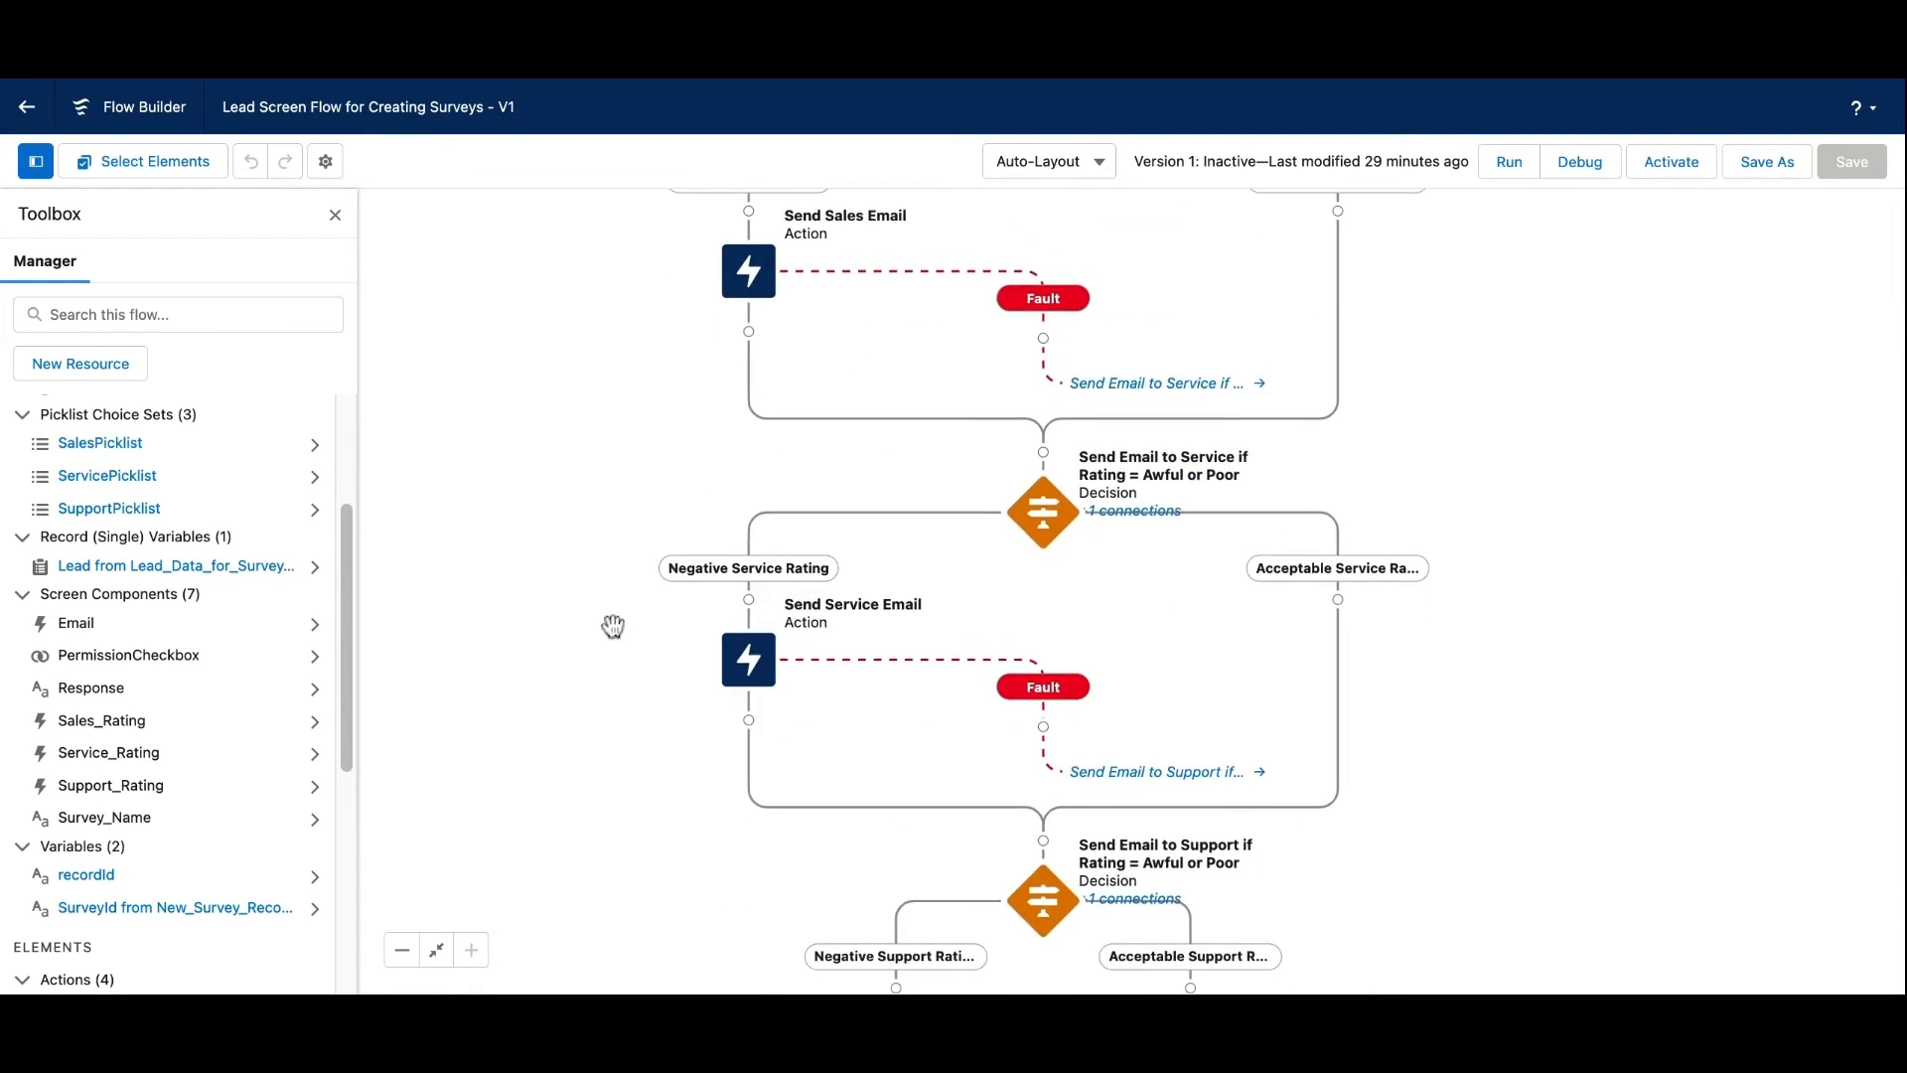
scroll(599, 551, down, 4)
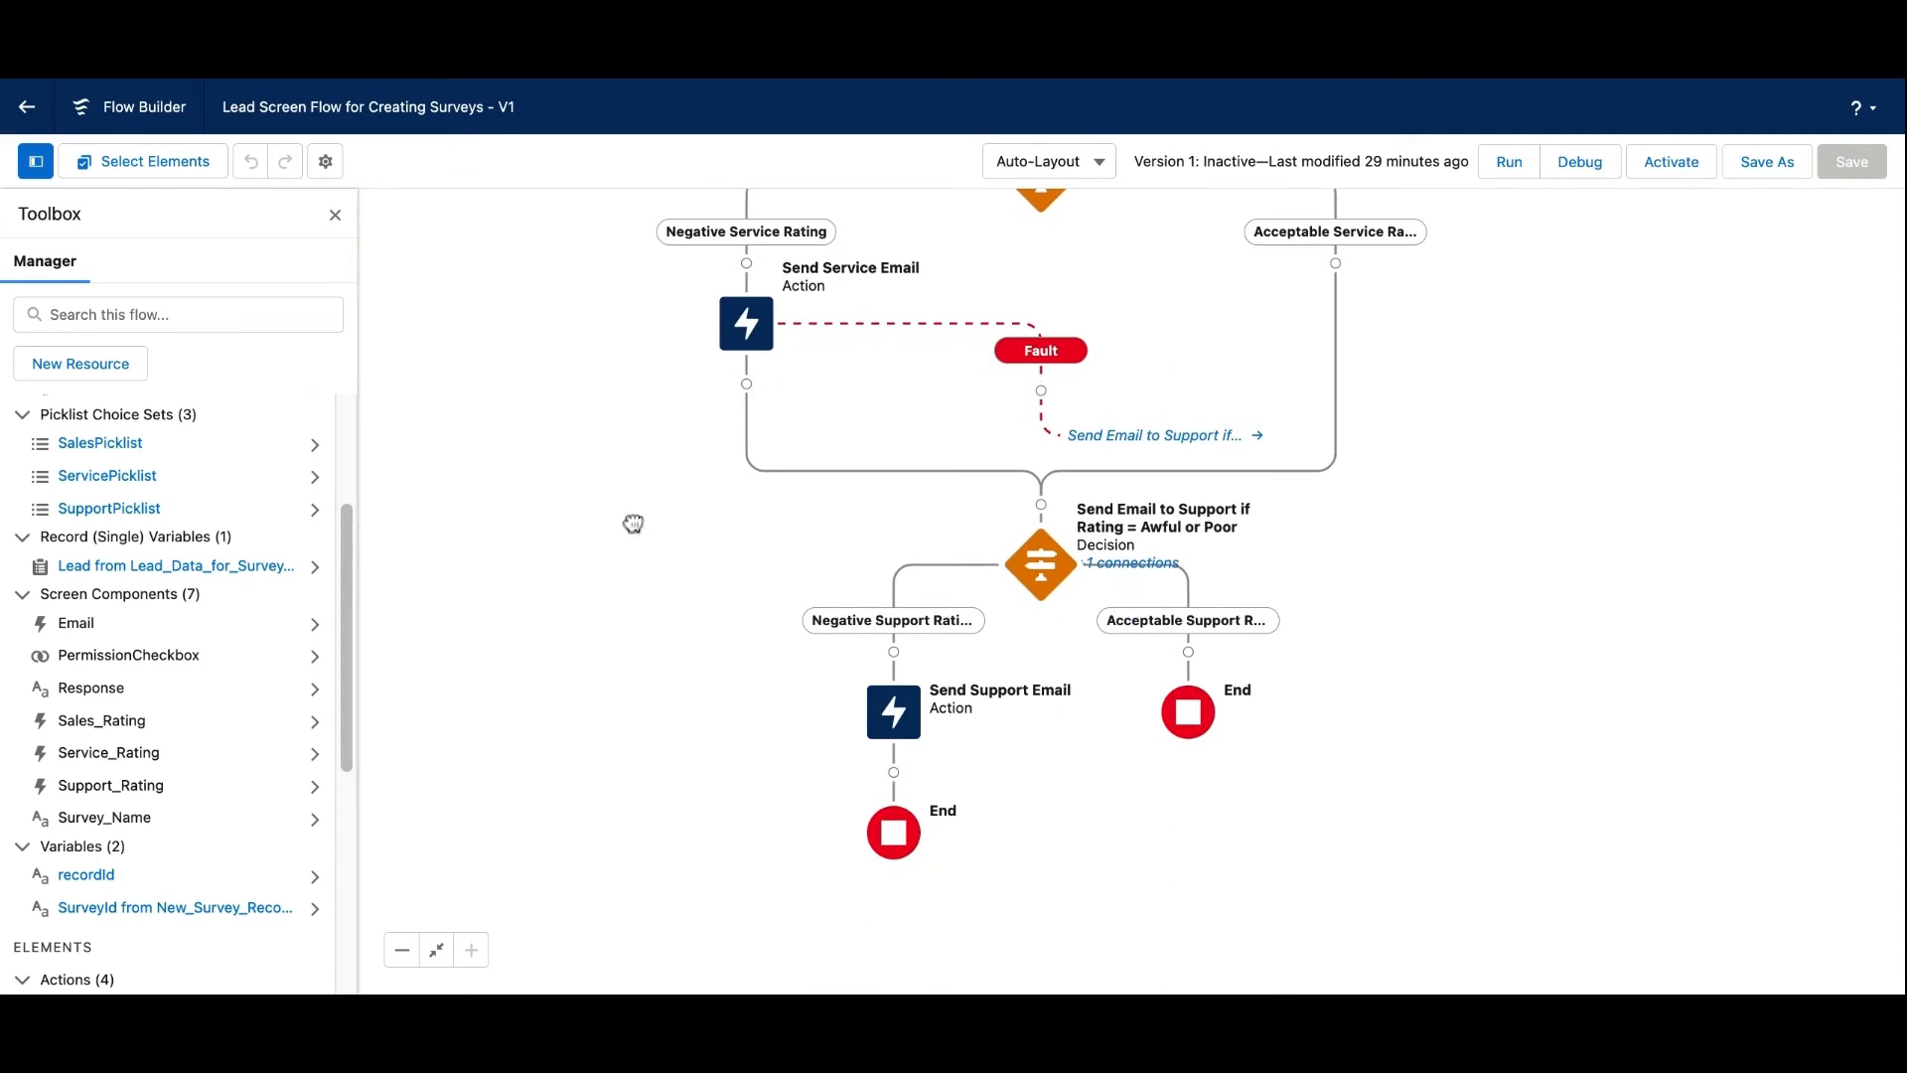
scroll(647, 553, down, 3)
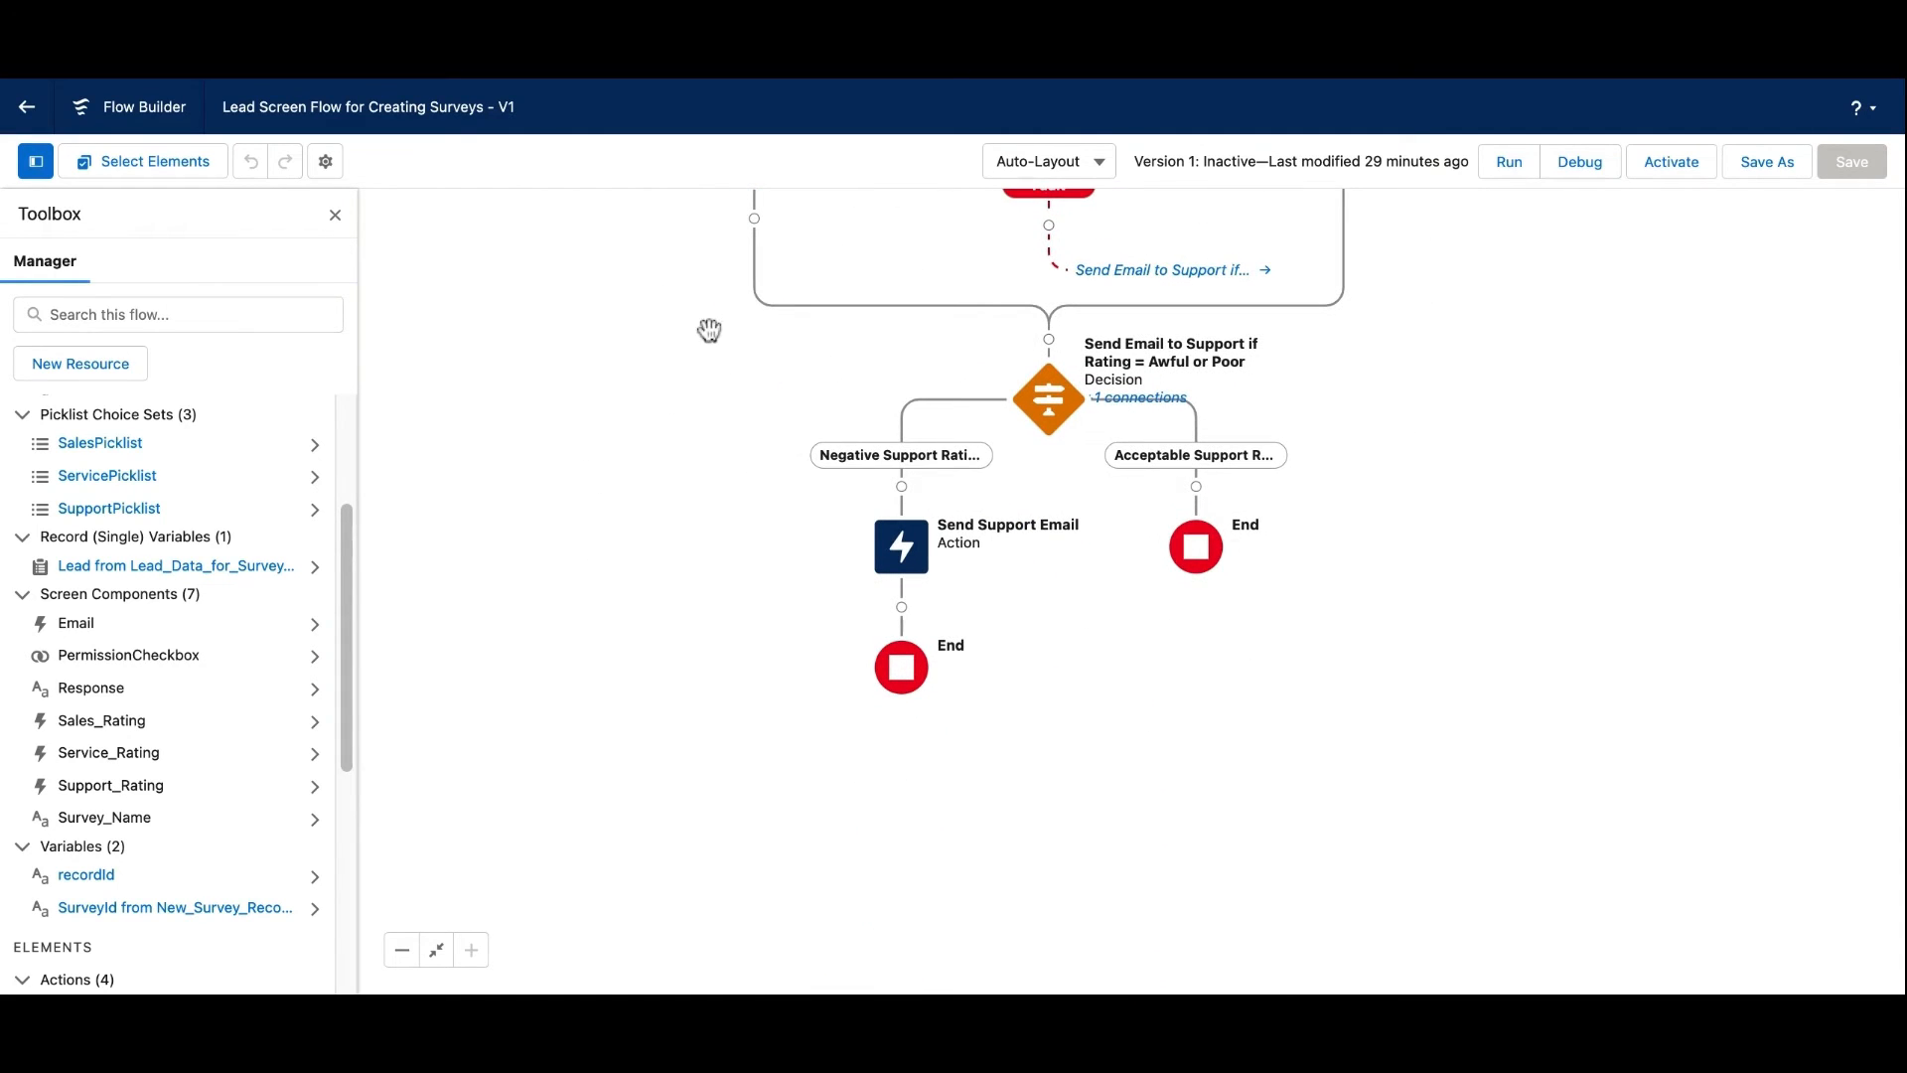
click(1591, 187)
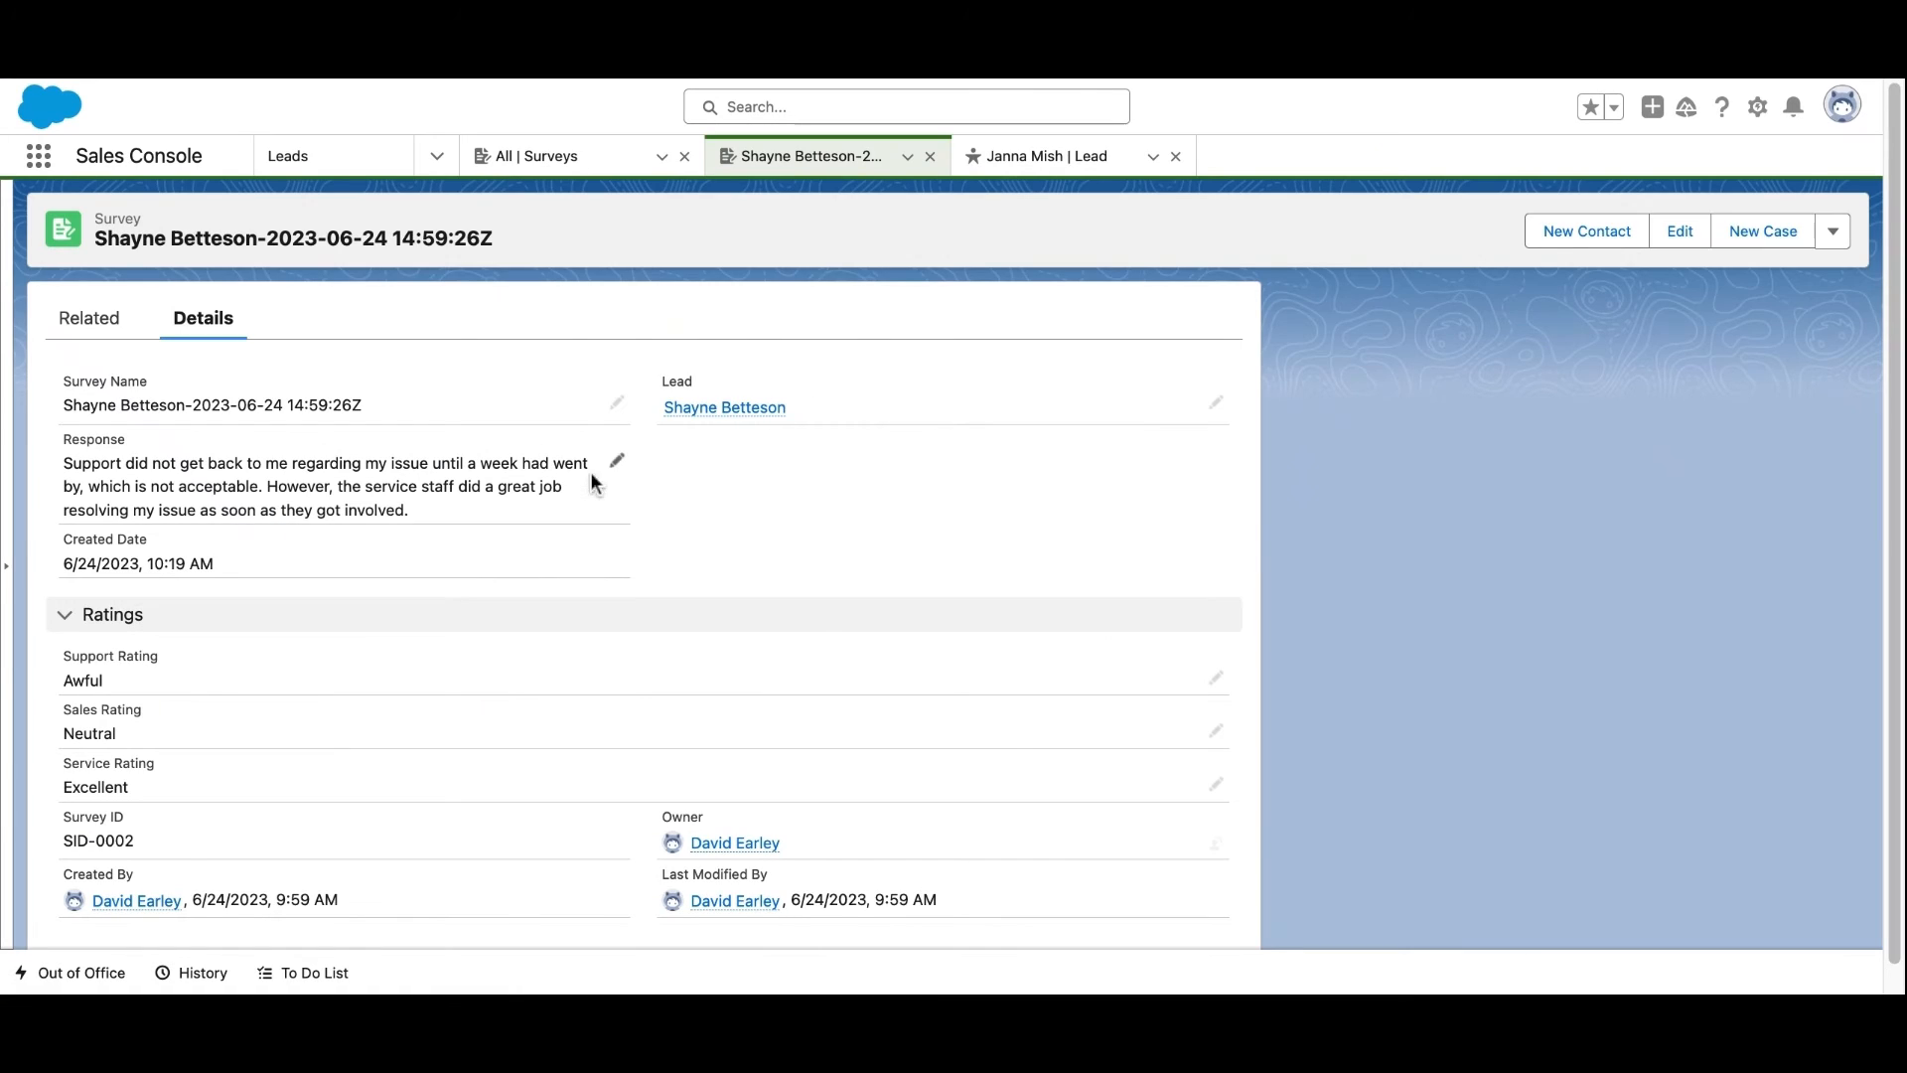
Switch to the Tagcat lead's record page (status Open - Not Contacted)
click(1024, 165)
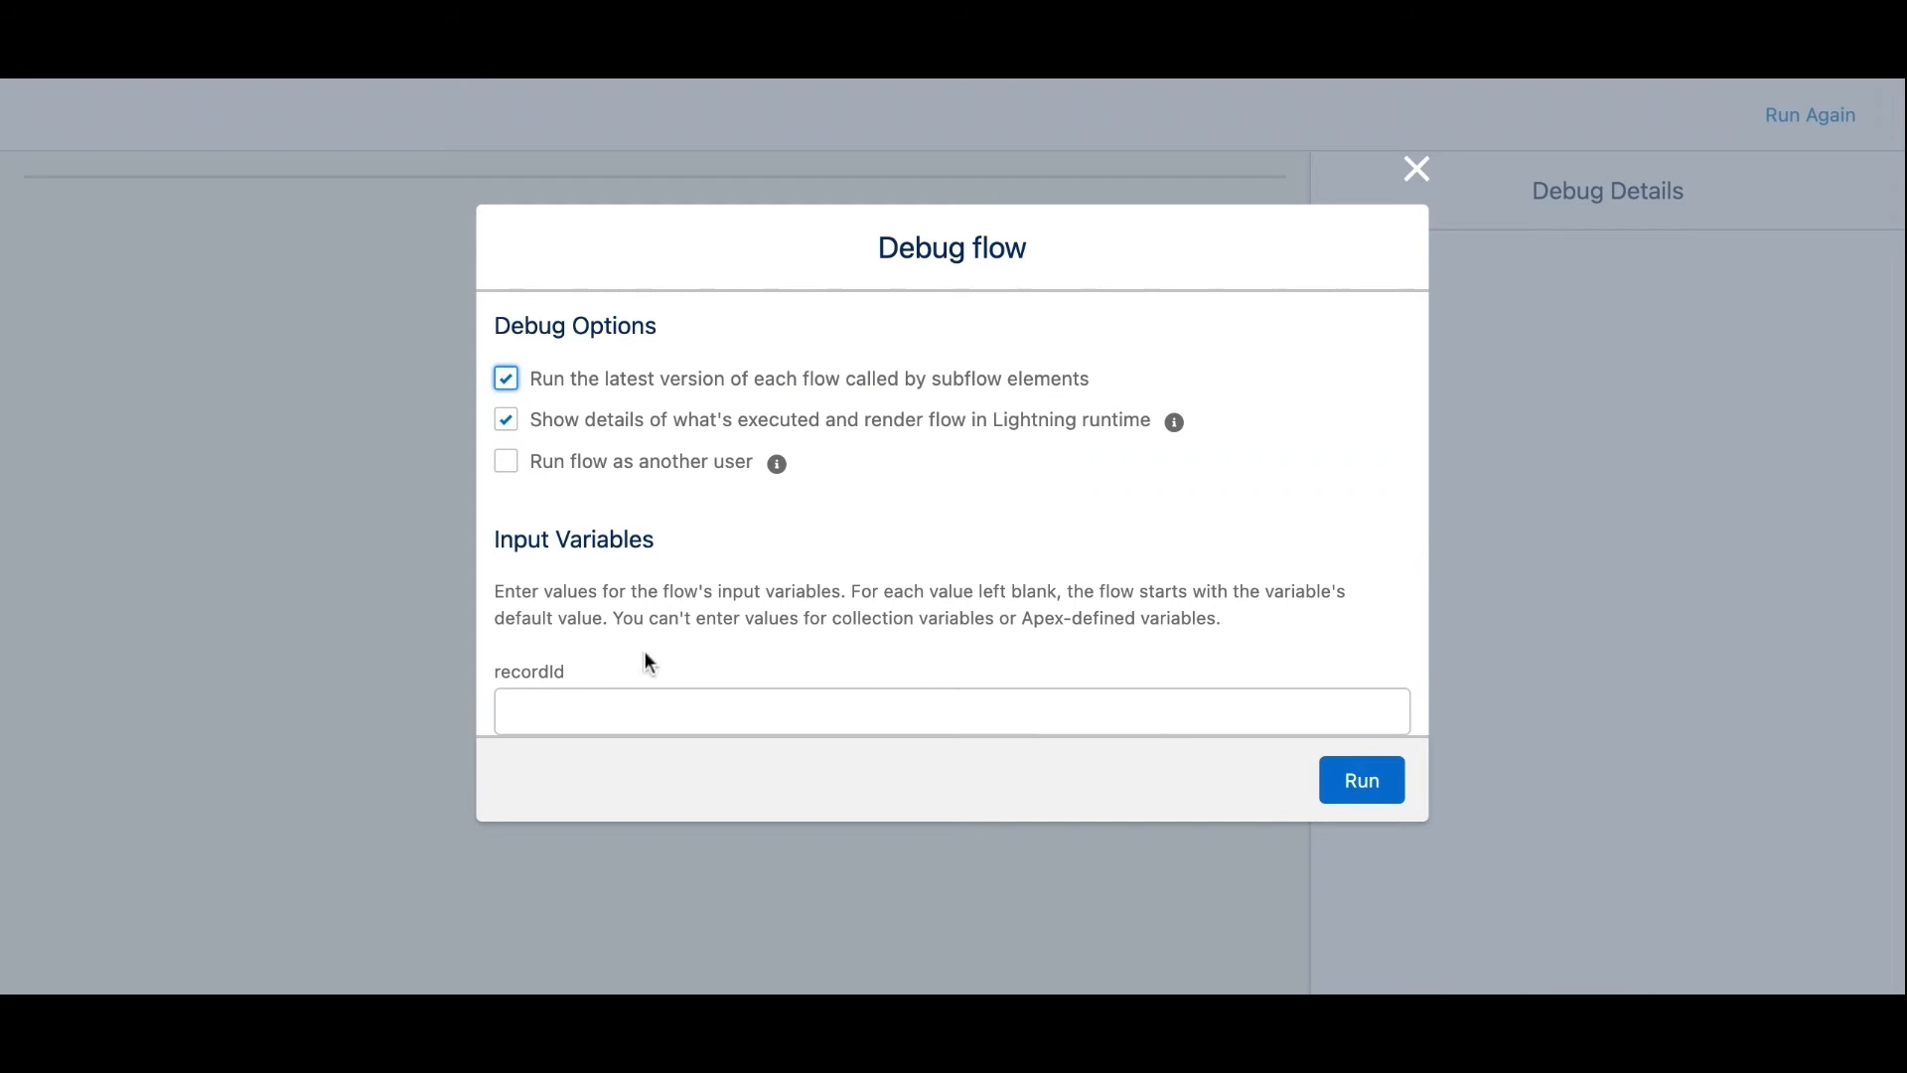
Paste the Tagcat lead's record ID as the recordId input and run the debug
click(624, 704)
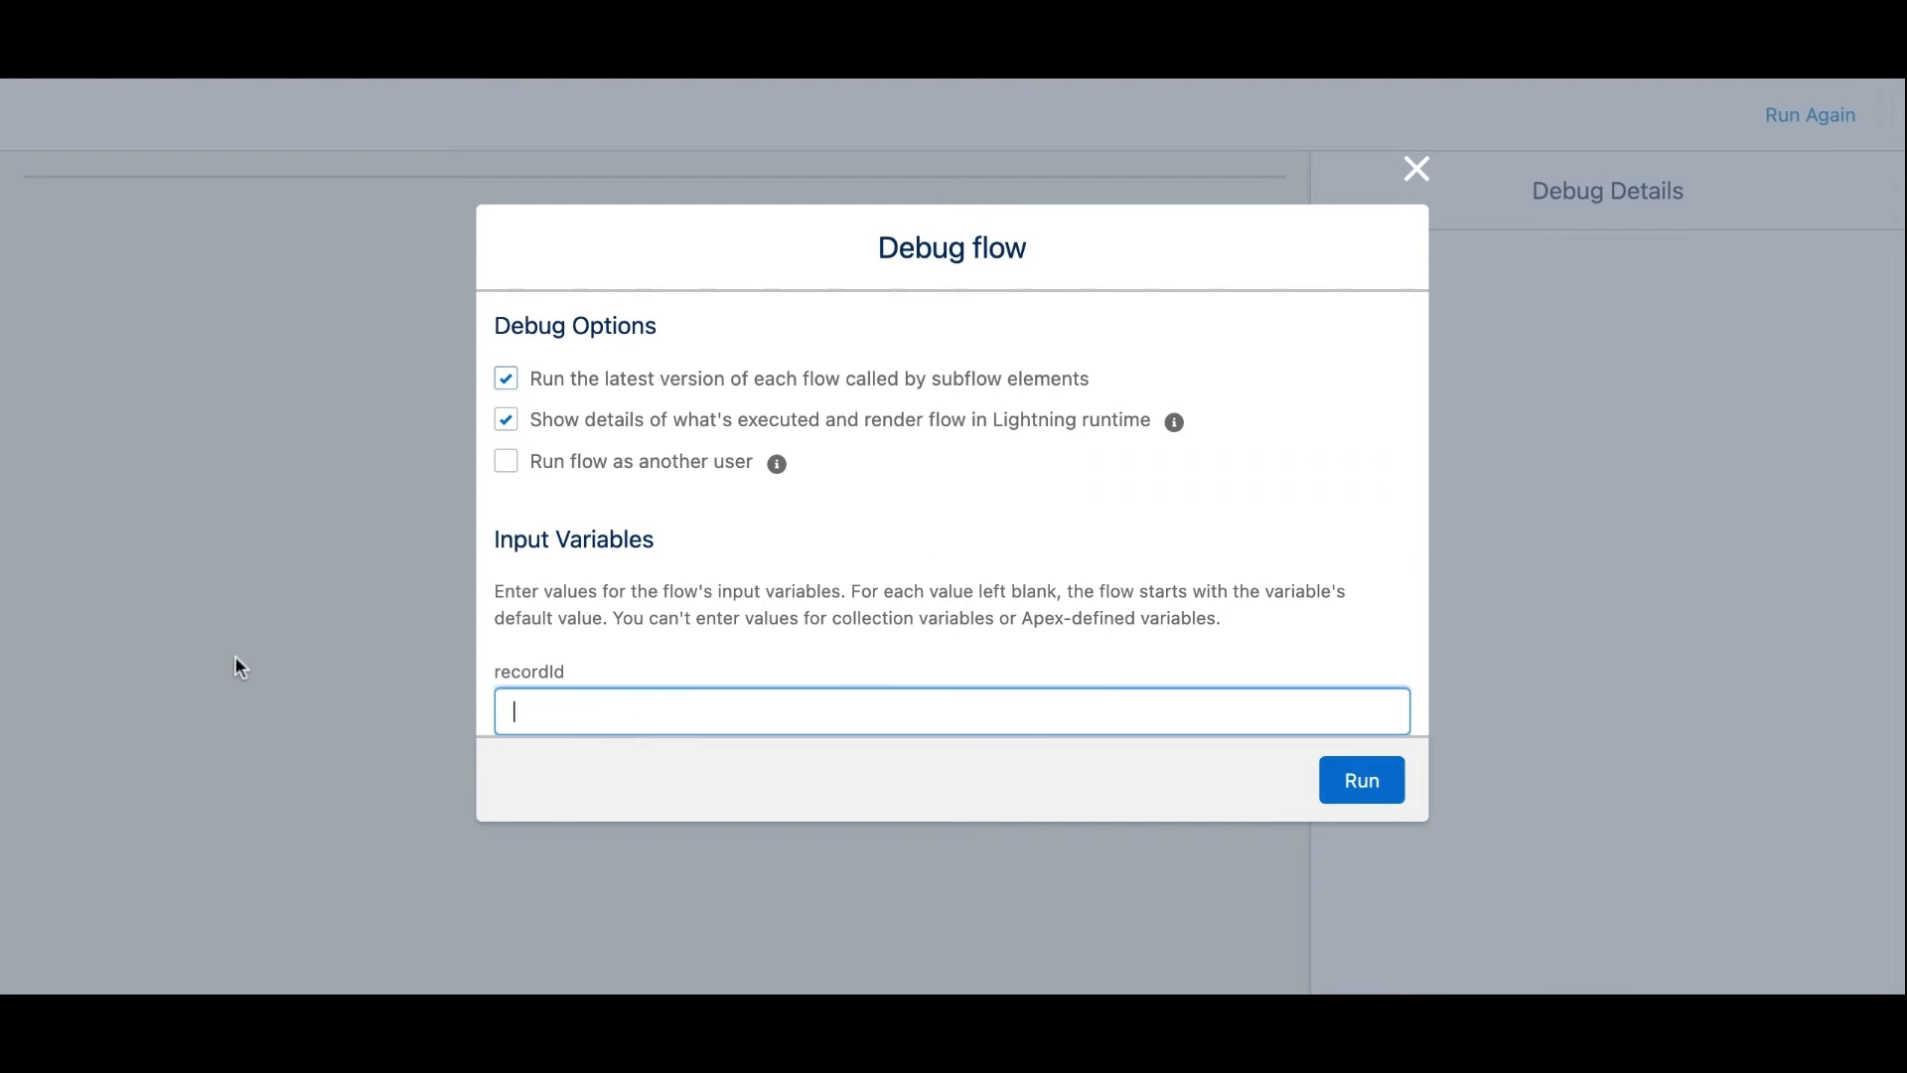
text(00QDm000006MCA1MAO)
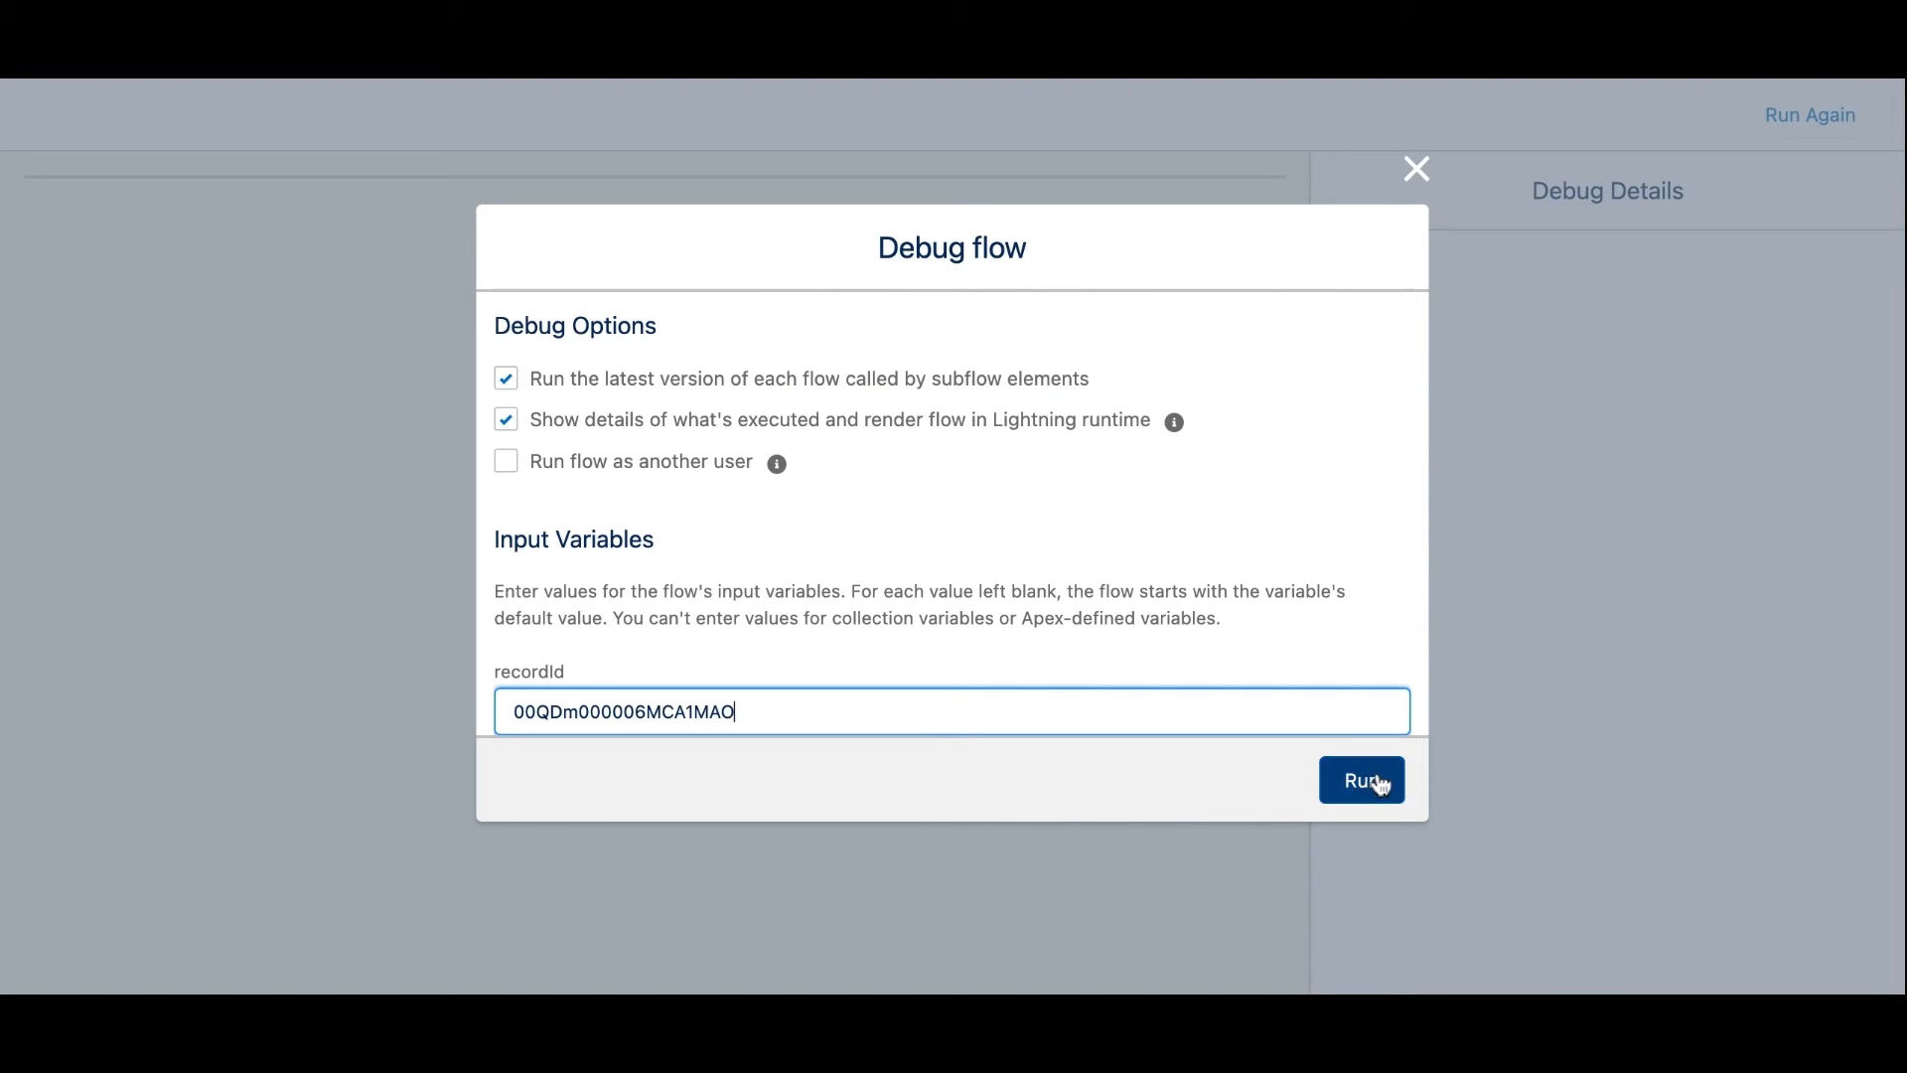
click(1377, 779)
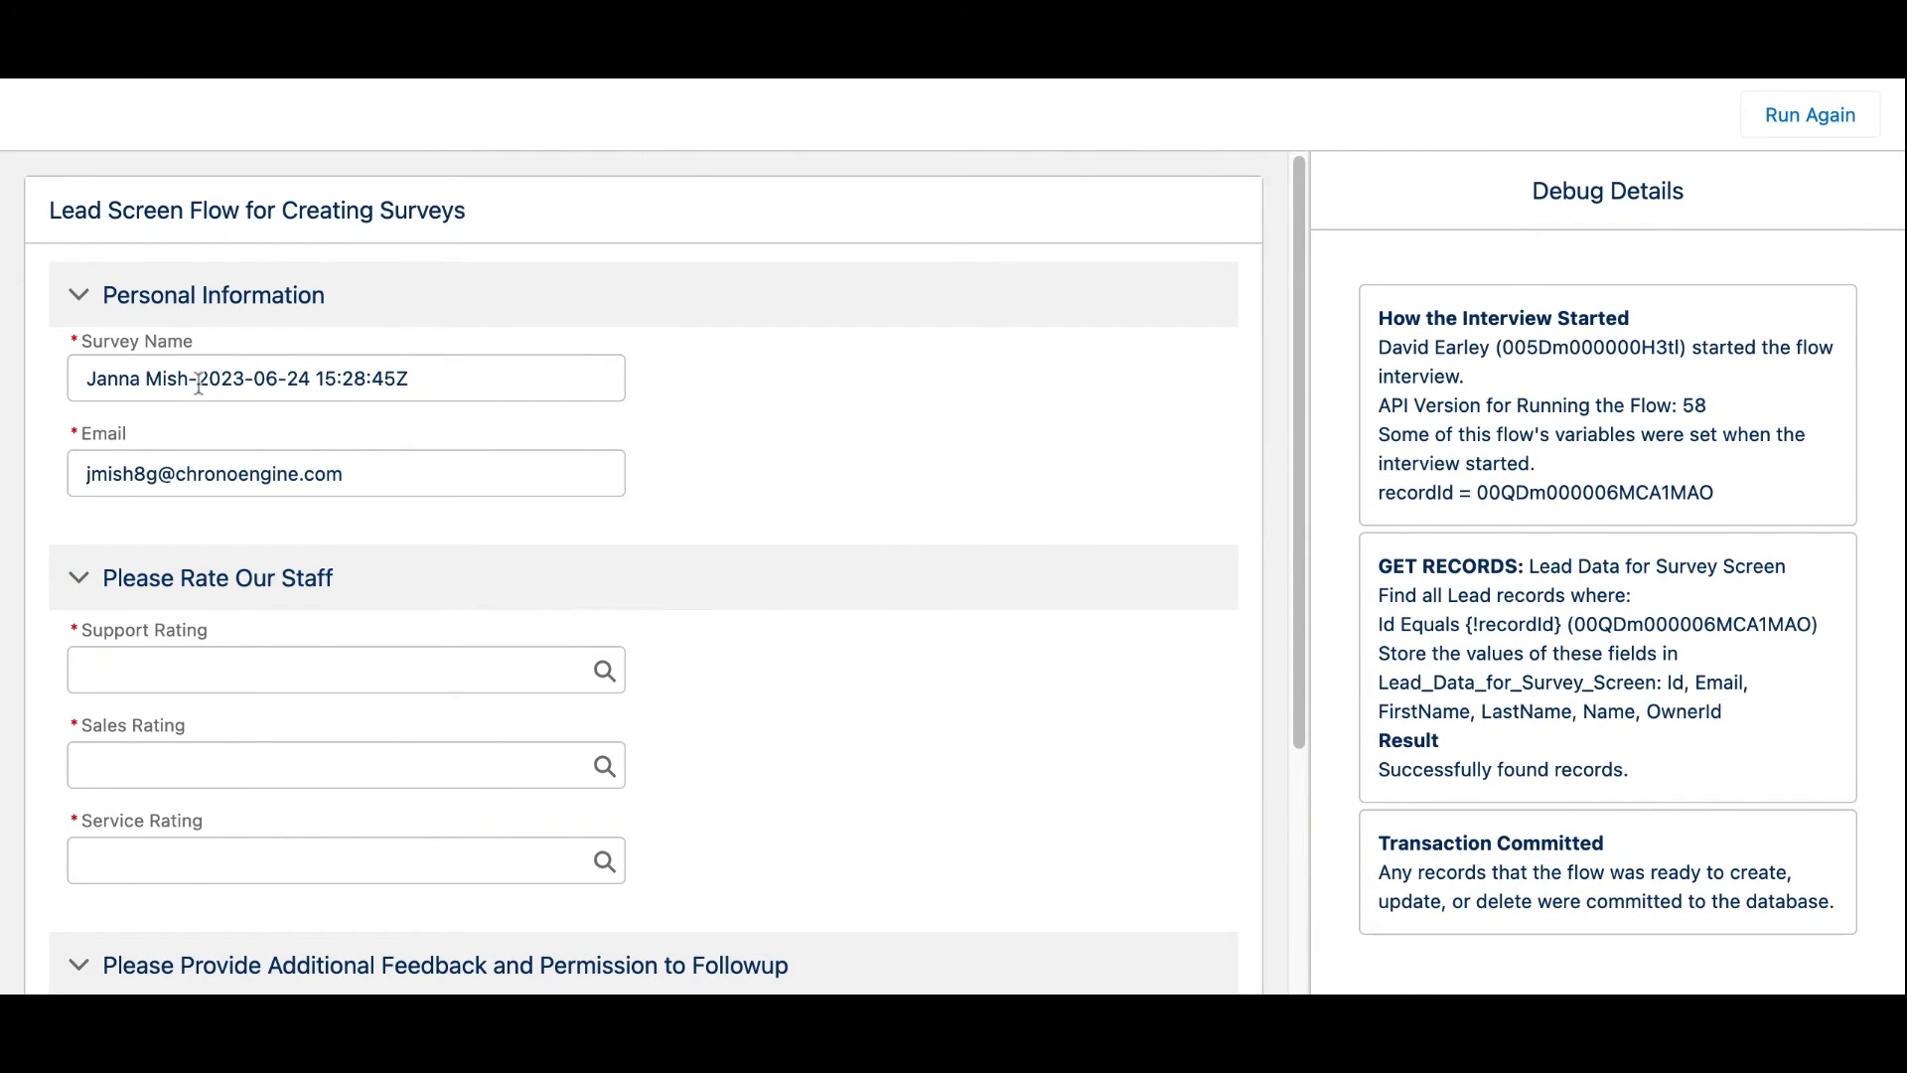
Rate Support as Awful, Sales as Neutral and Service as Excellent on the survey screen
scroll(195, 442, down, 5)
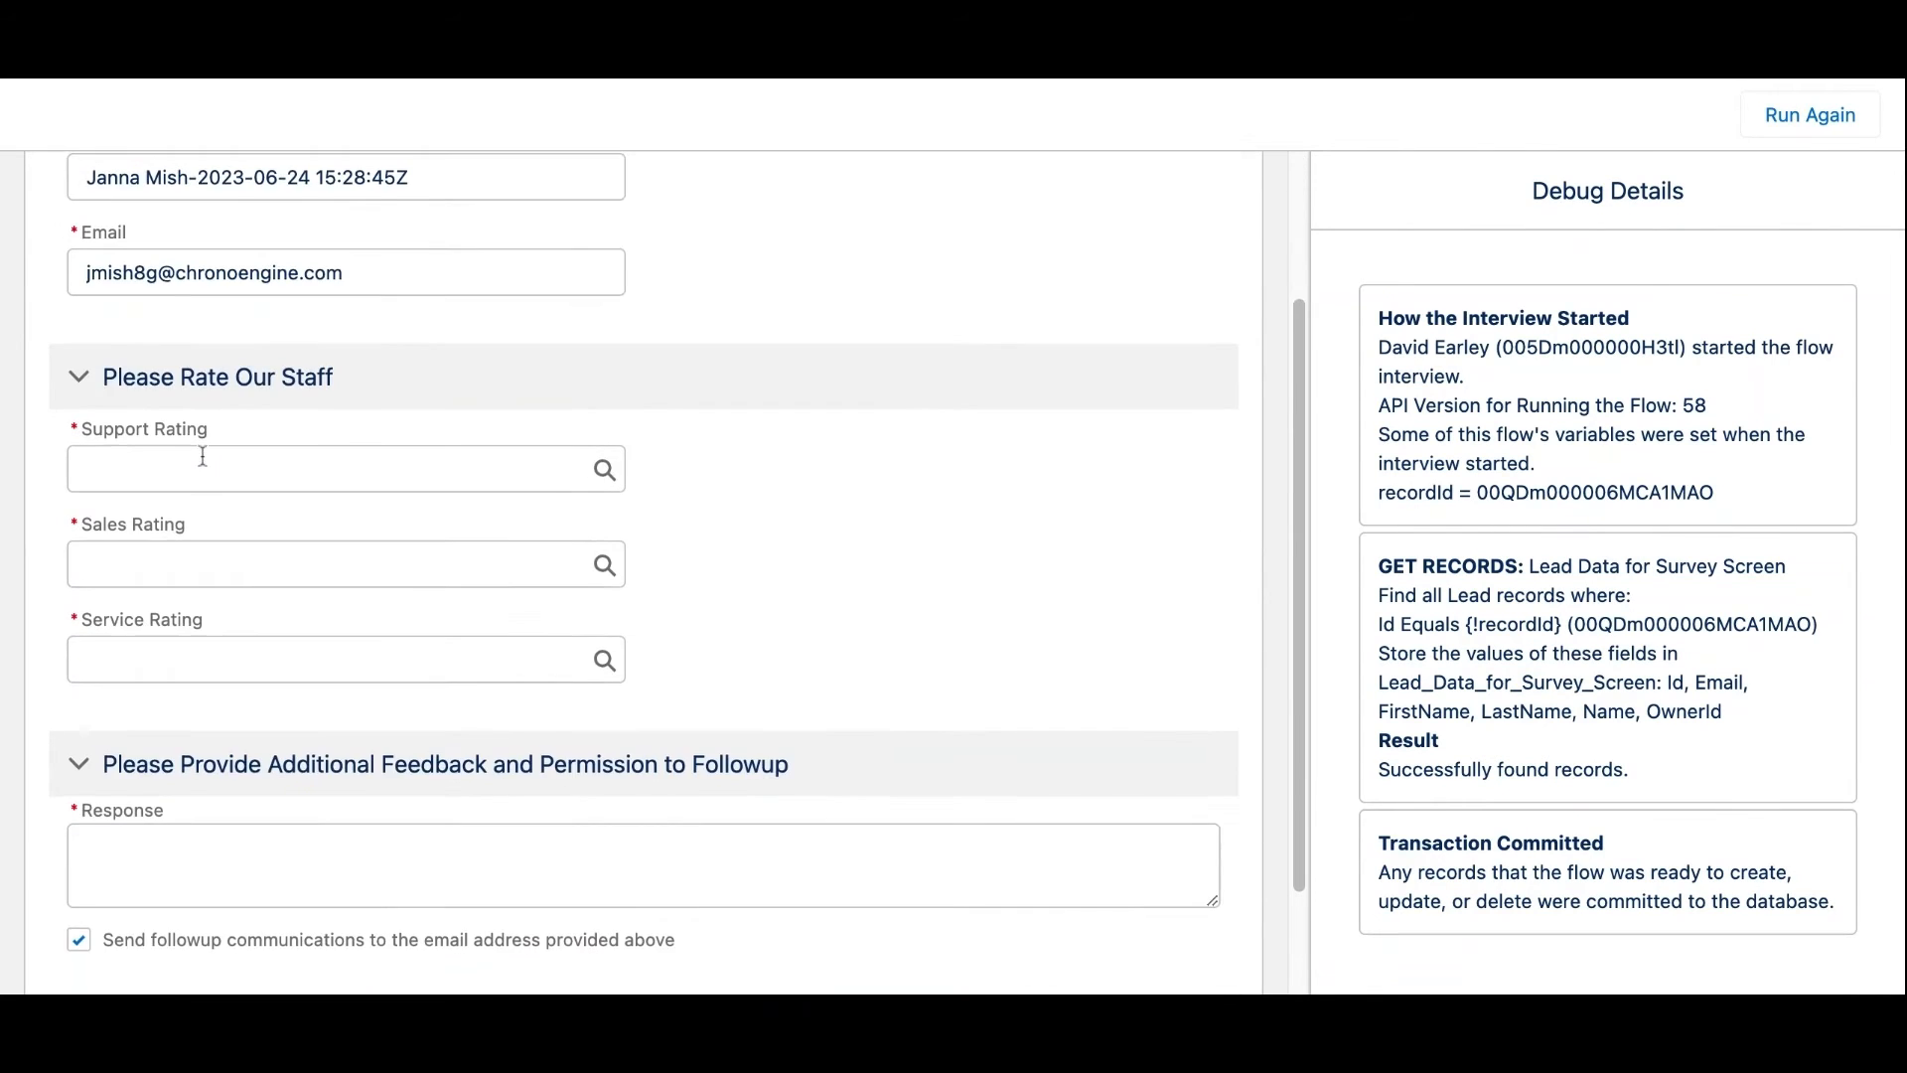
scroll(193, 436, up, 1)
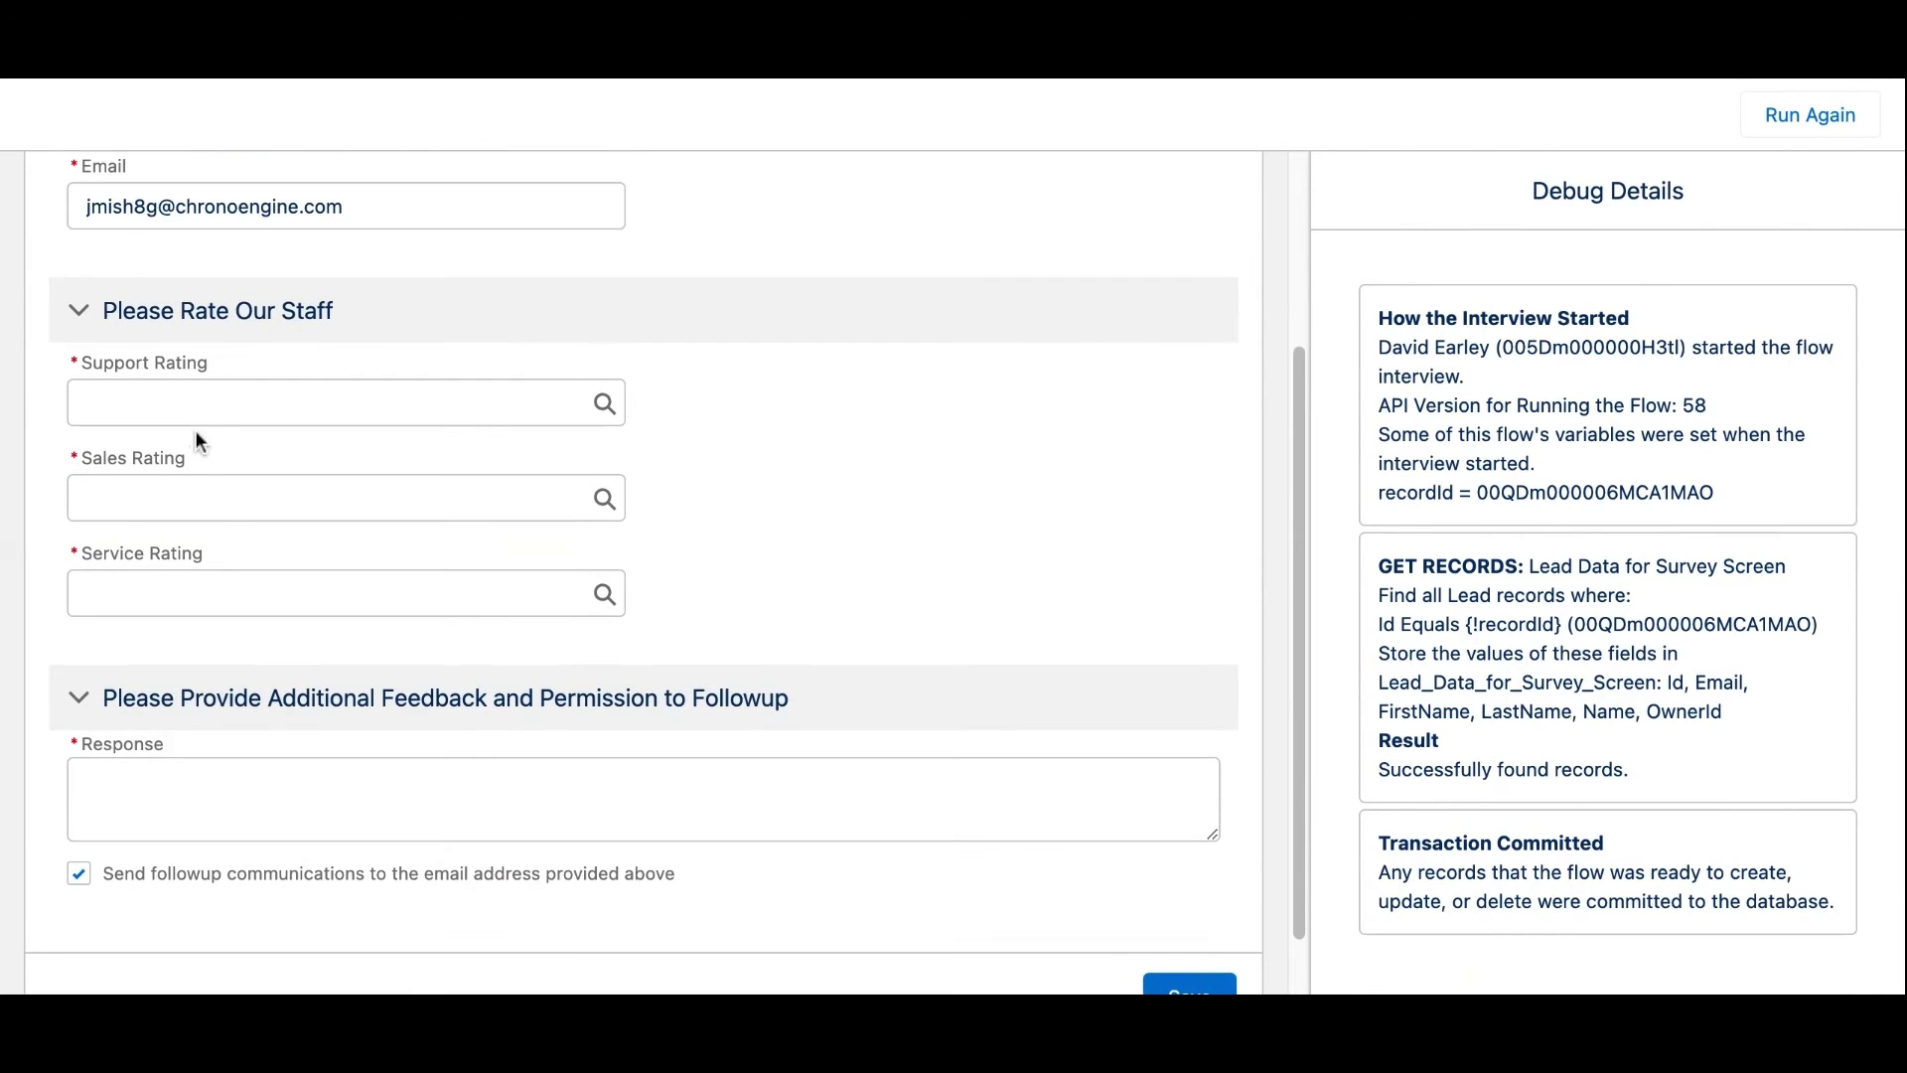
click(206, 407)
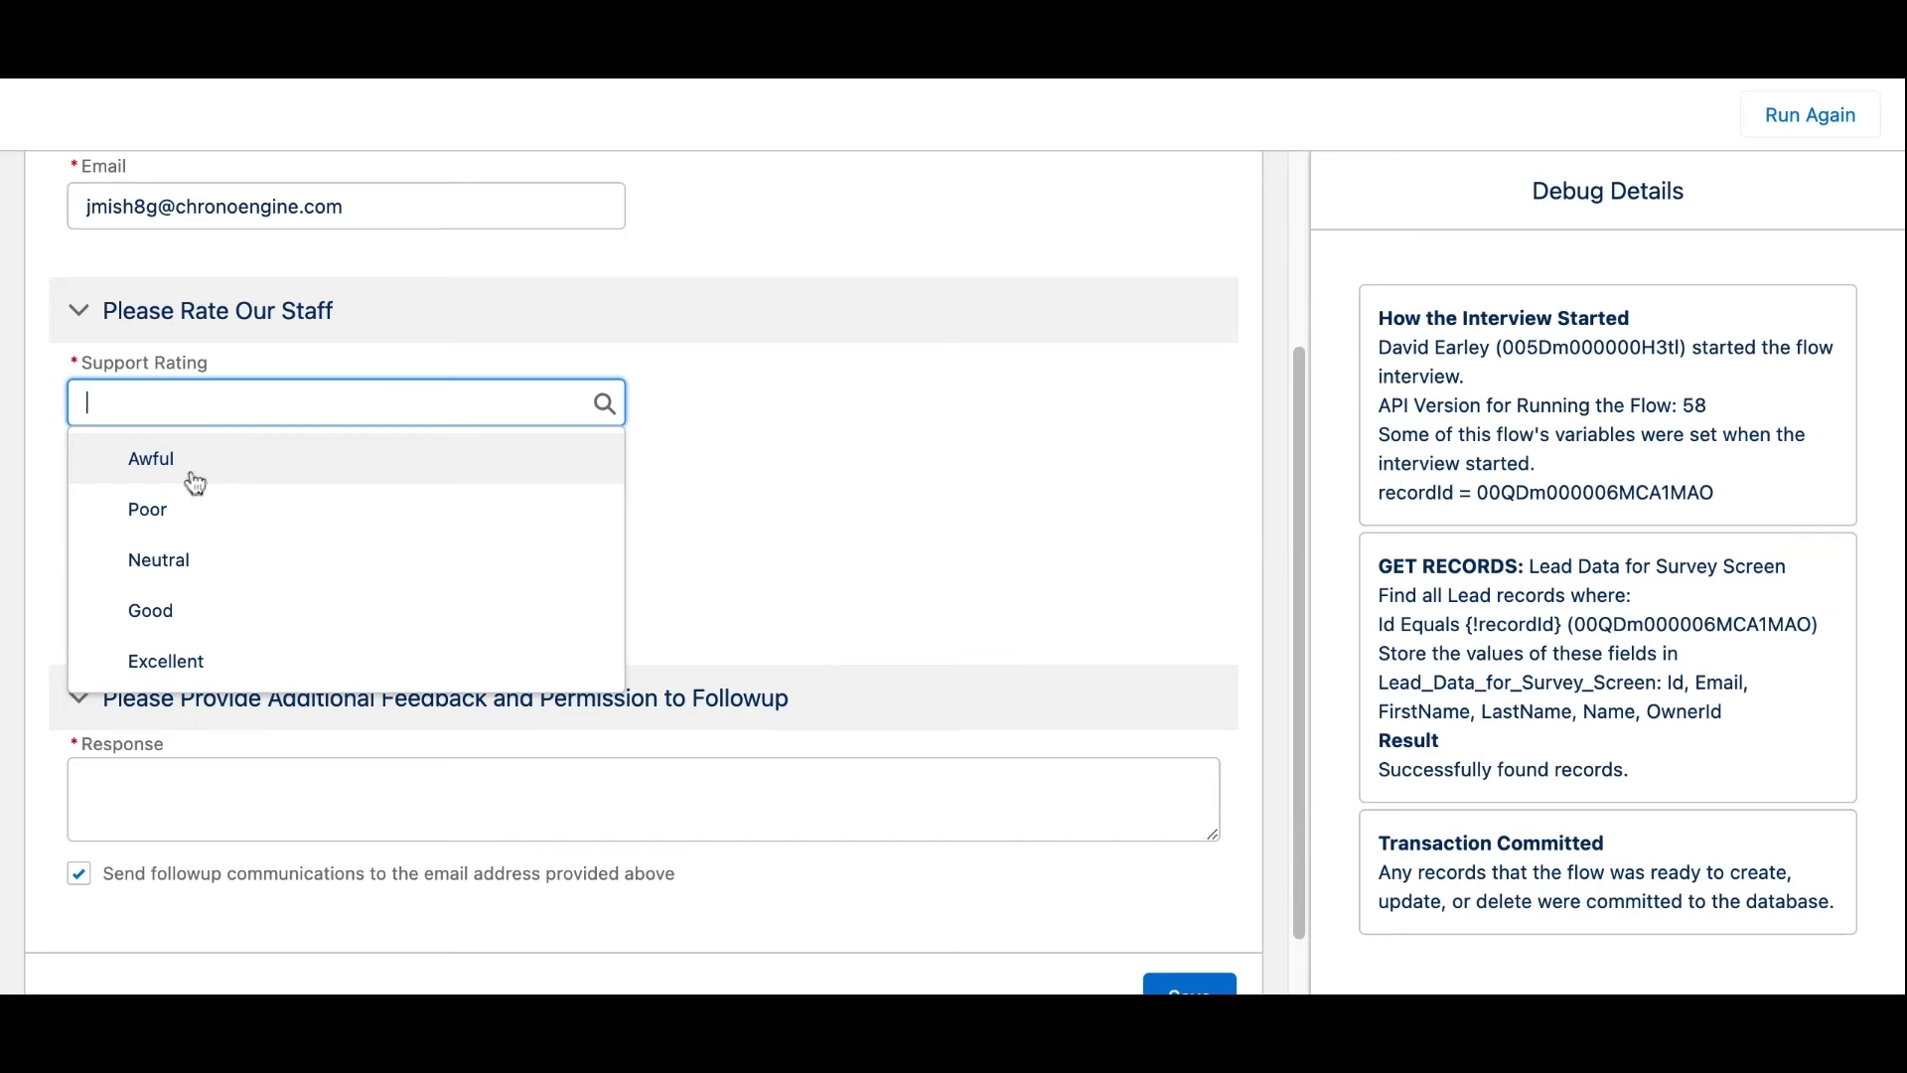
click(196, 469)
click(209, 499)
click(229, 655)
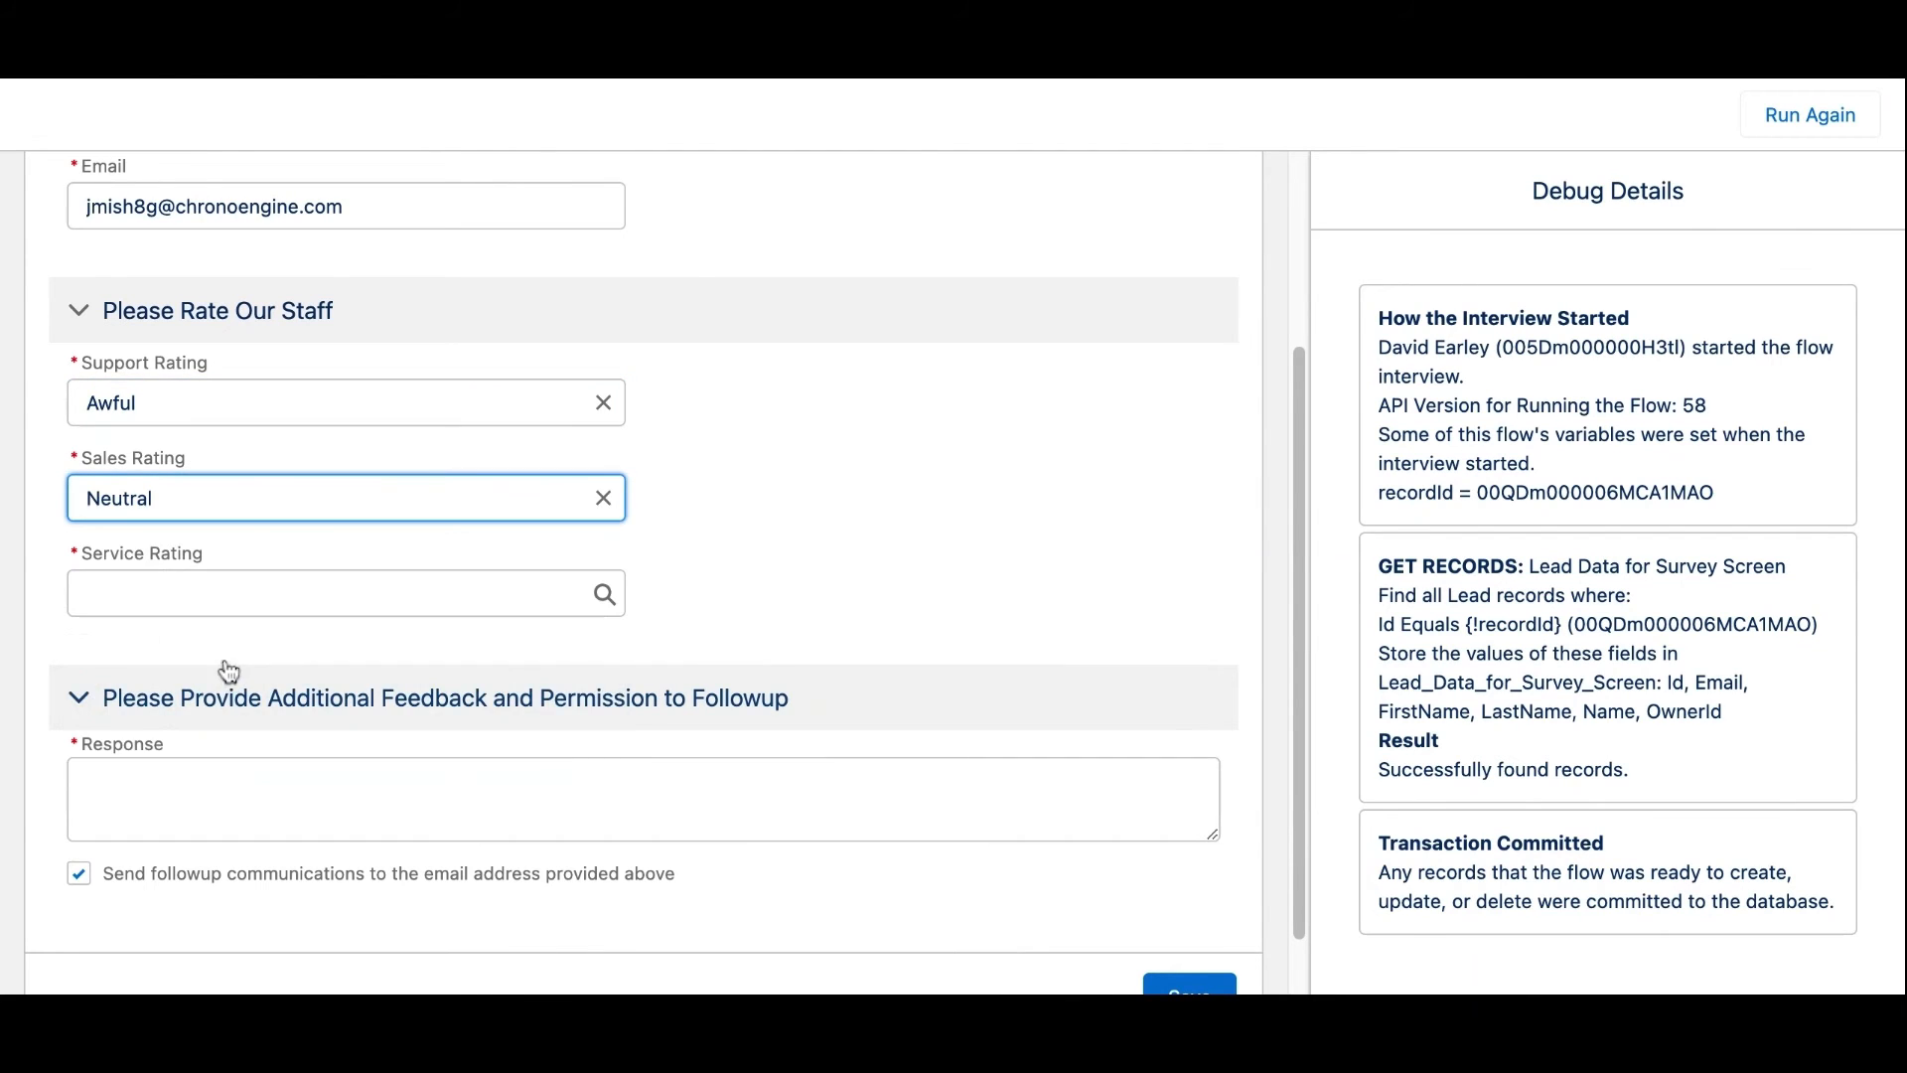
click(217, 598)
click(253, 840)
Enter the response 'Support was terrible!', decline email followup, and save the survey
click(244, 827)
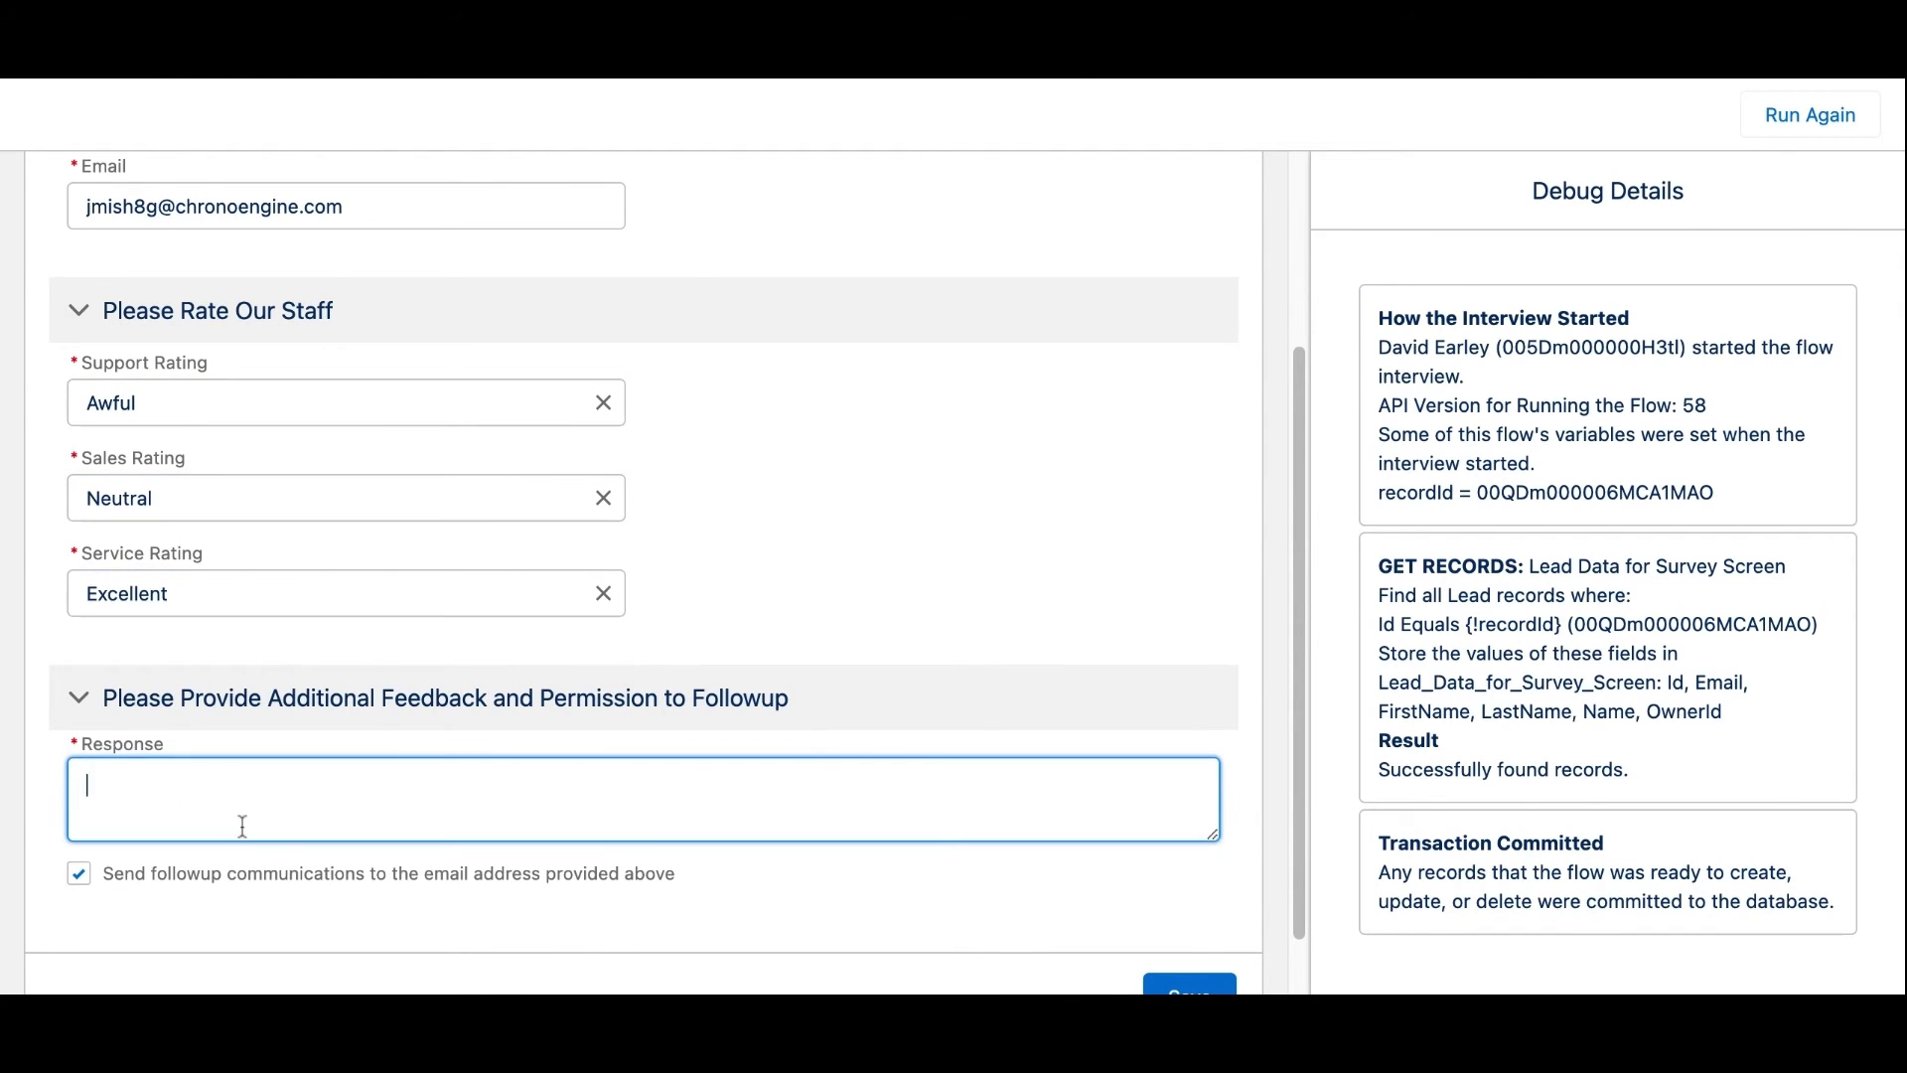
text(Support was te)
text(rribel)
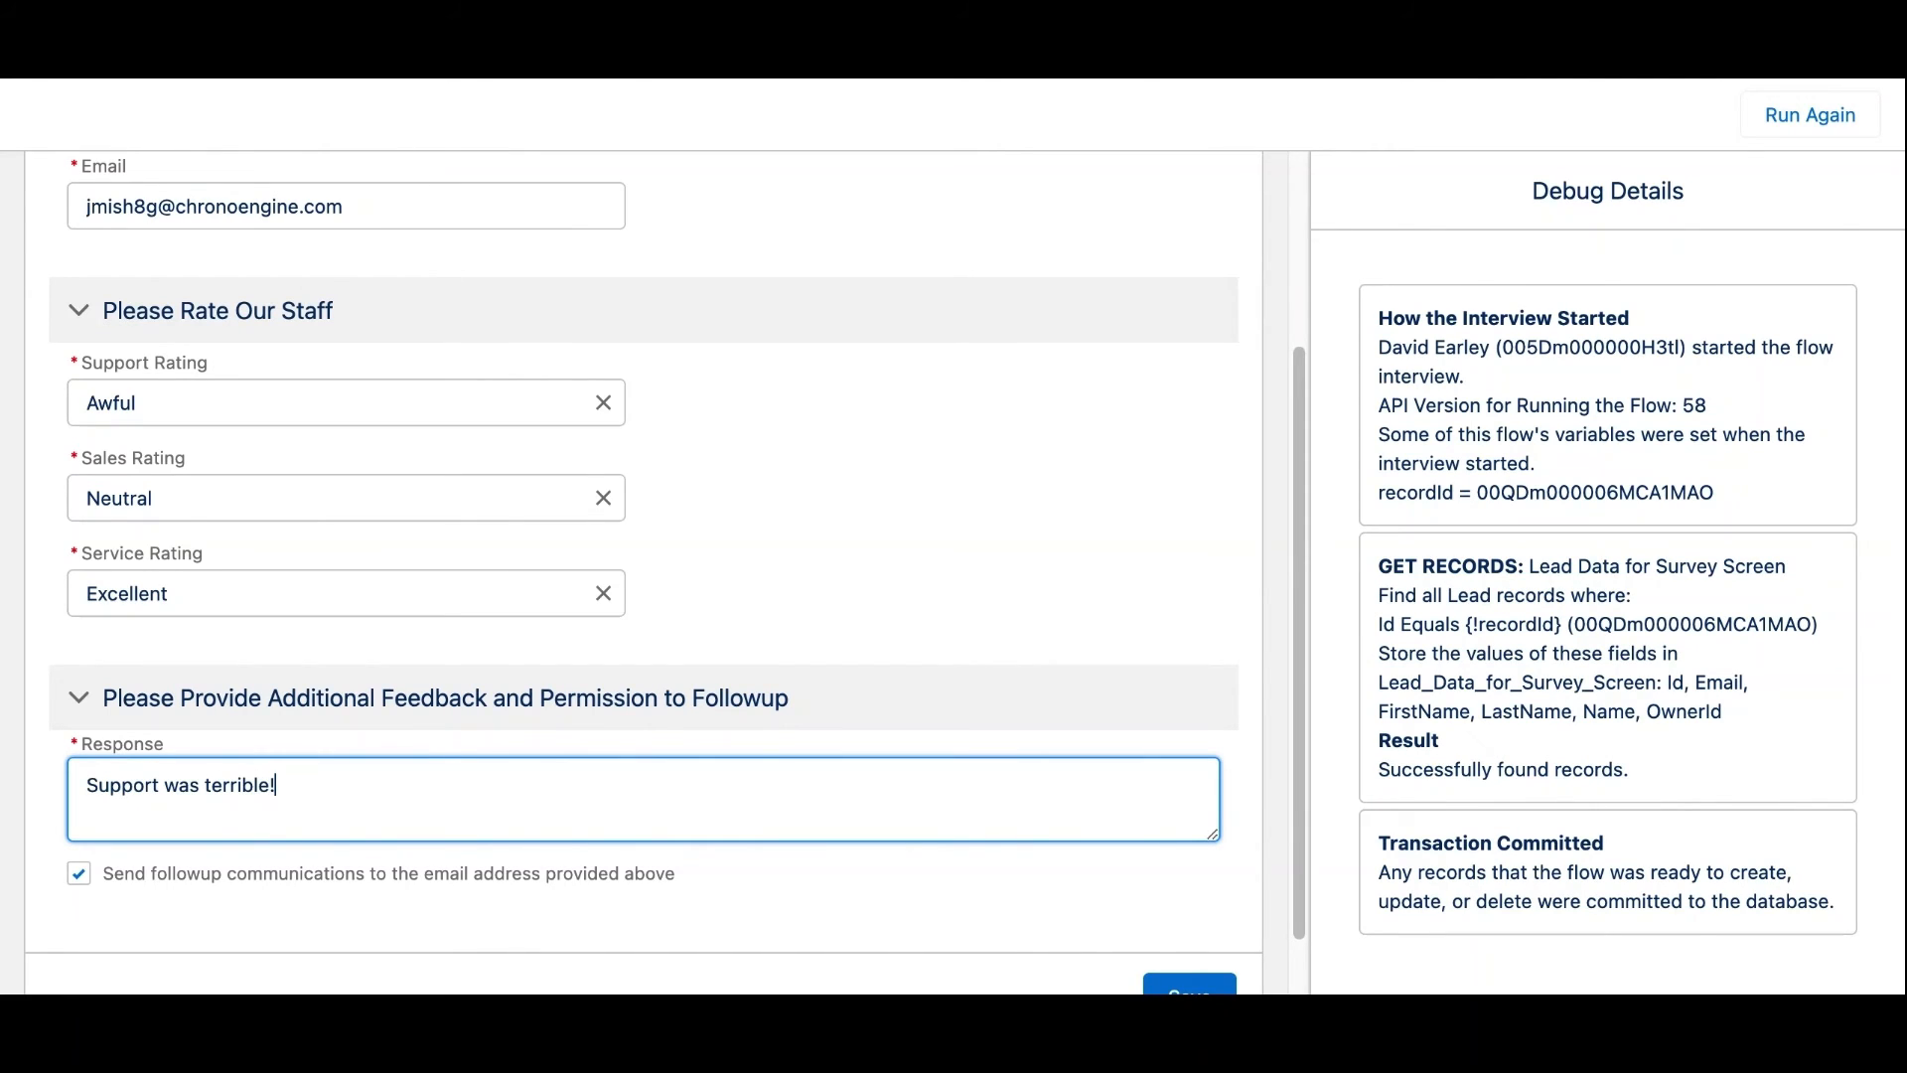
click(91, 876)
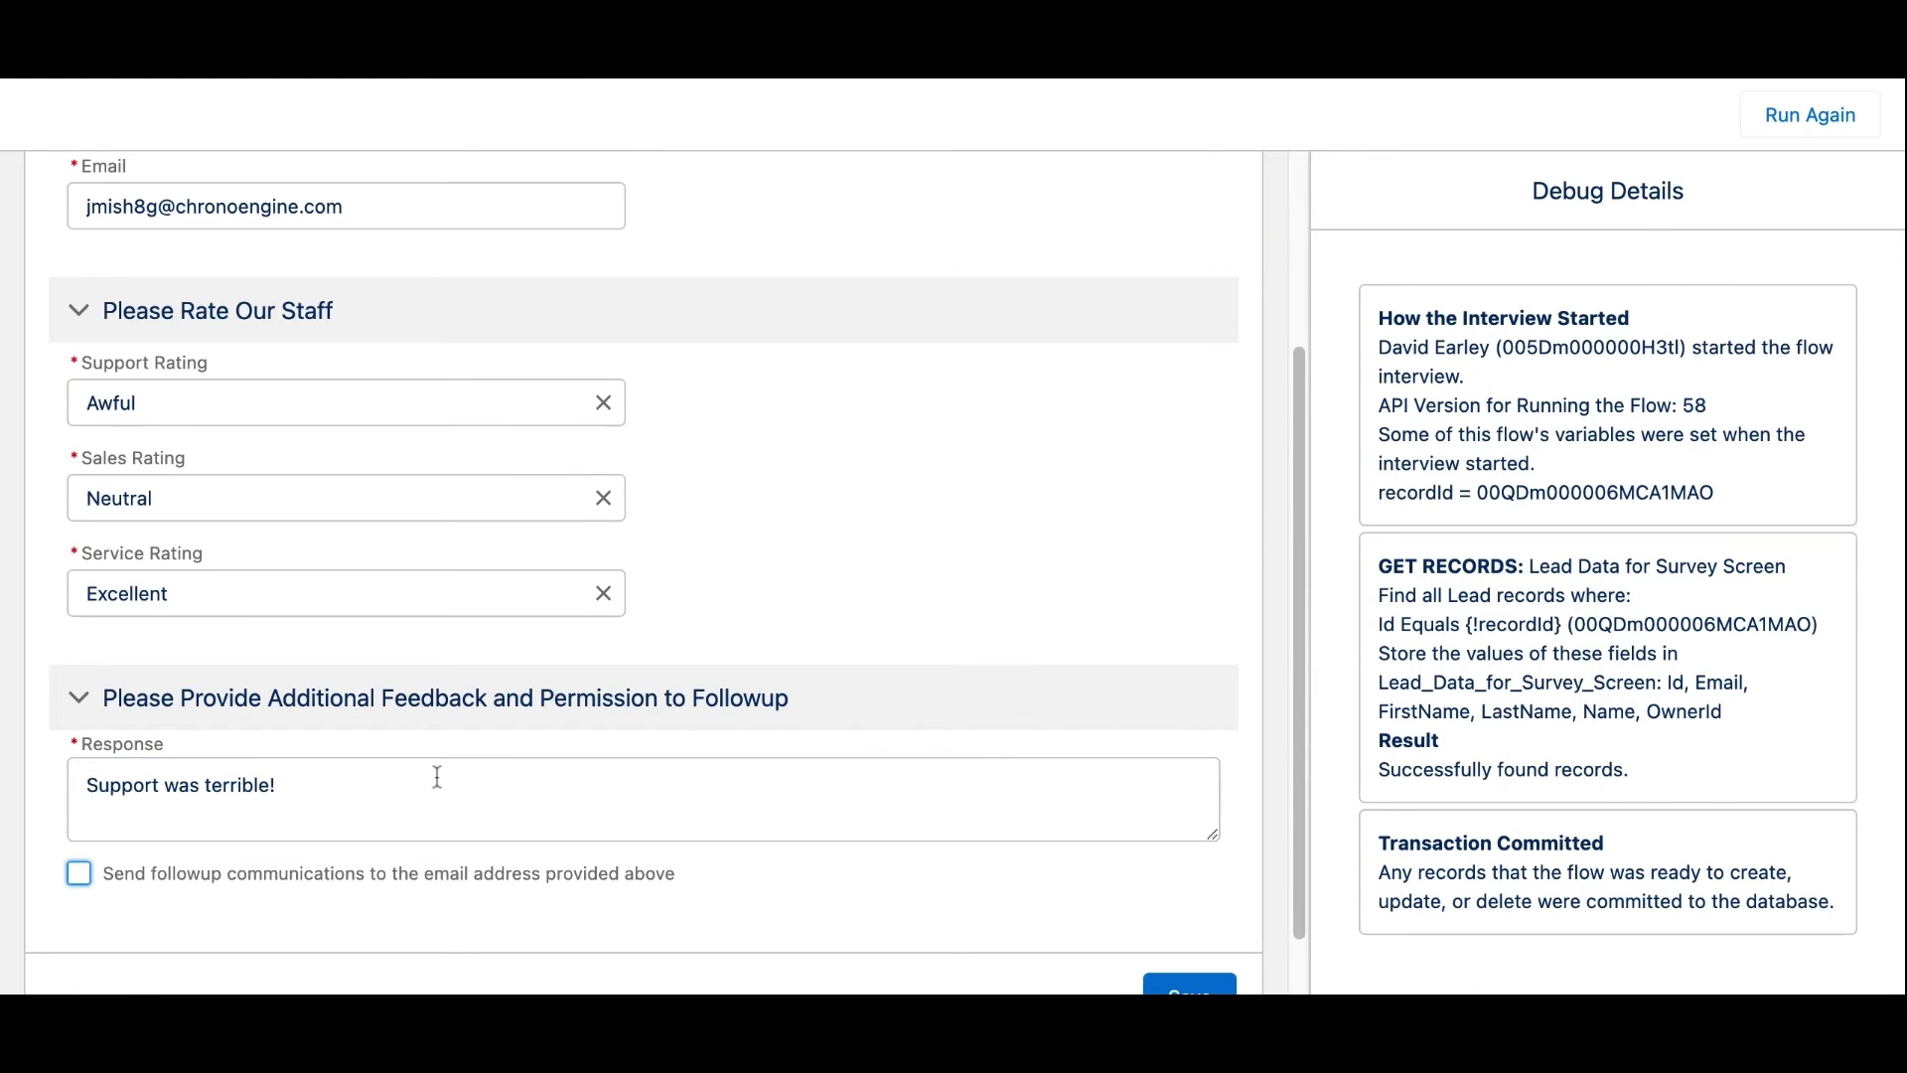
scroll(467, 794, down, 1)
click(1177, 924)
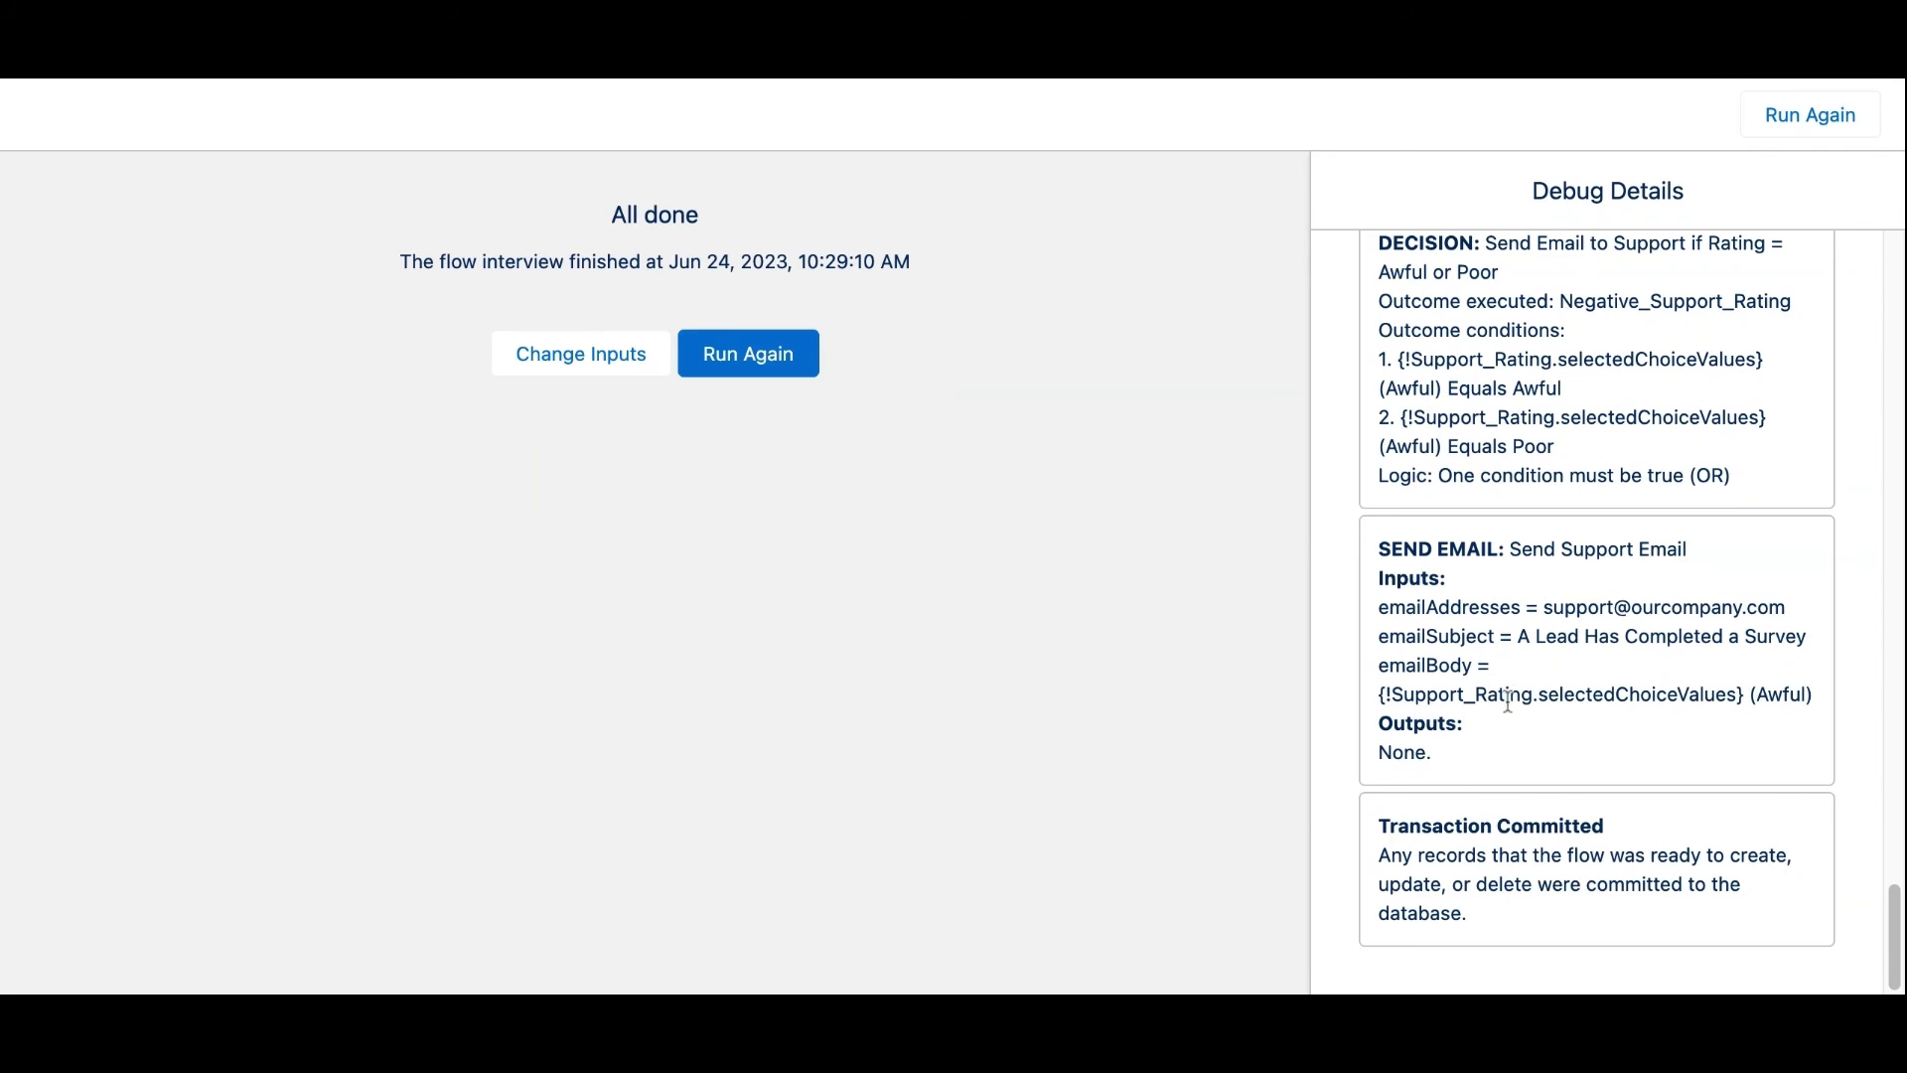
scroll(1500, 691, up, 20)
scroll(1518, 698, down, 5)
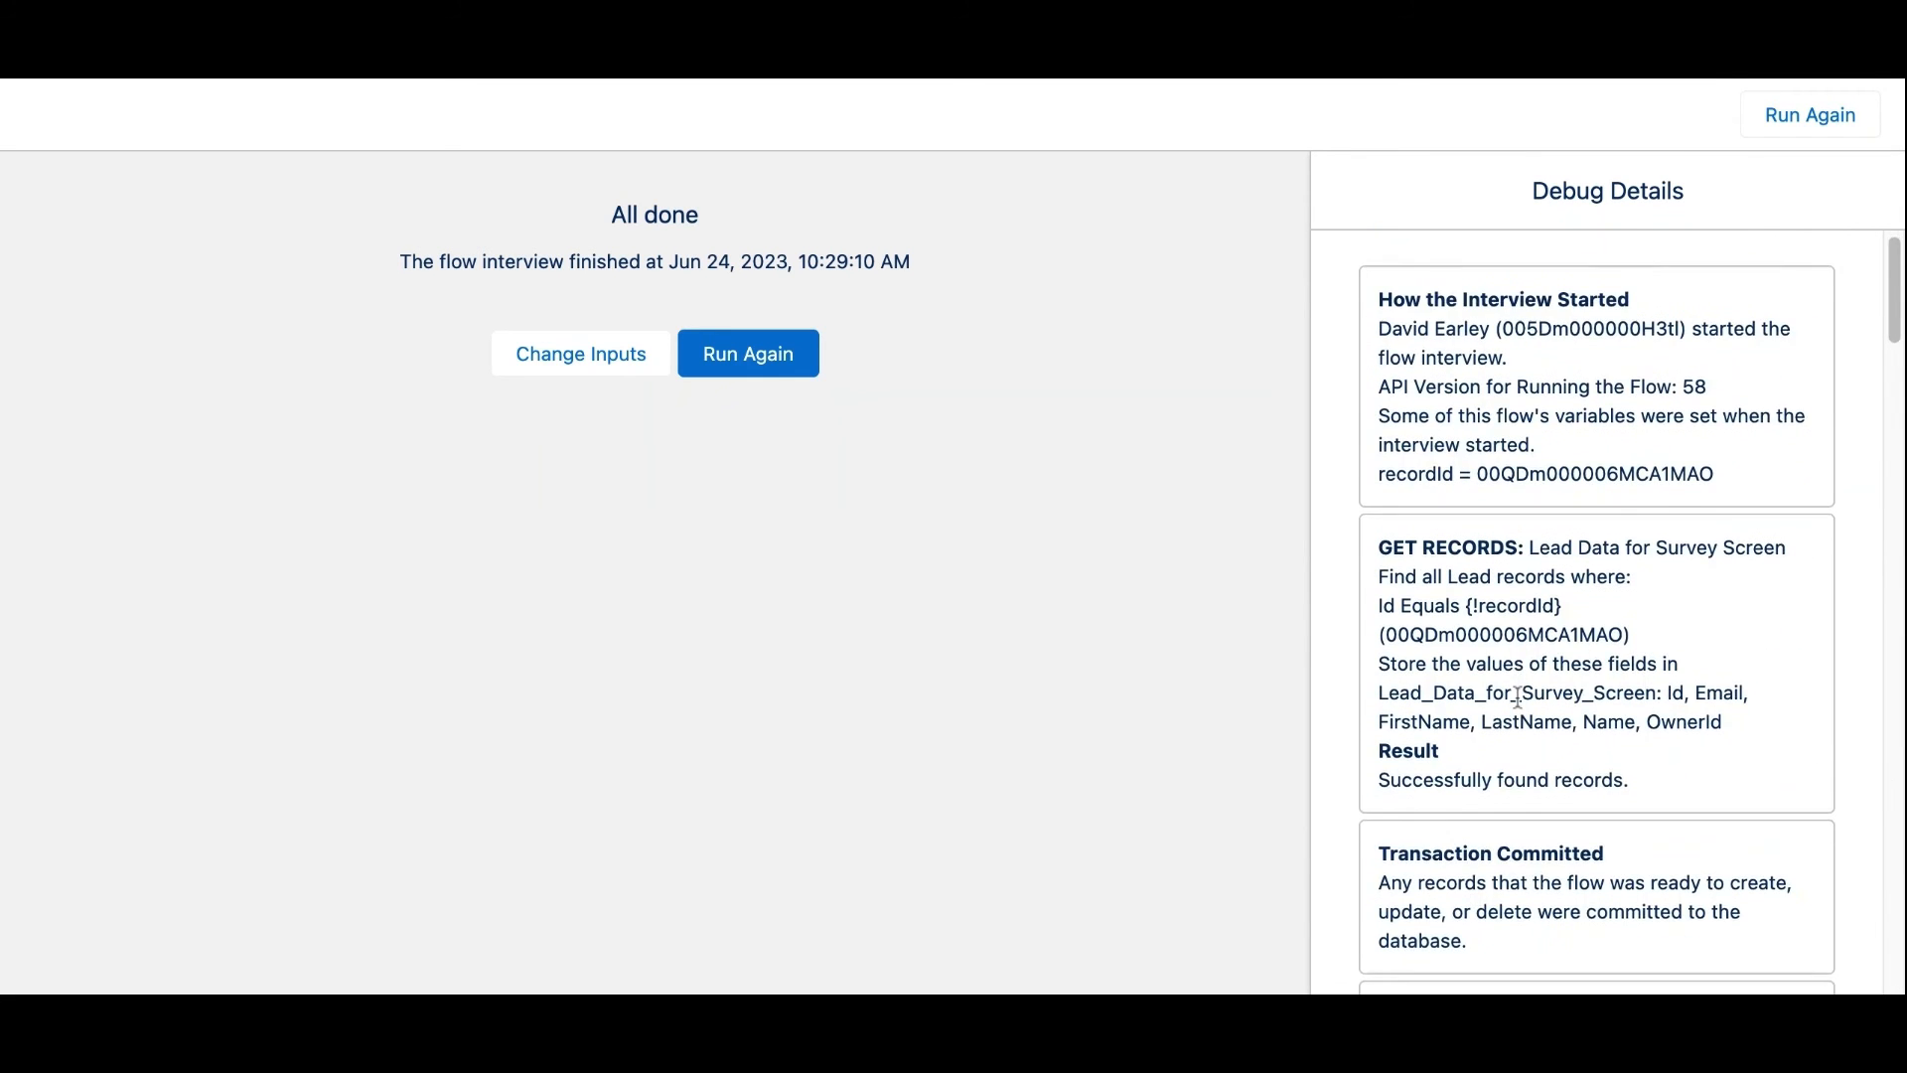
scroll(1518, 700, down, 2)
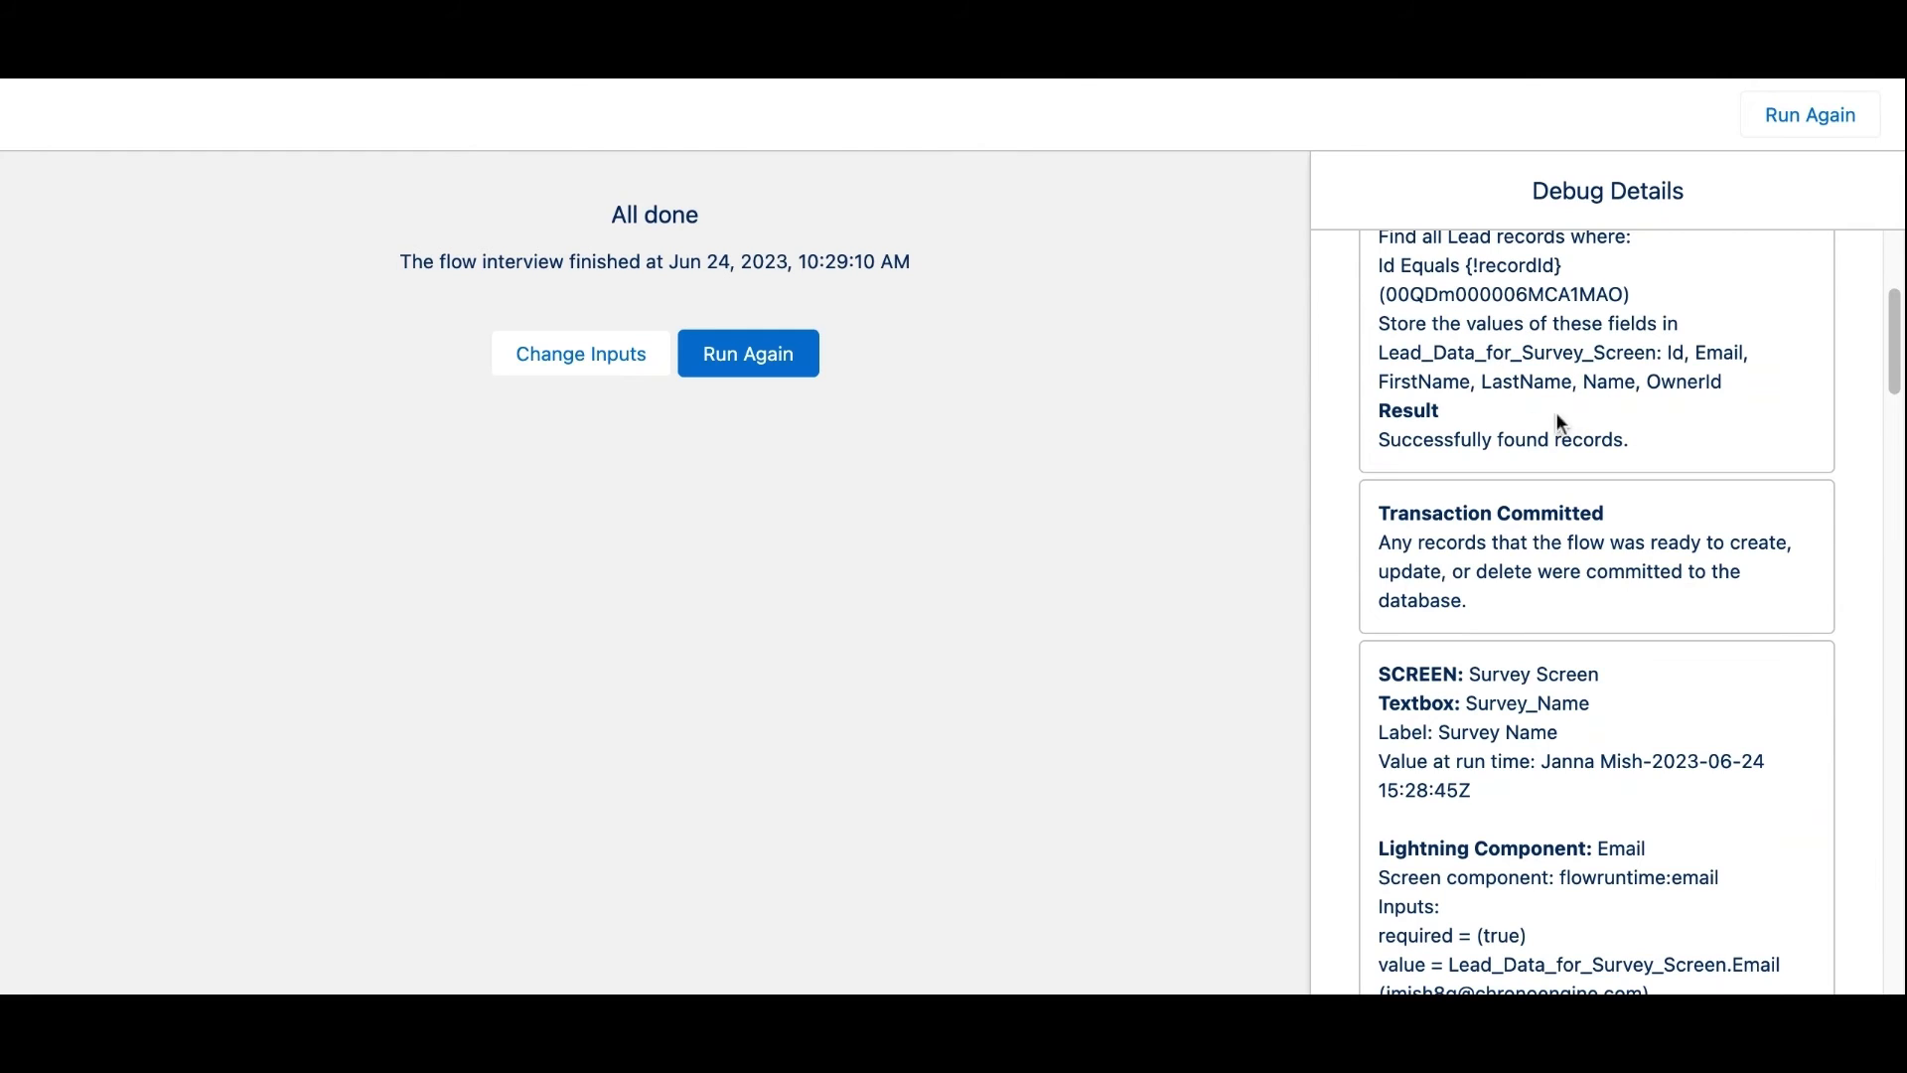
scroll(1492, 420, down, 7)
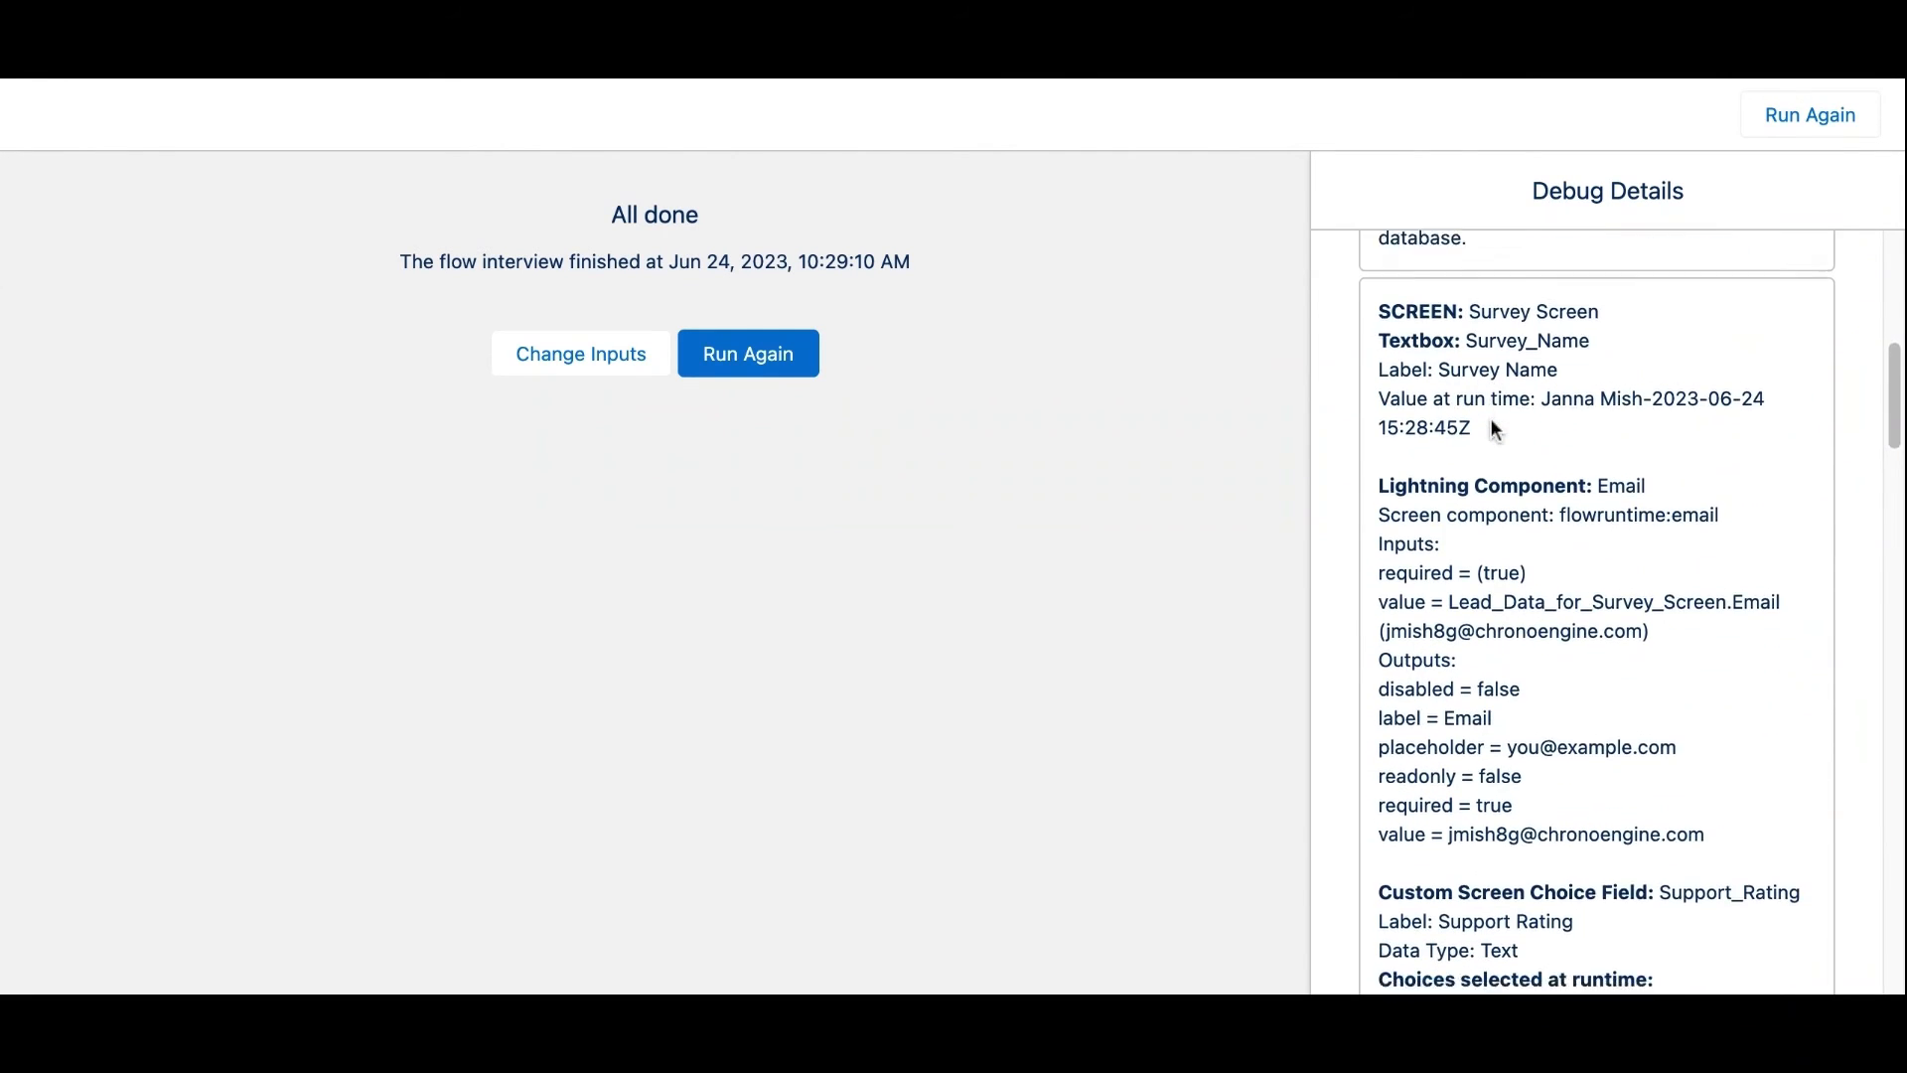
scroll(1492, 419, down, 4)
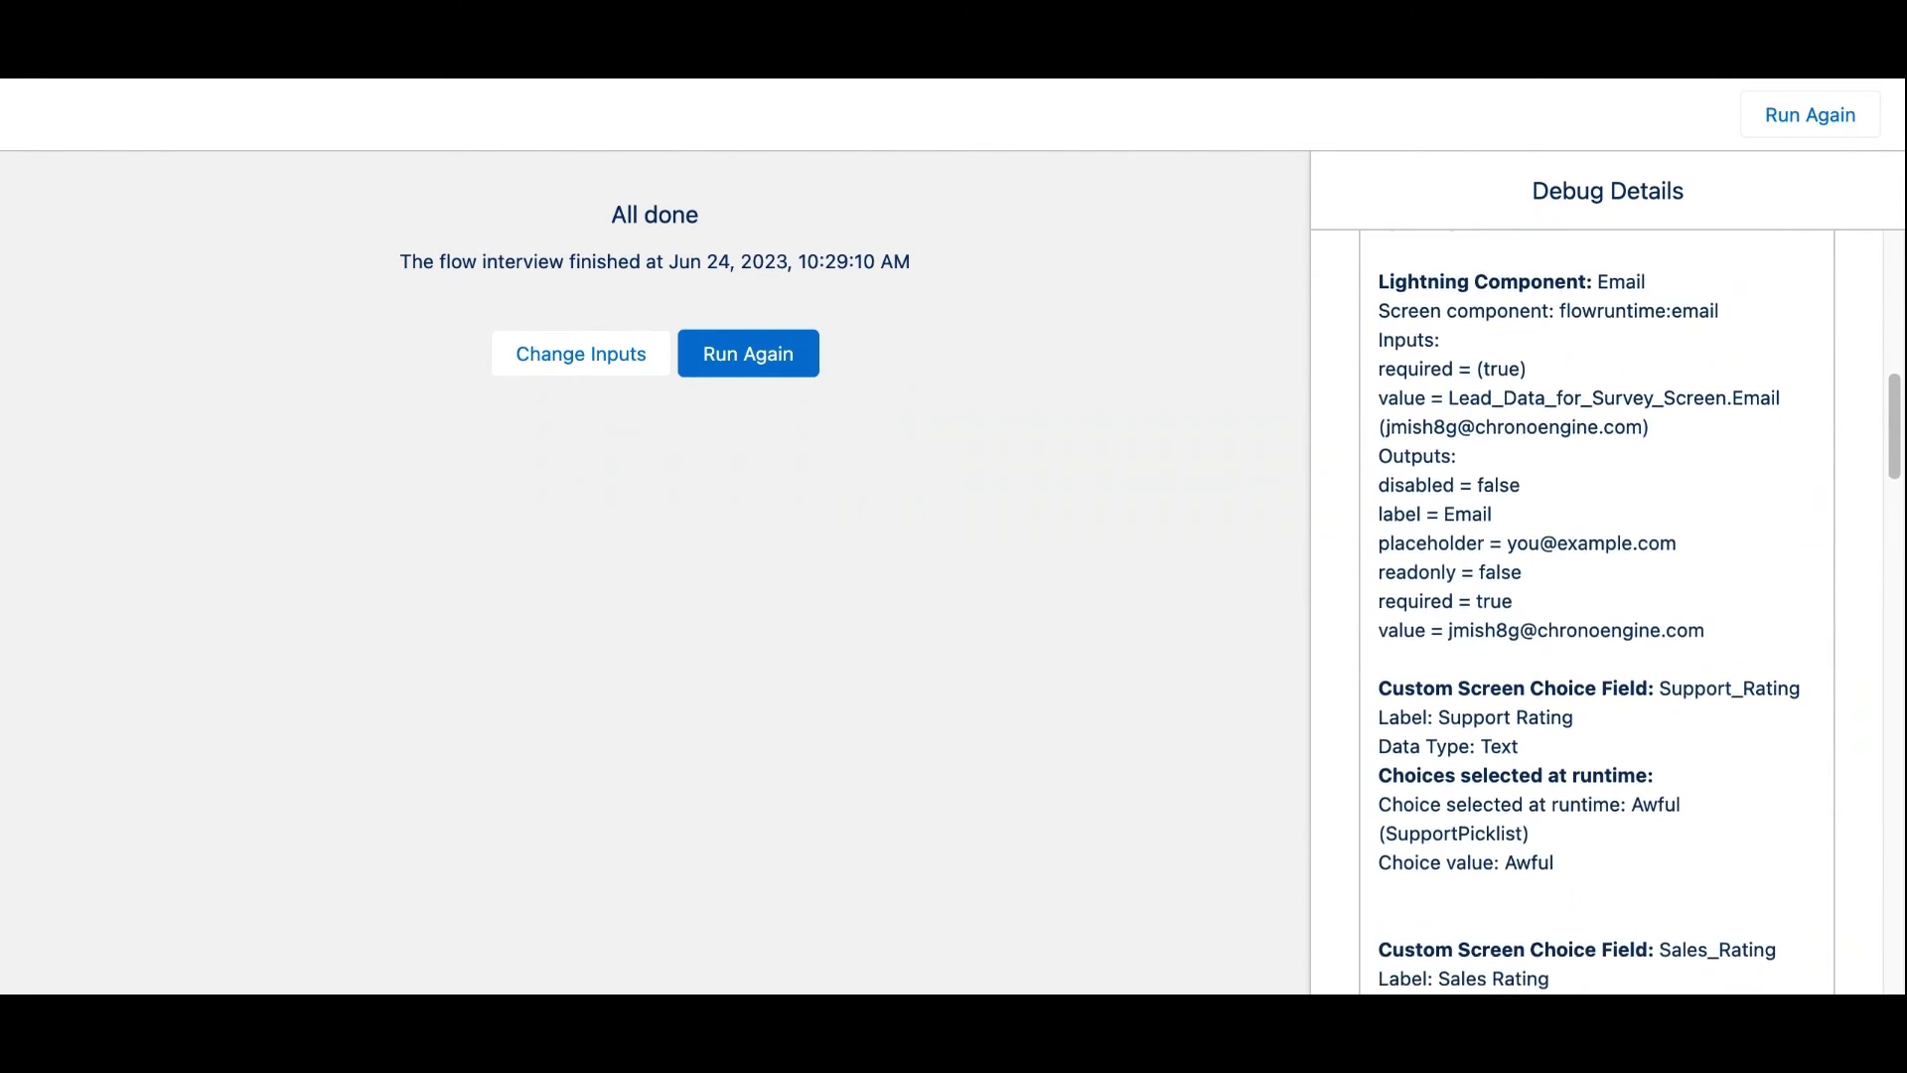
scroll(1512, 564, down, 2)
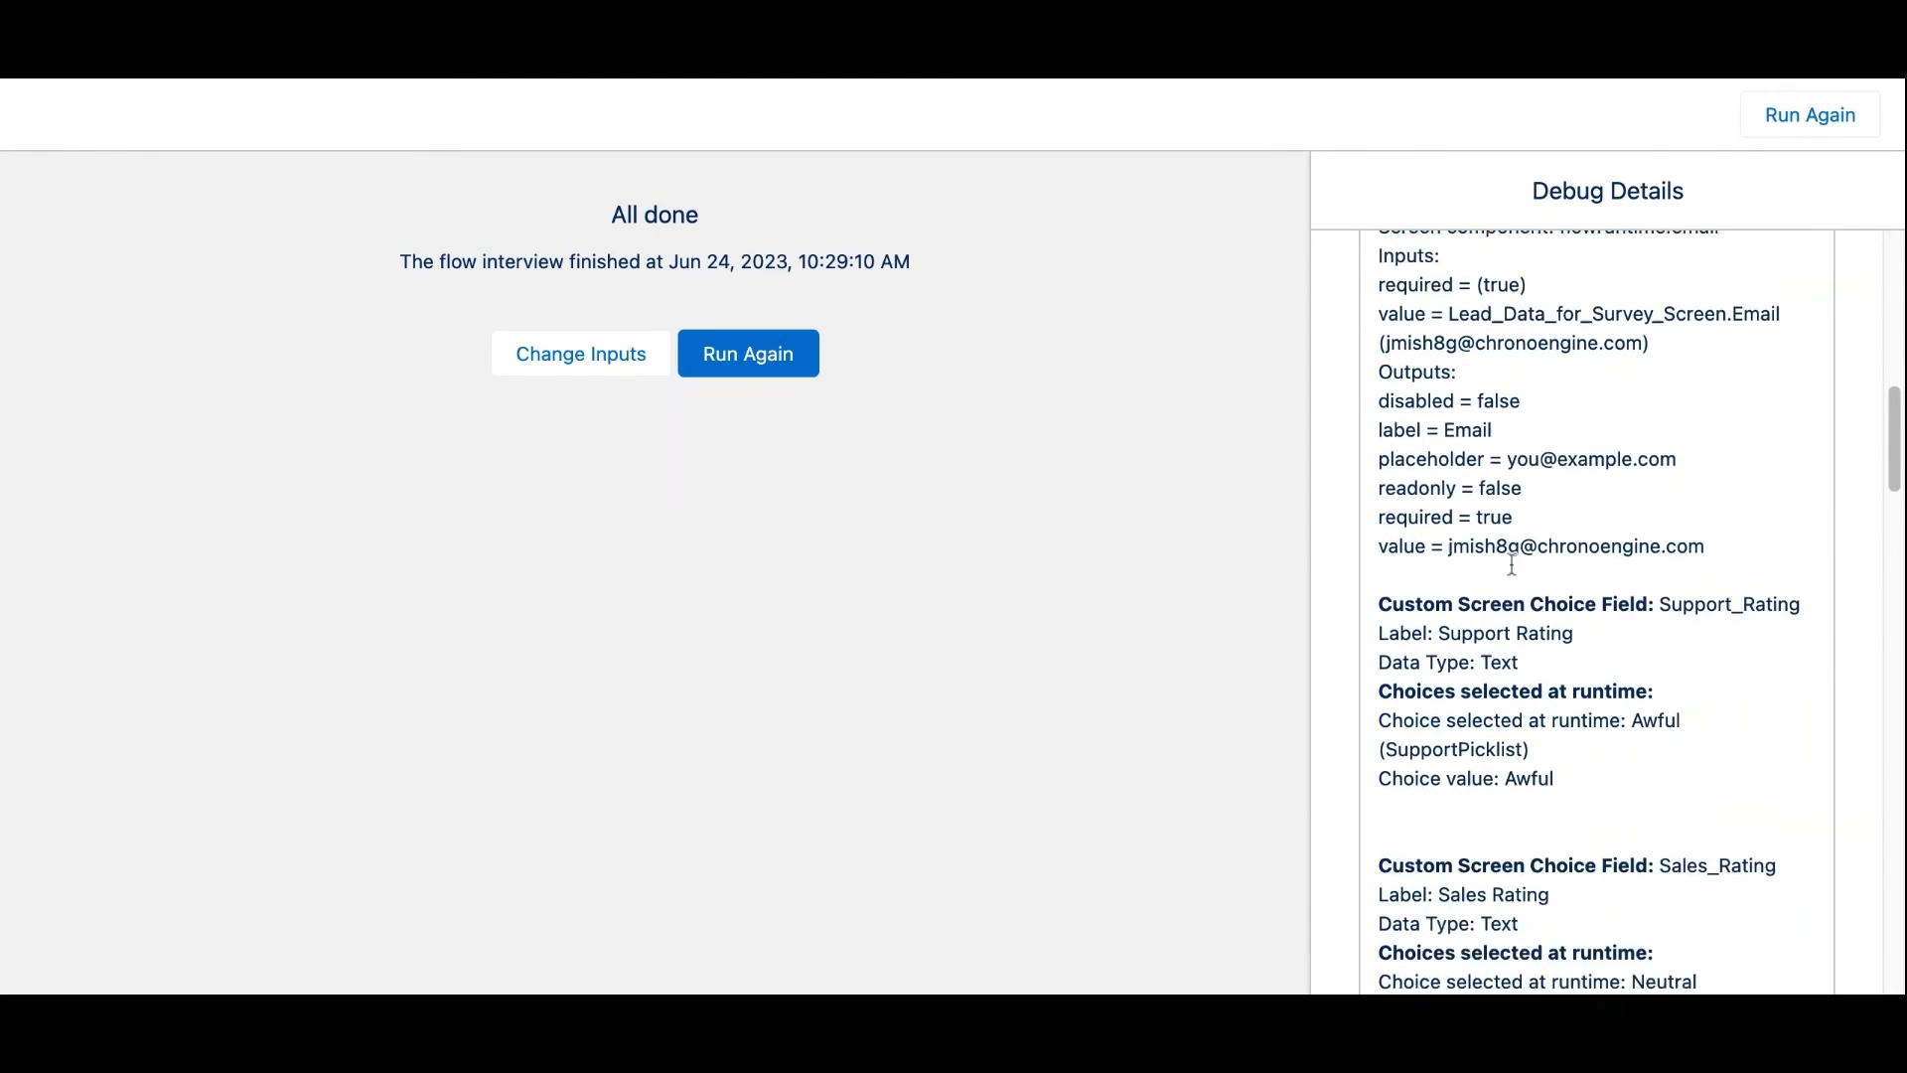
scroll(1512, 564, down, 20)
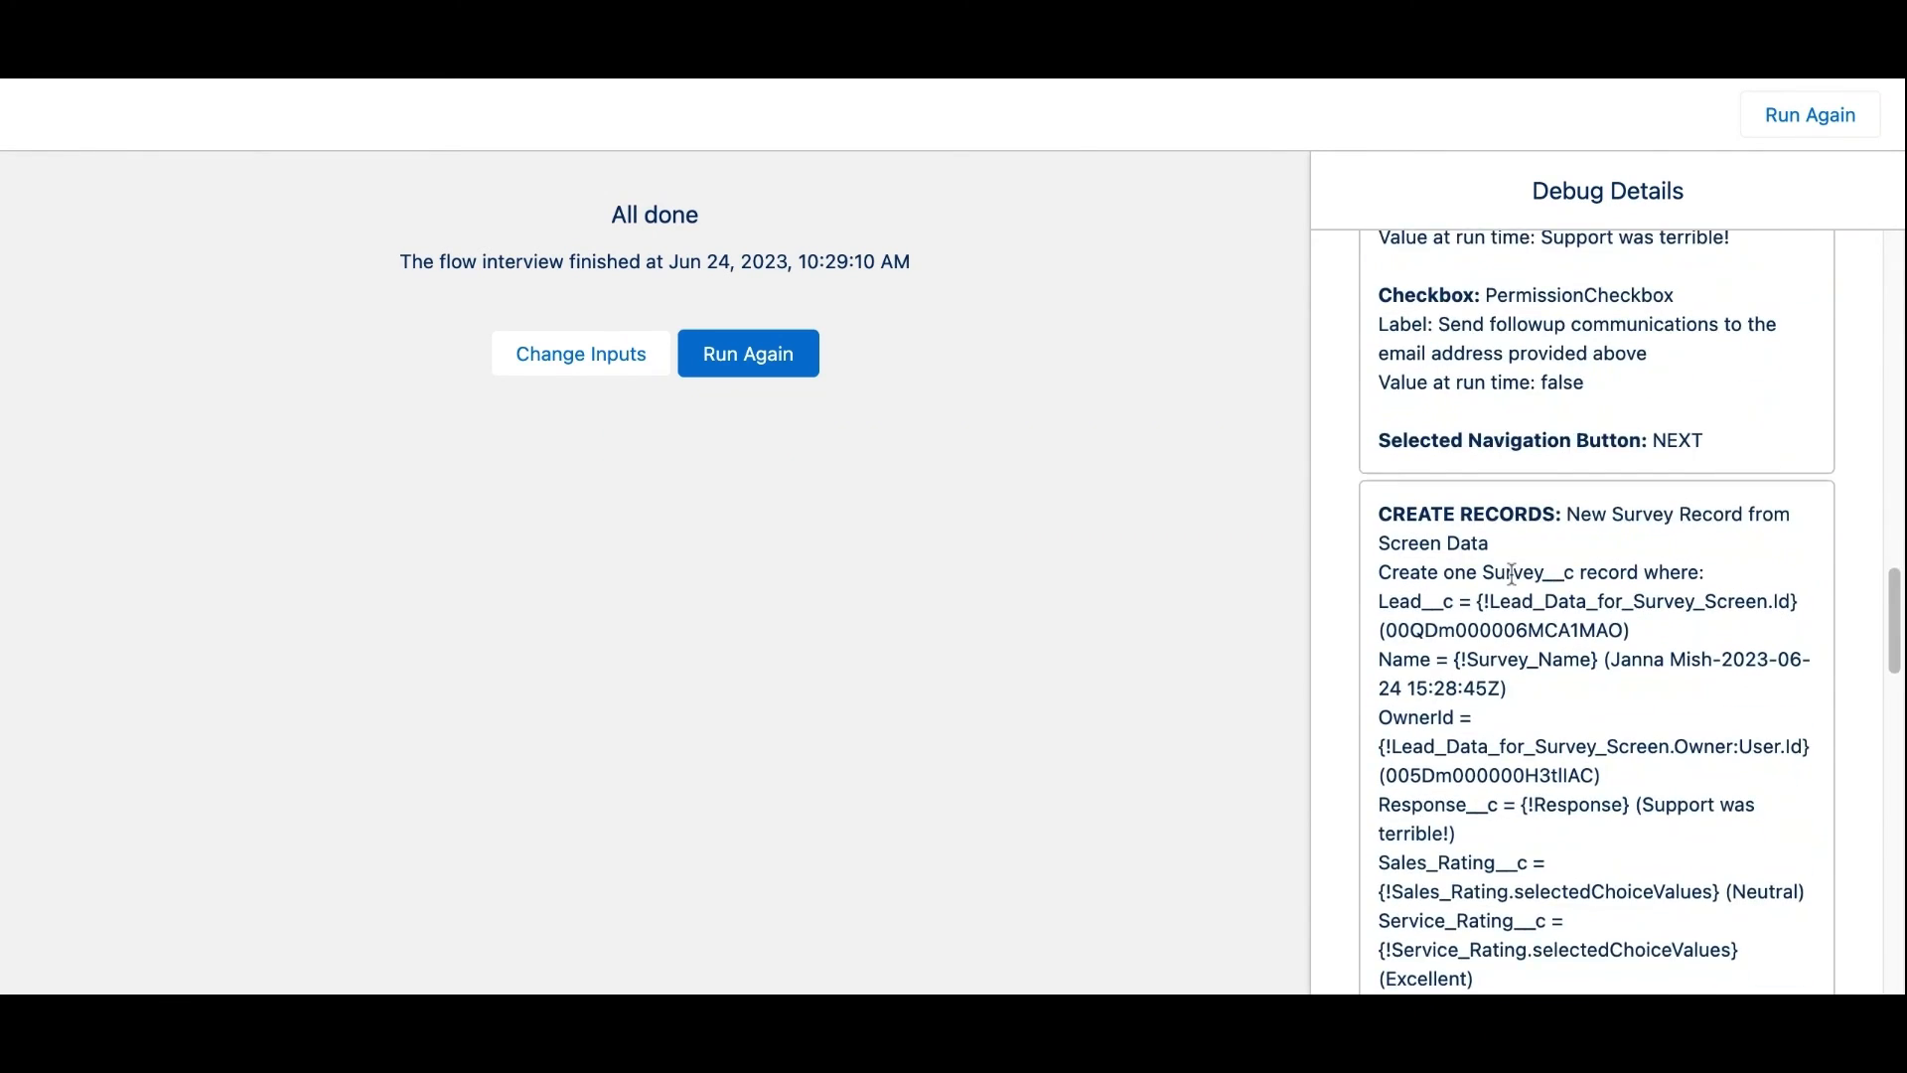
scroll(1511, 573, down, 8)
scroll(1511, 574, up, 3)
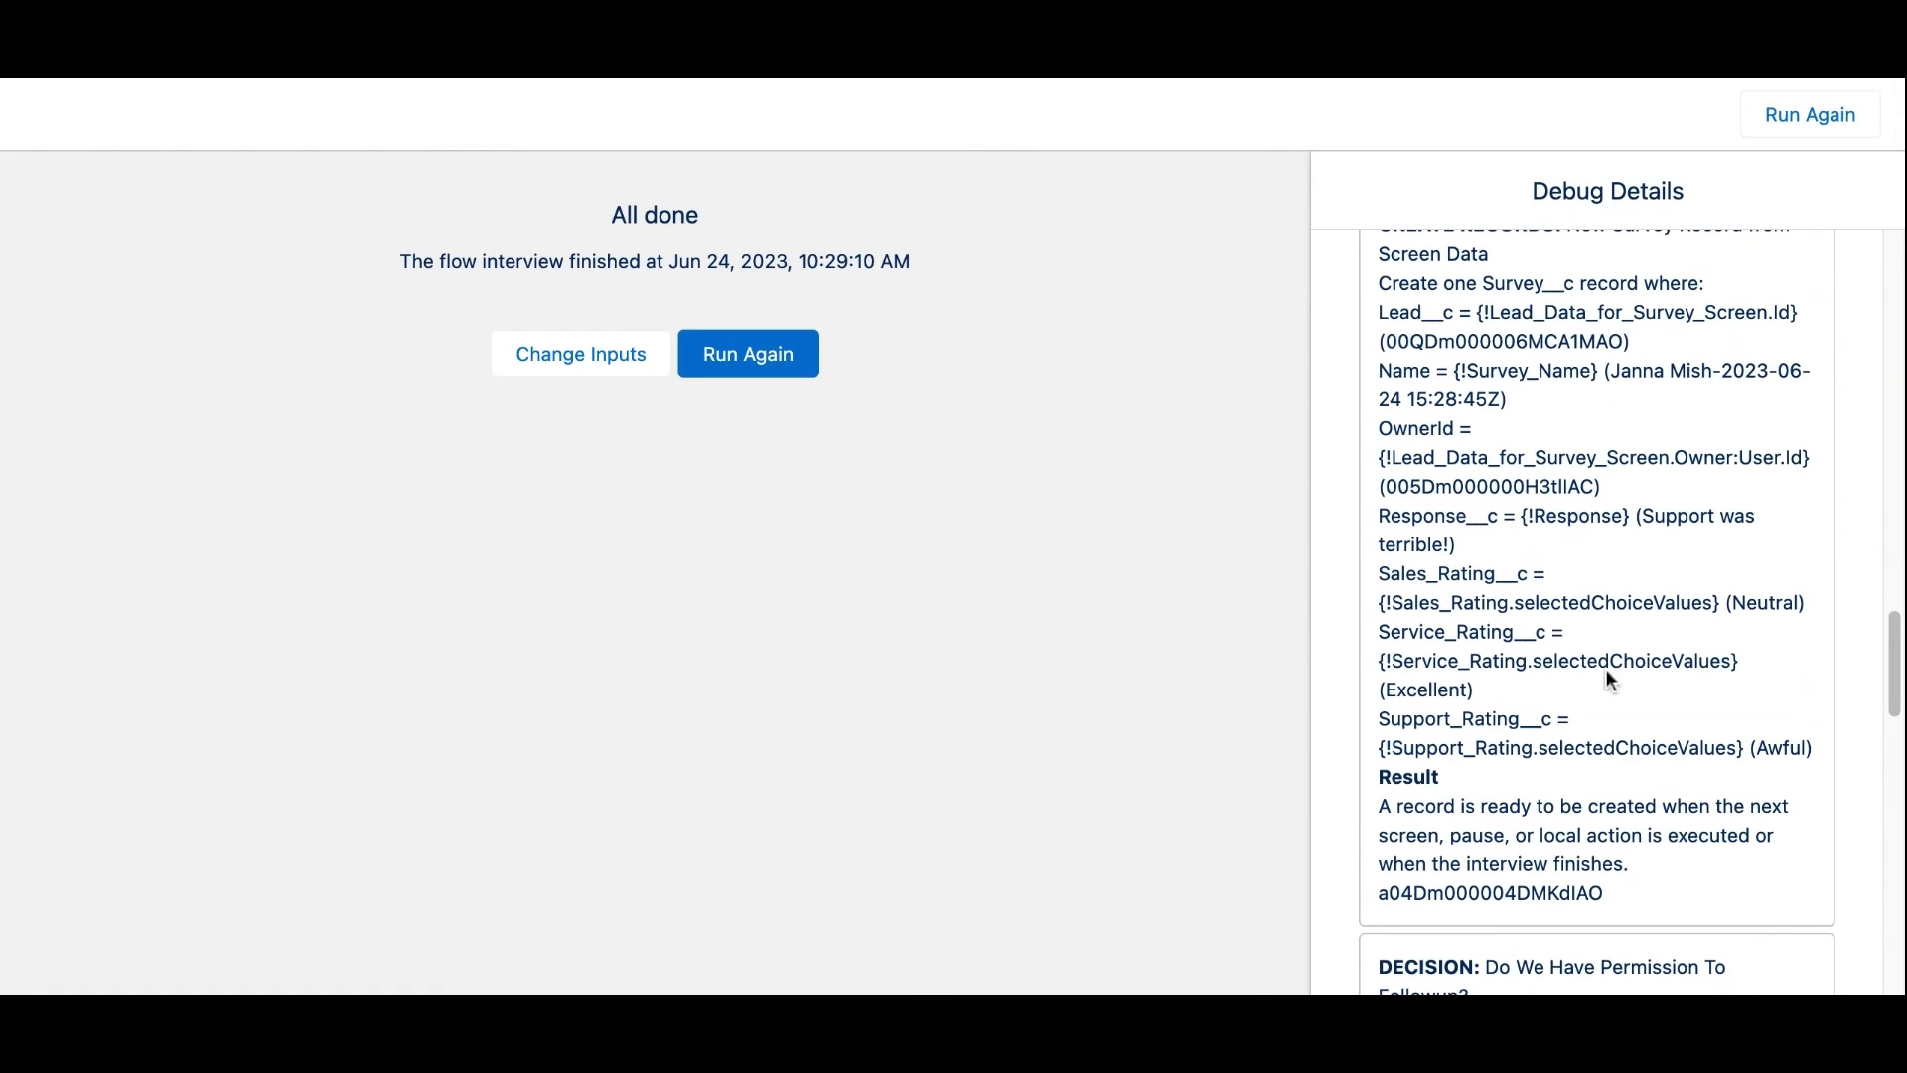
scroll(1599, 637, down, 10)
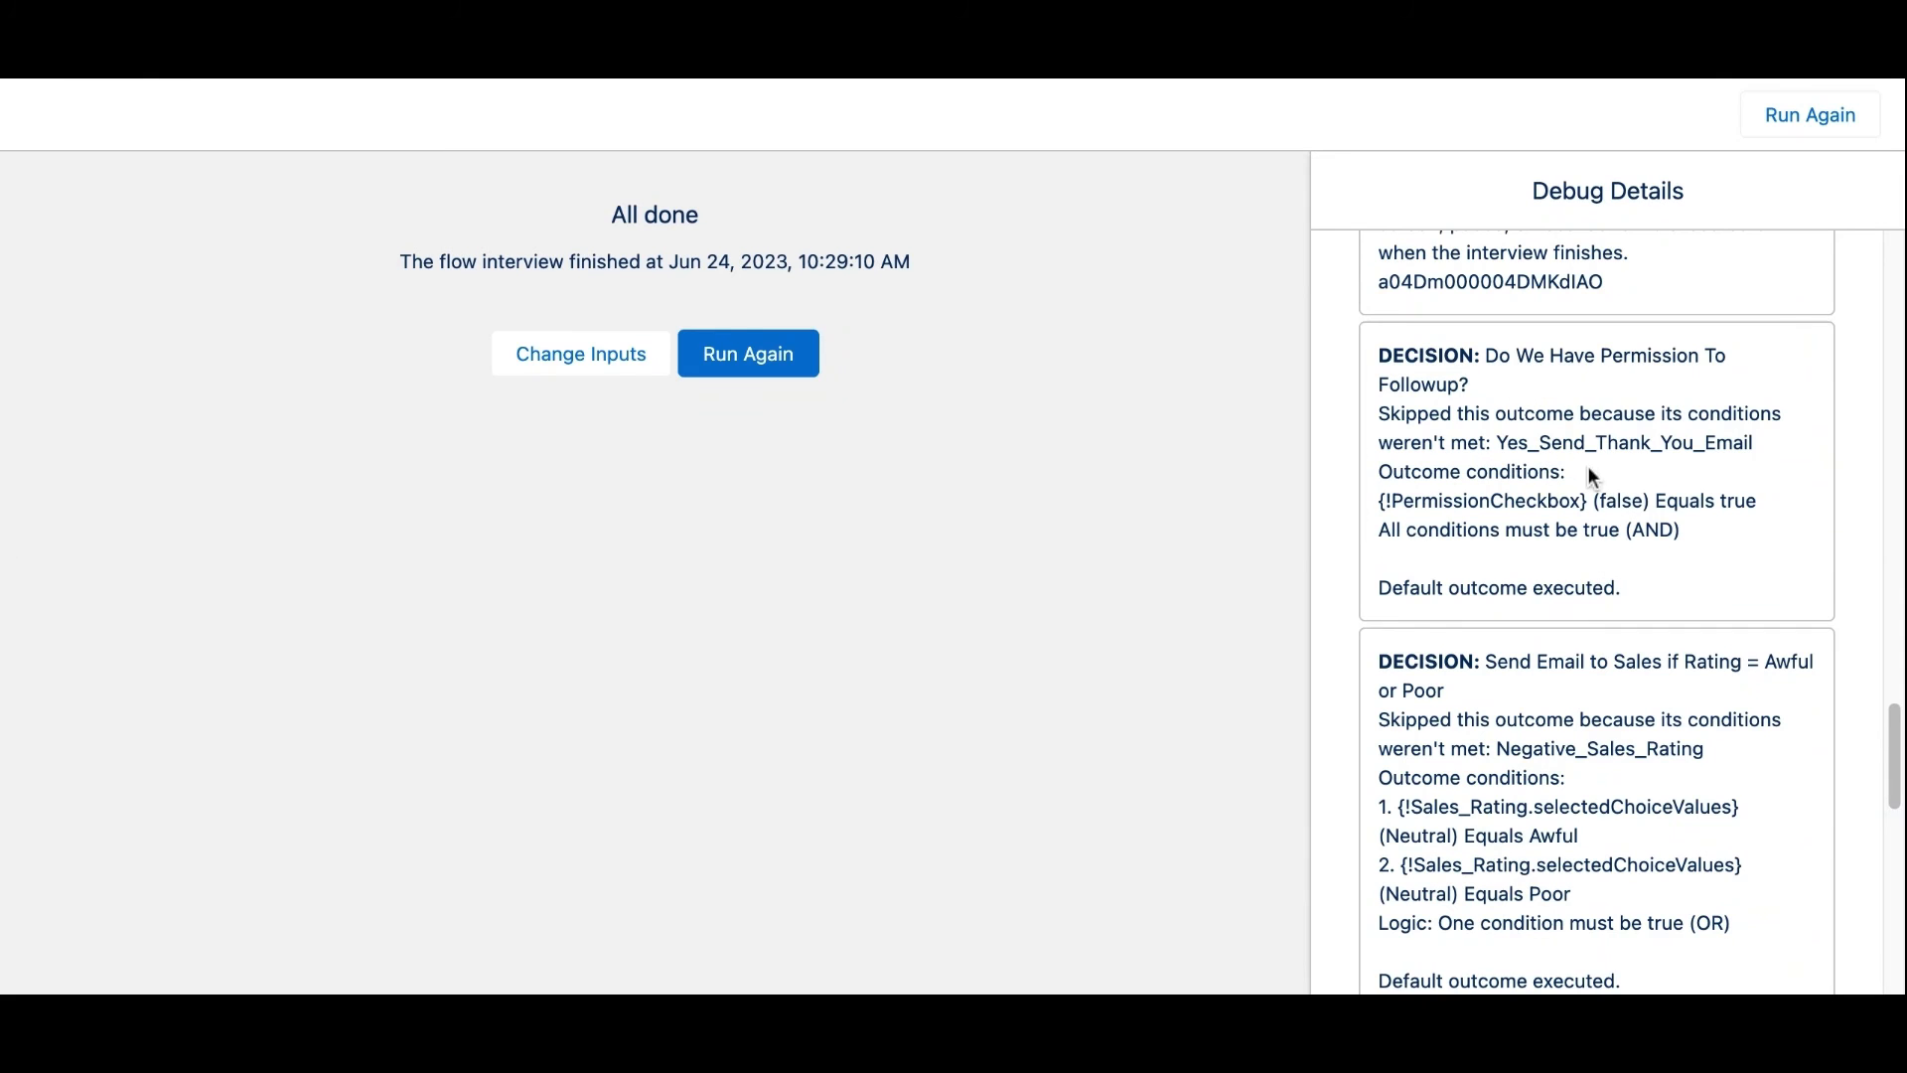
scroll(1545, 507, down, 3)
scroll(1540, 513, down, 1)
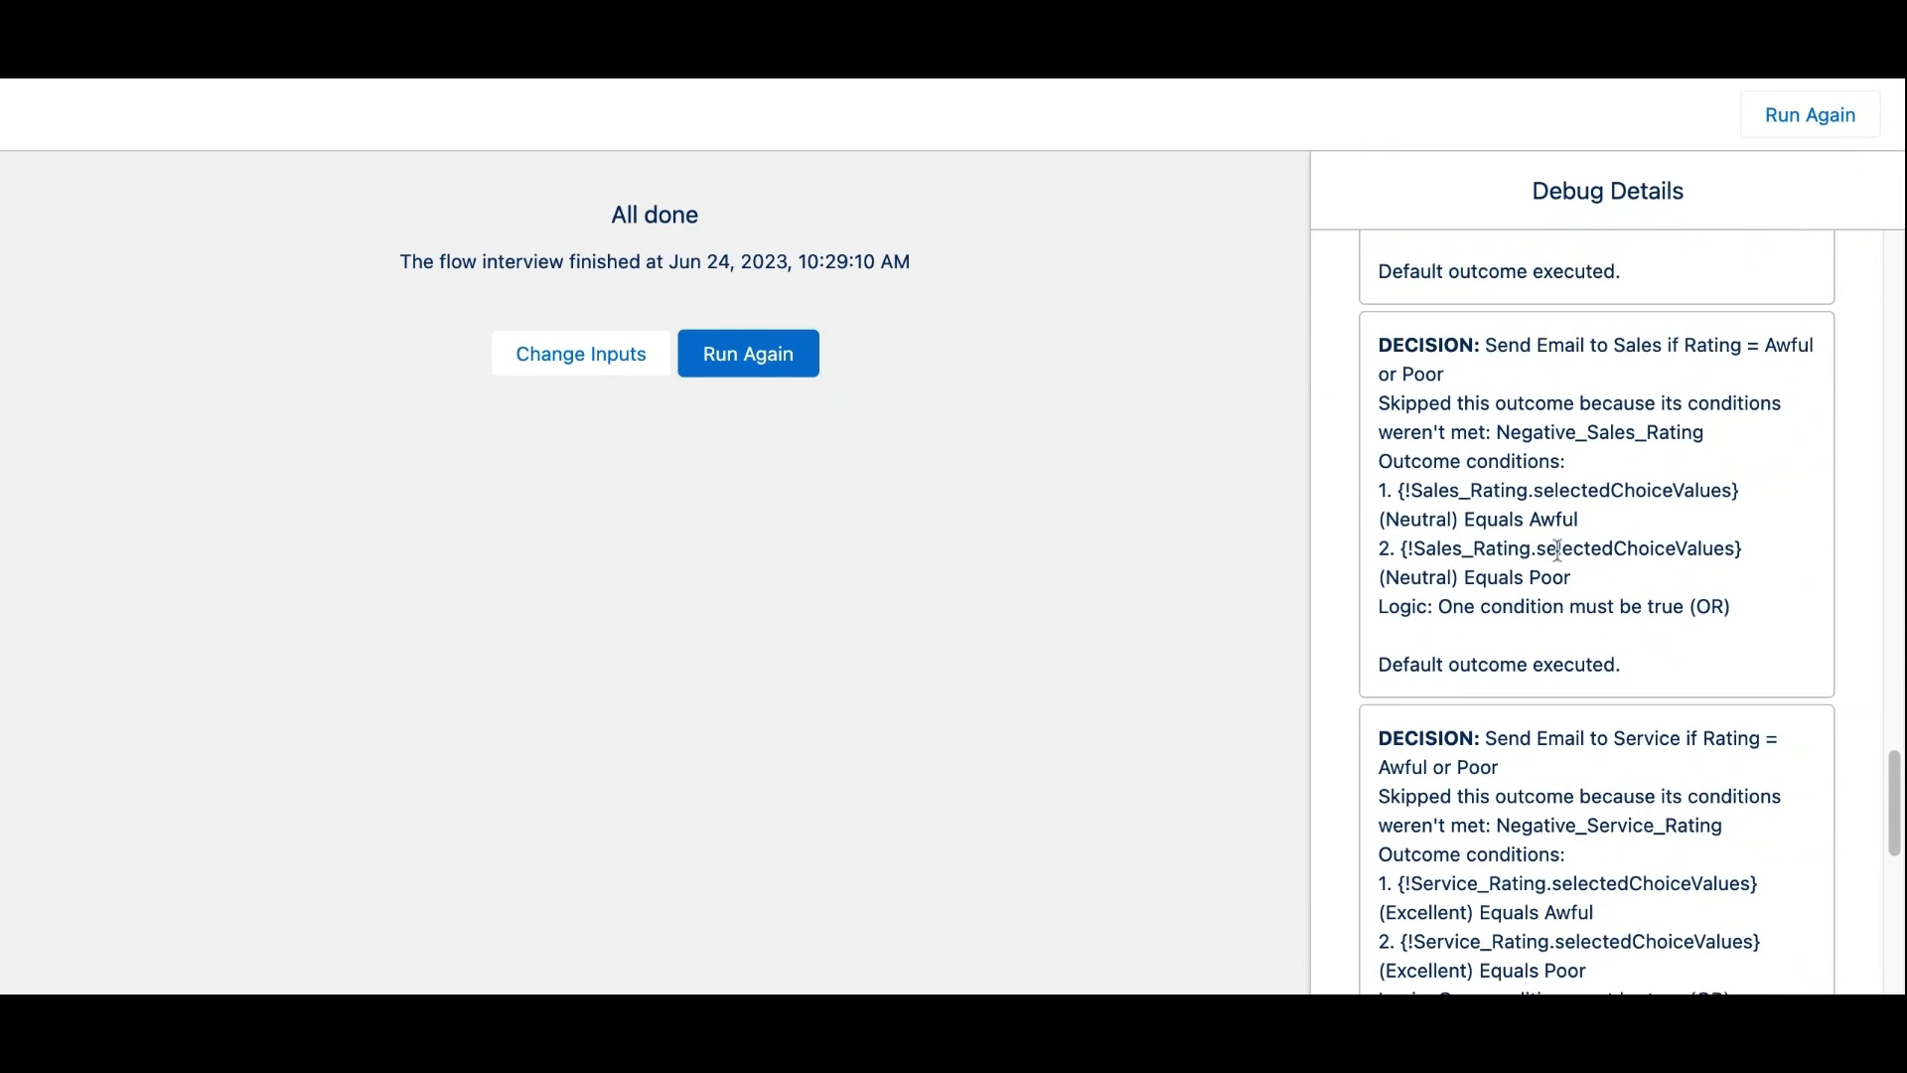
scroll(1457, 528, down, 2)
scroll(1456, 528, down, 5)
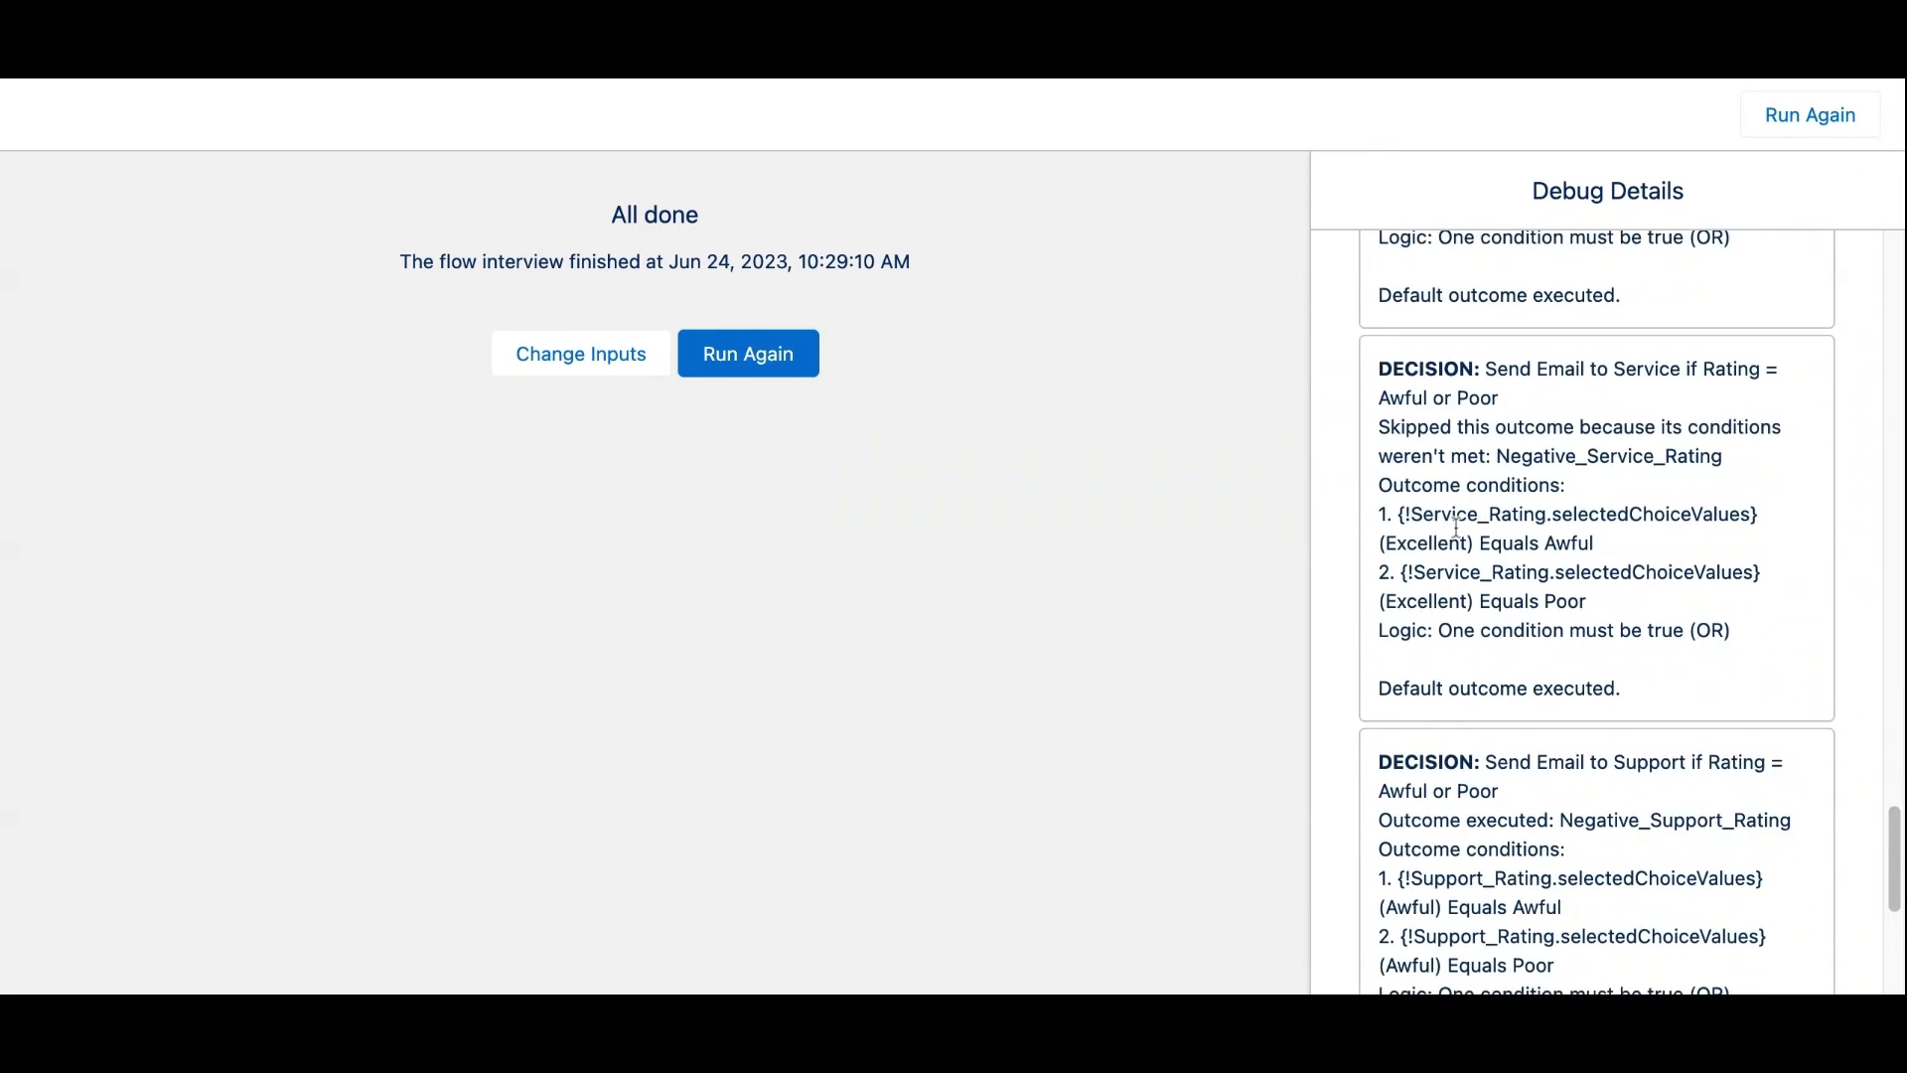
scroll(1456, 533, down, 3)
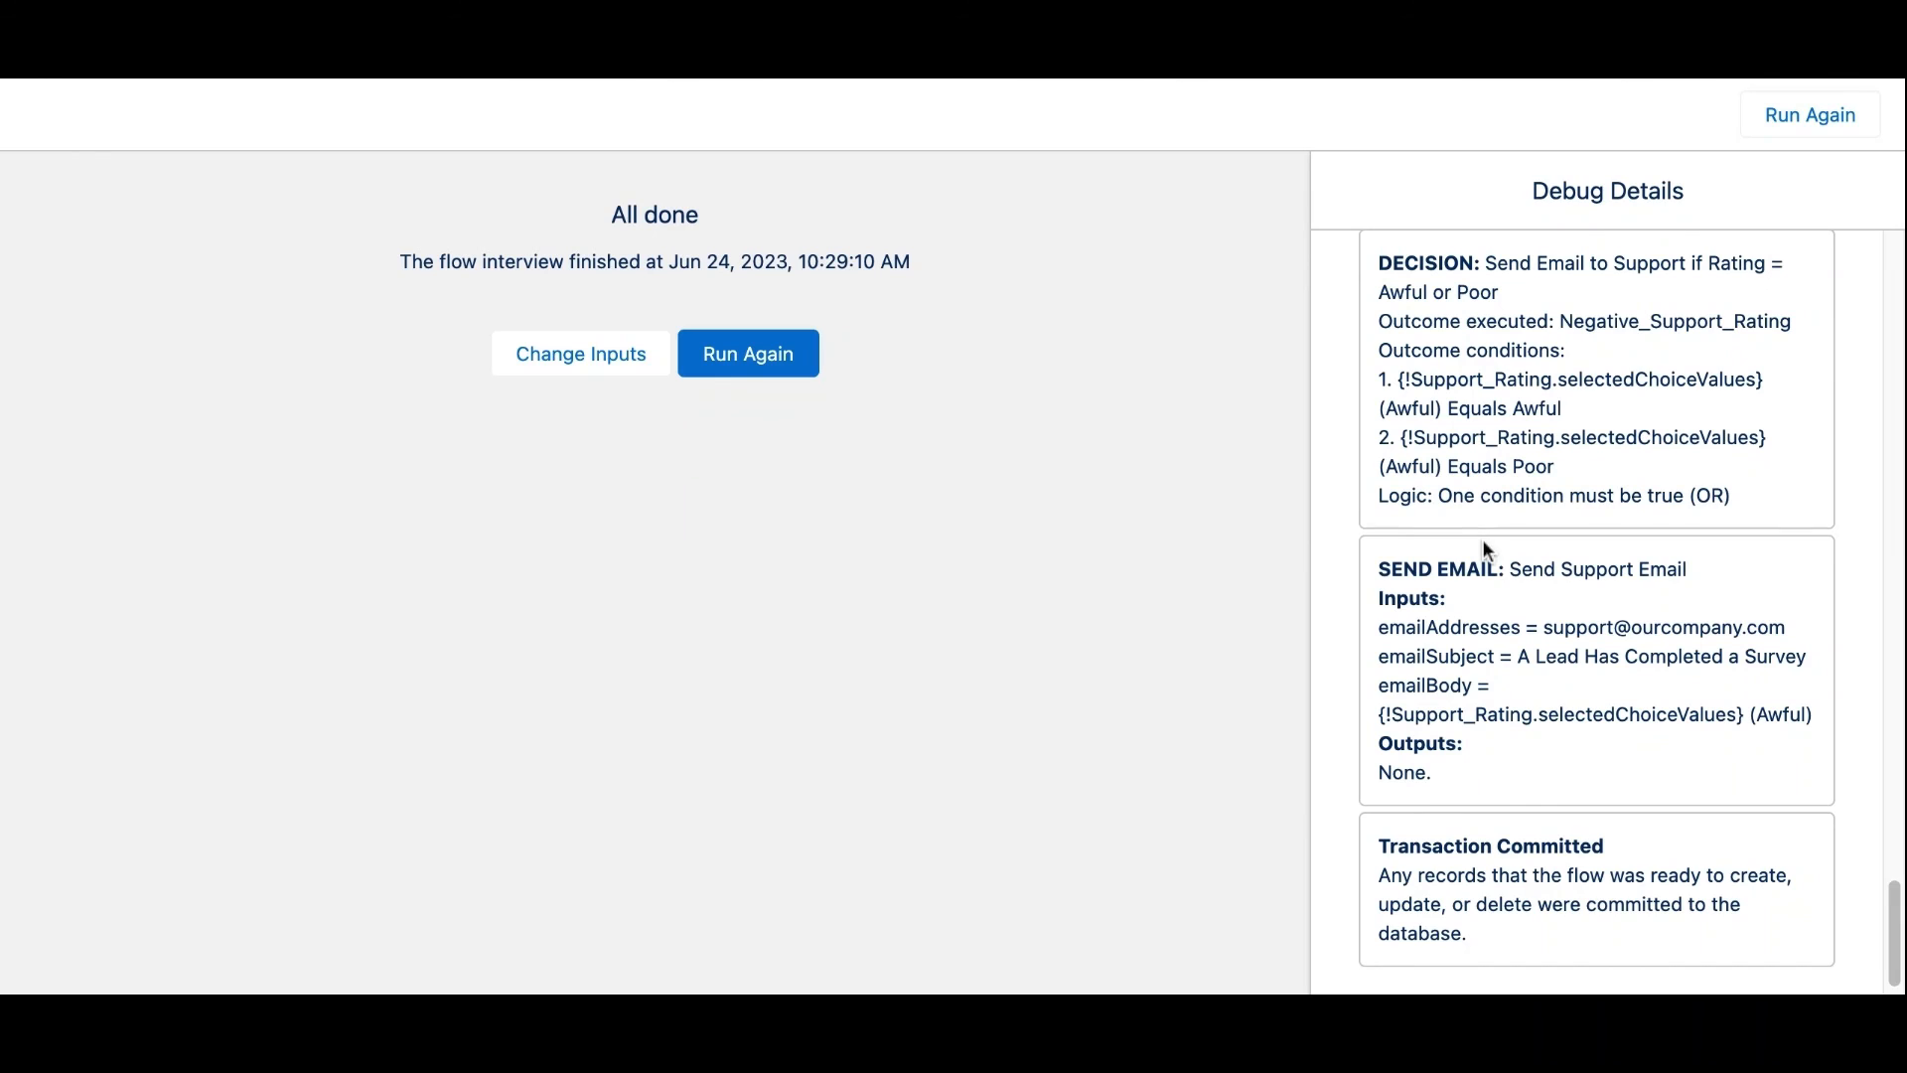
scroll(1503, 540, down, 1)
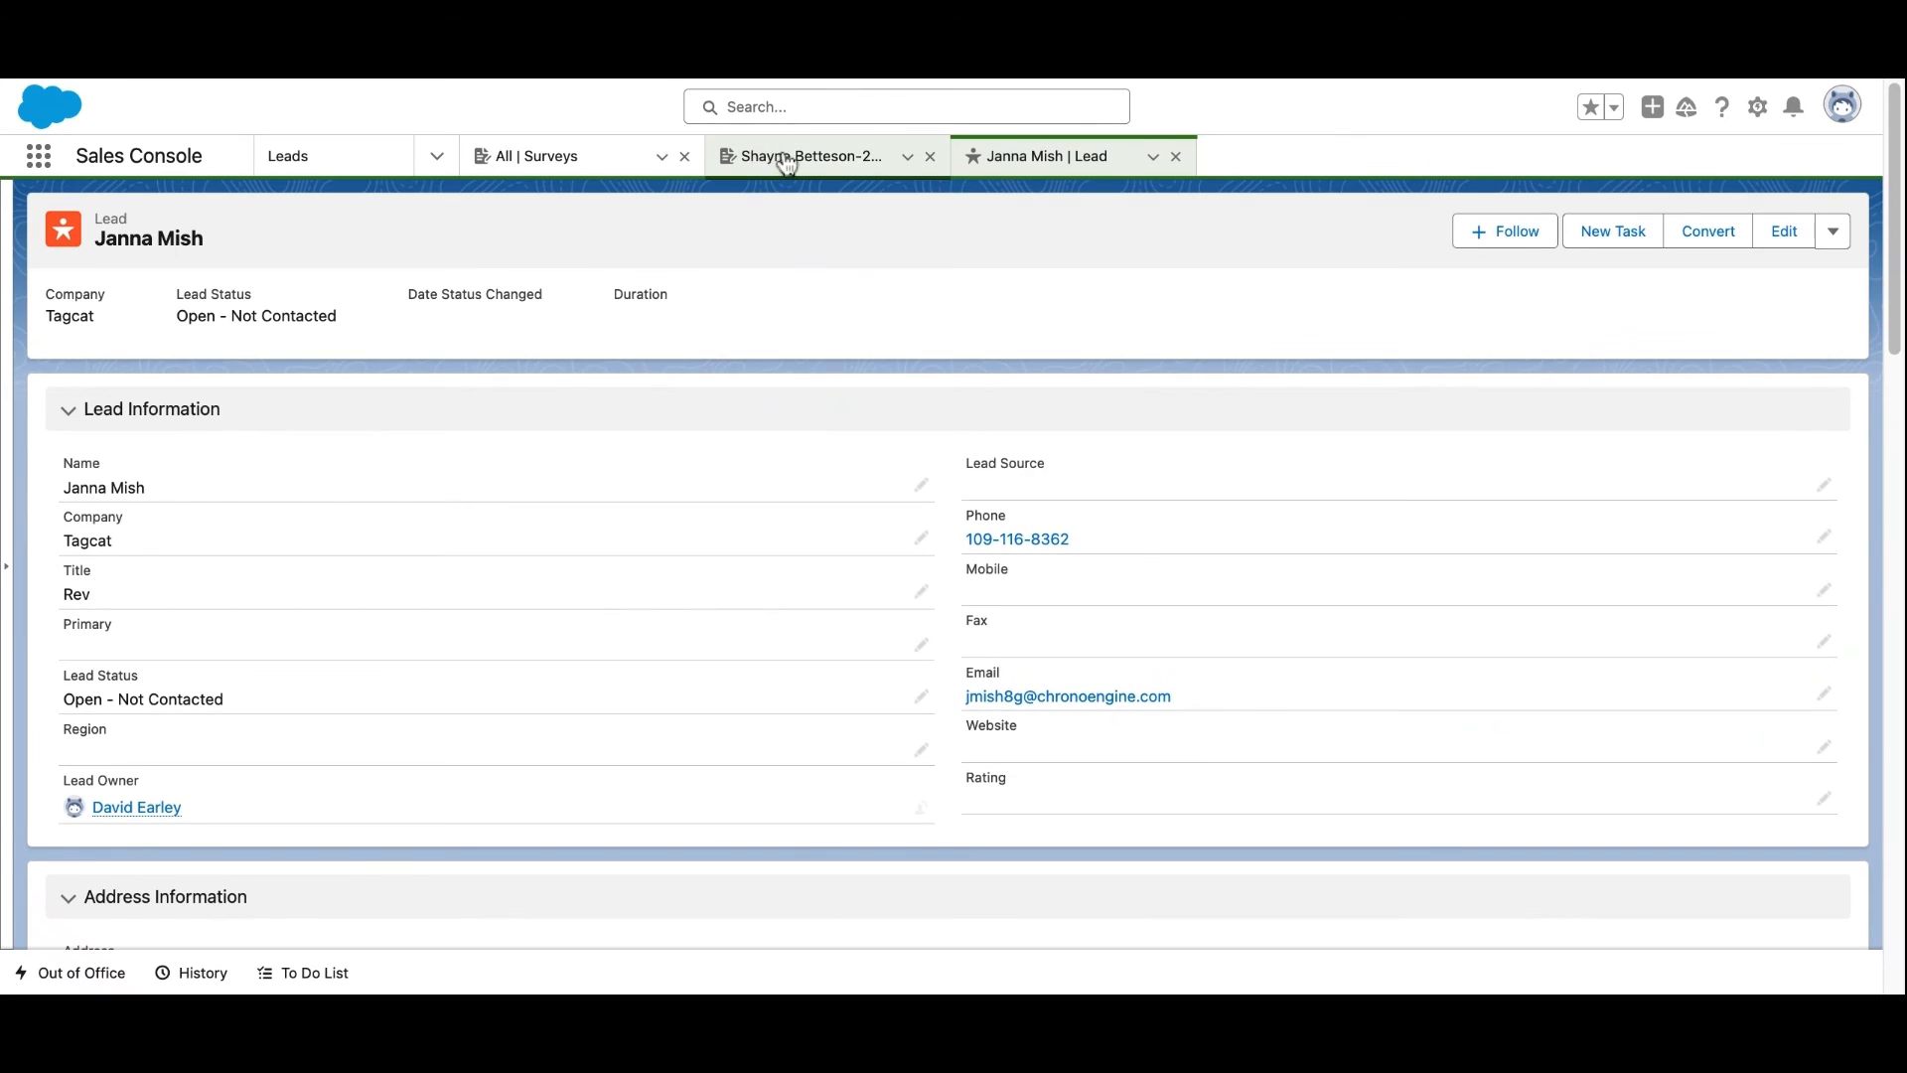
Open the newest survey from the All Surveys list to confirm its Awful, Neutral, Excellent ratings
click(795, 156)
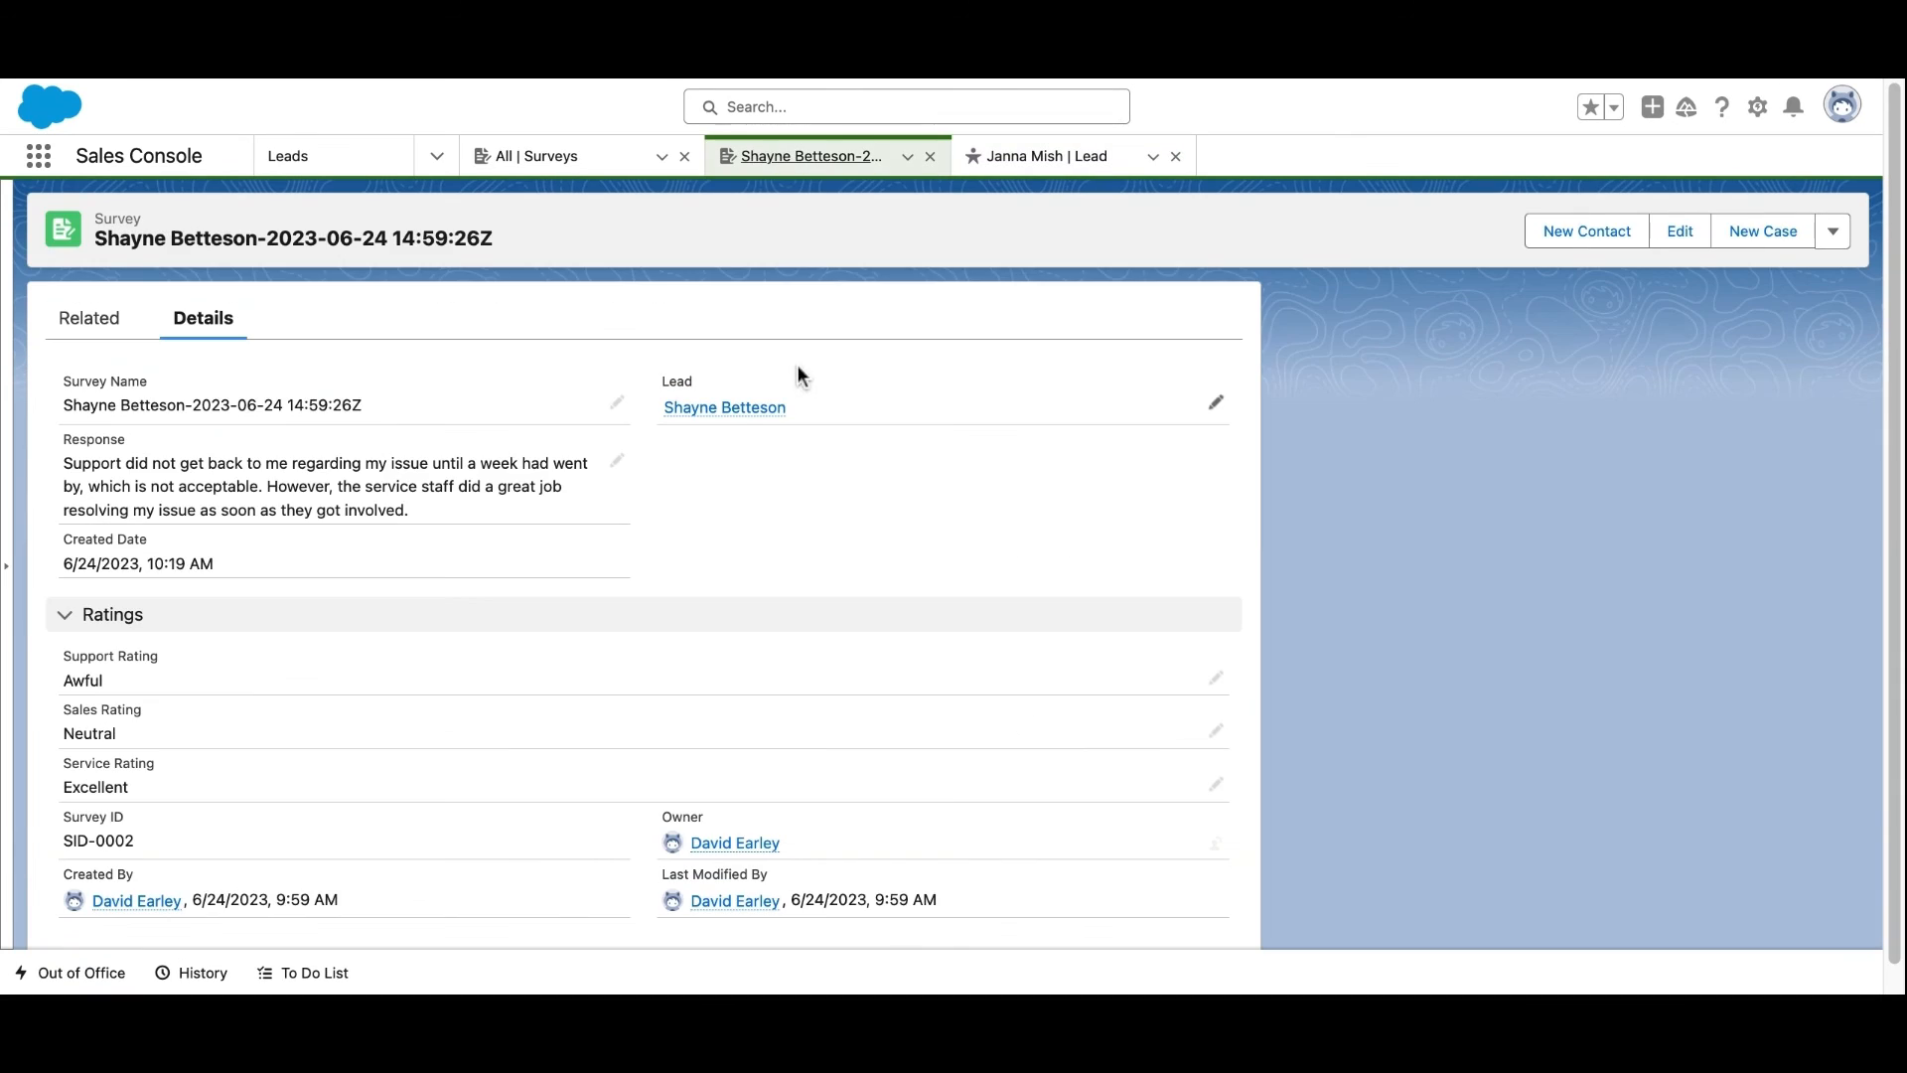
click(527, 162)
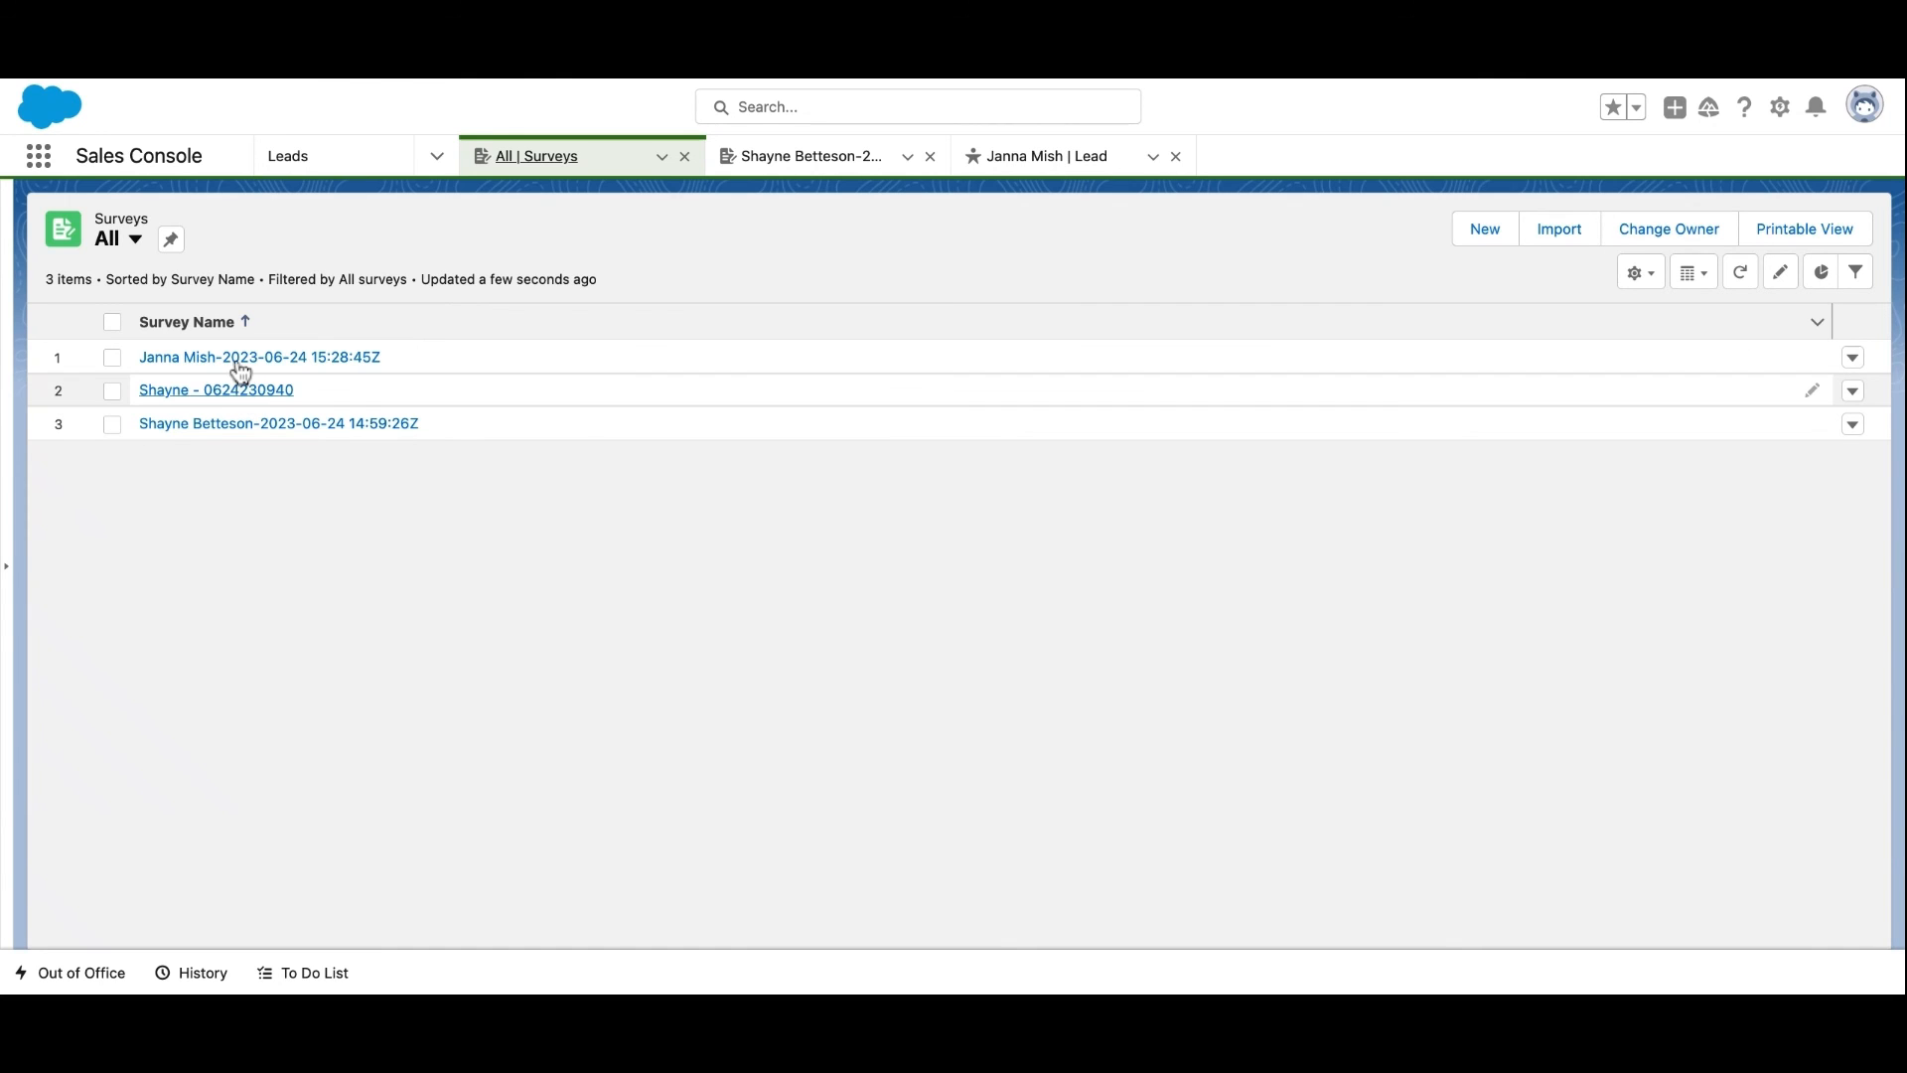
click(239, 364)
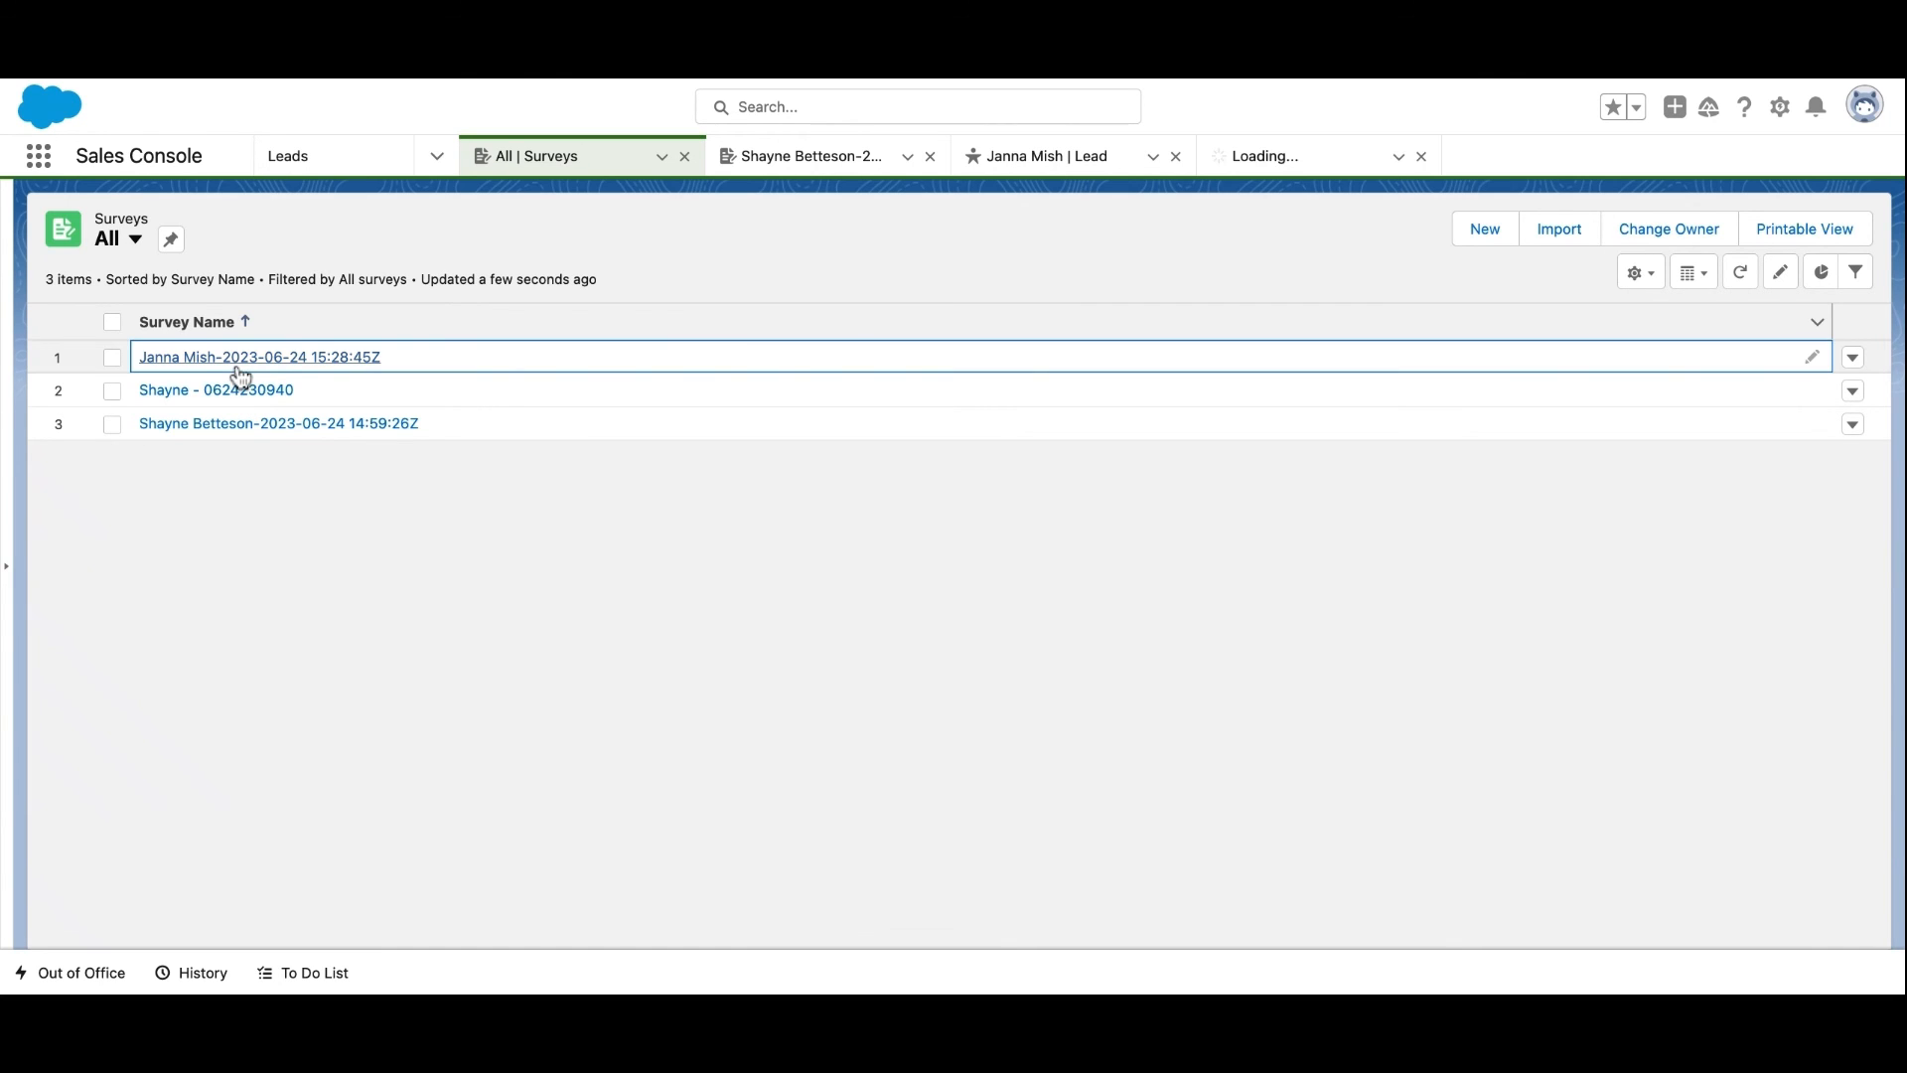